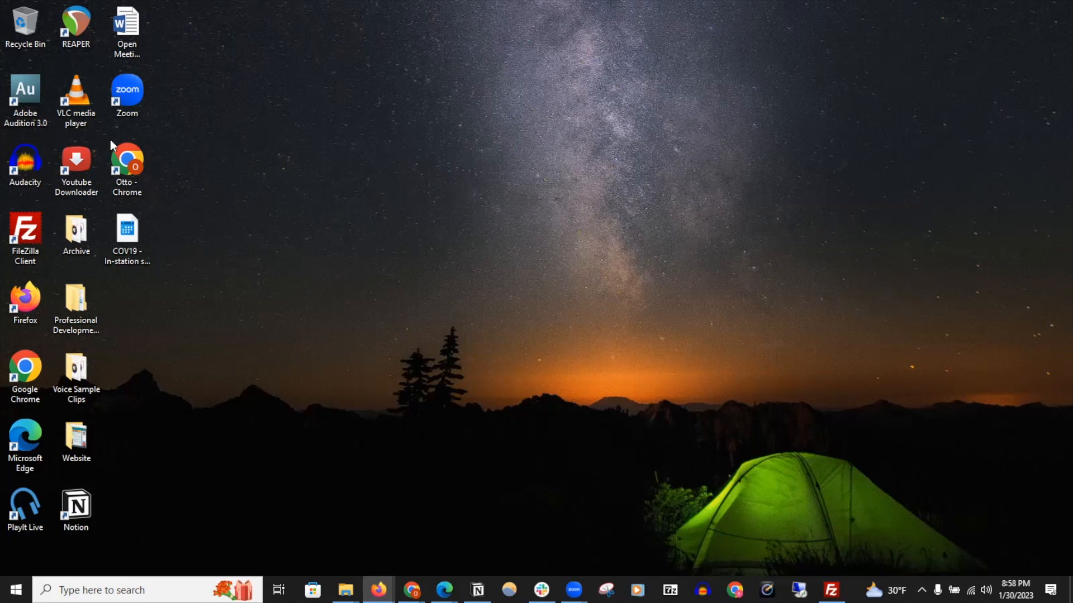
Launch Audacity from the desktop and dismiss the welcome dialog
click(30, 178)
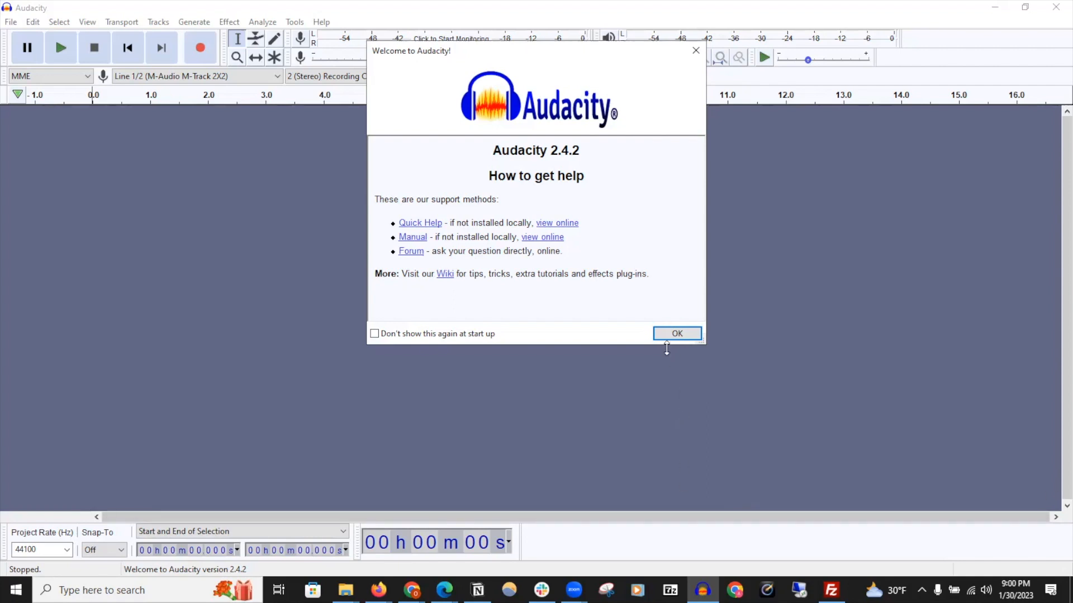
click(672, 335)
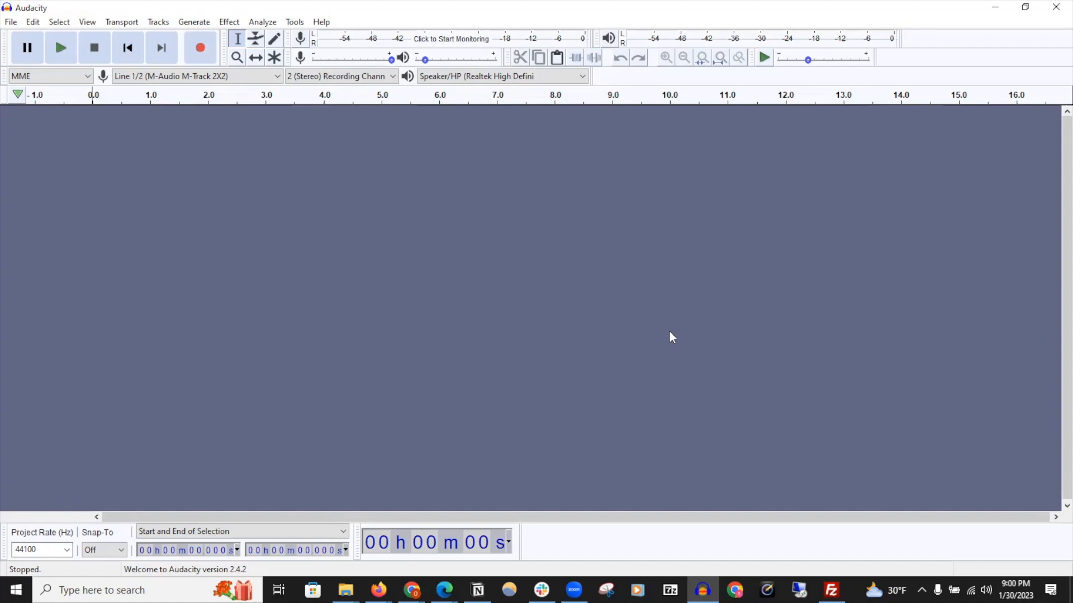
Import the 'In Love' - Hip Hop Beat instrumental from the Music library's Promo Instrumentals folder
click(10, 24)
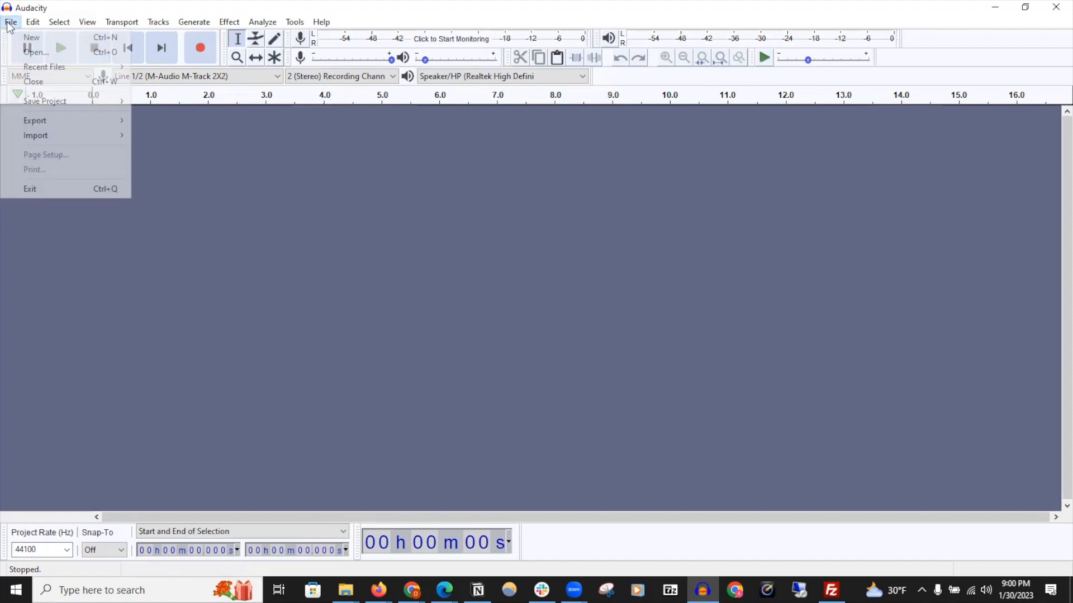
mouse_move(23, 136)
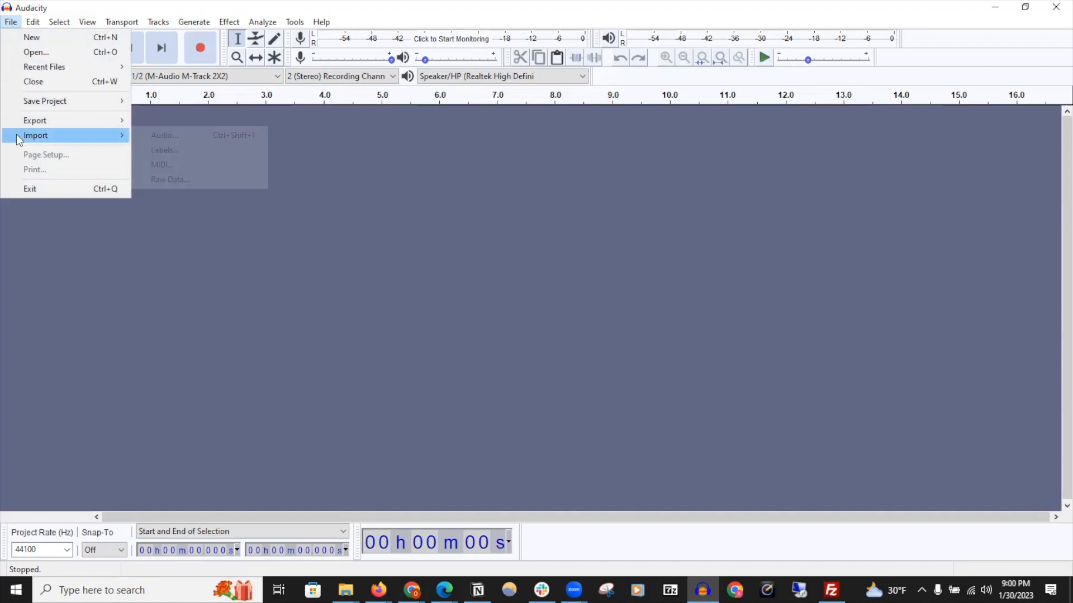
click(187, 140)
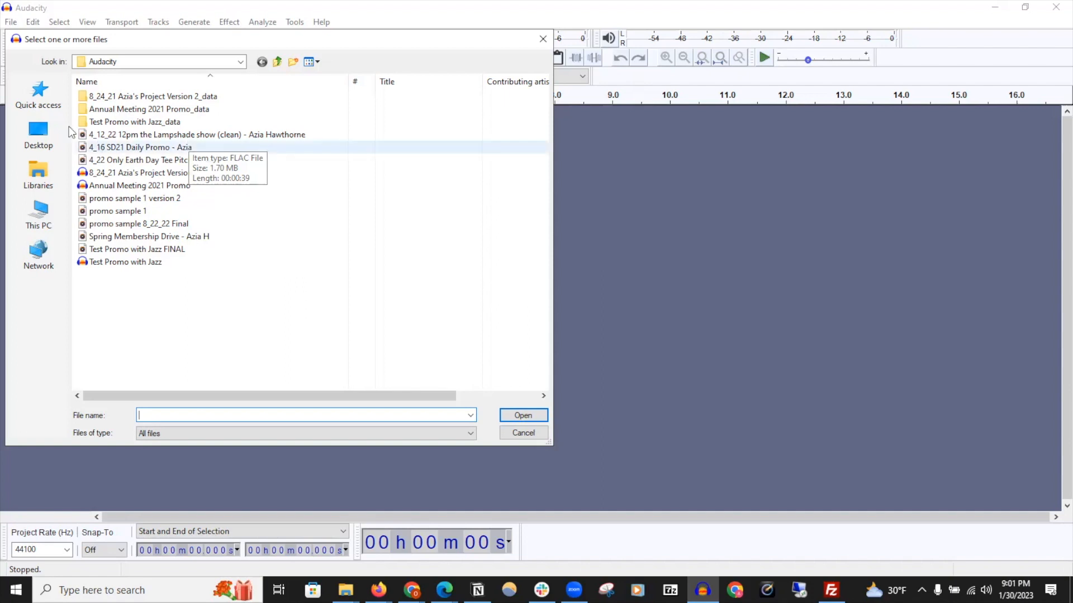
click(52, 130)
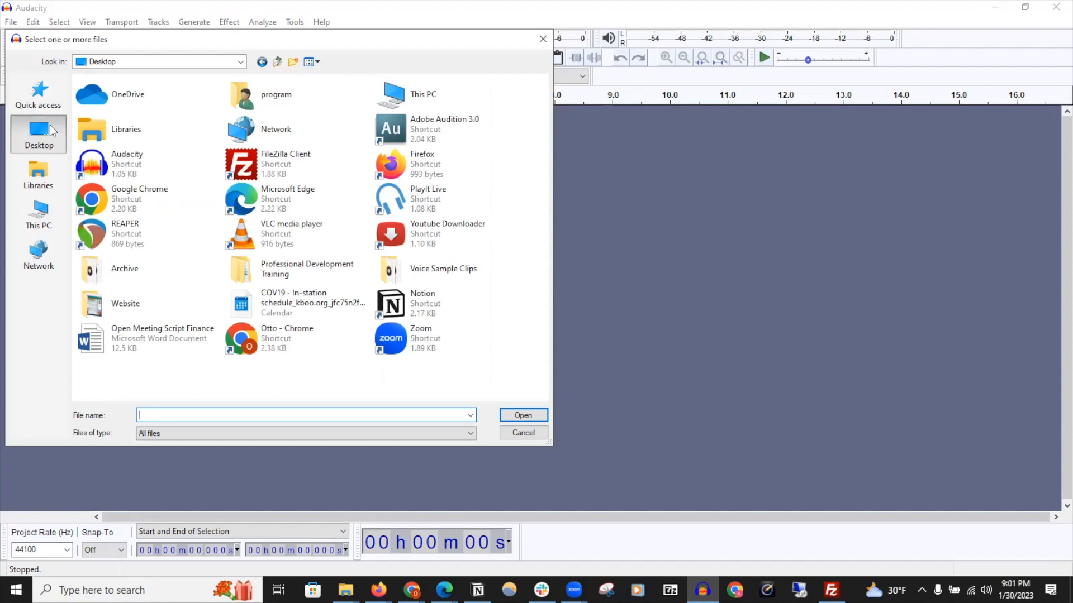
click(46, 177)
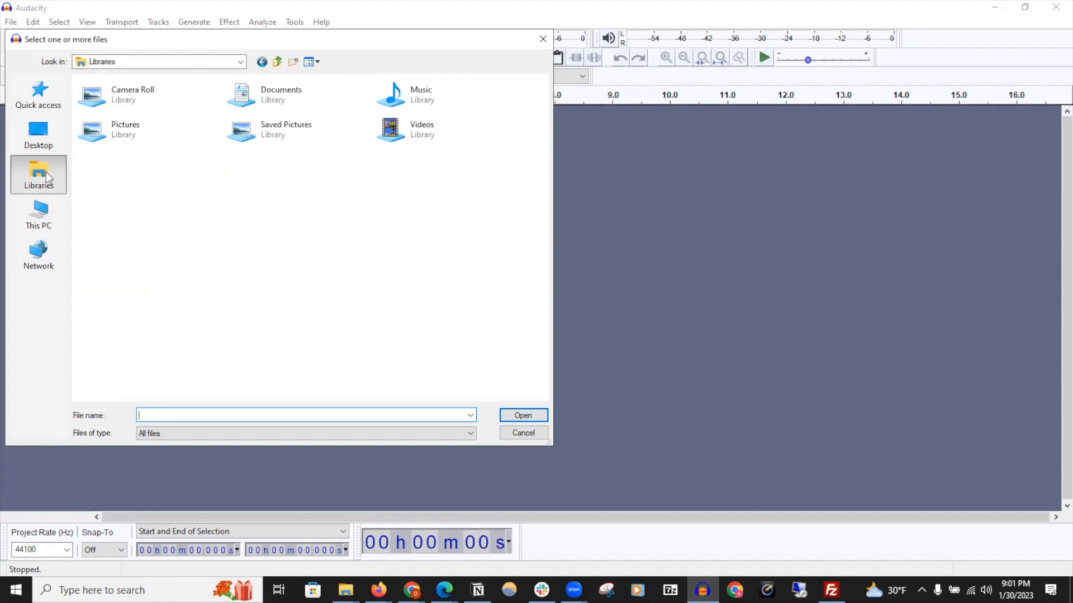
click(158, 136)
double_click(409, 92)
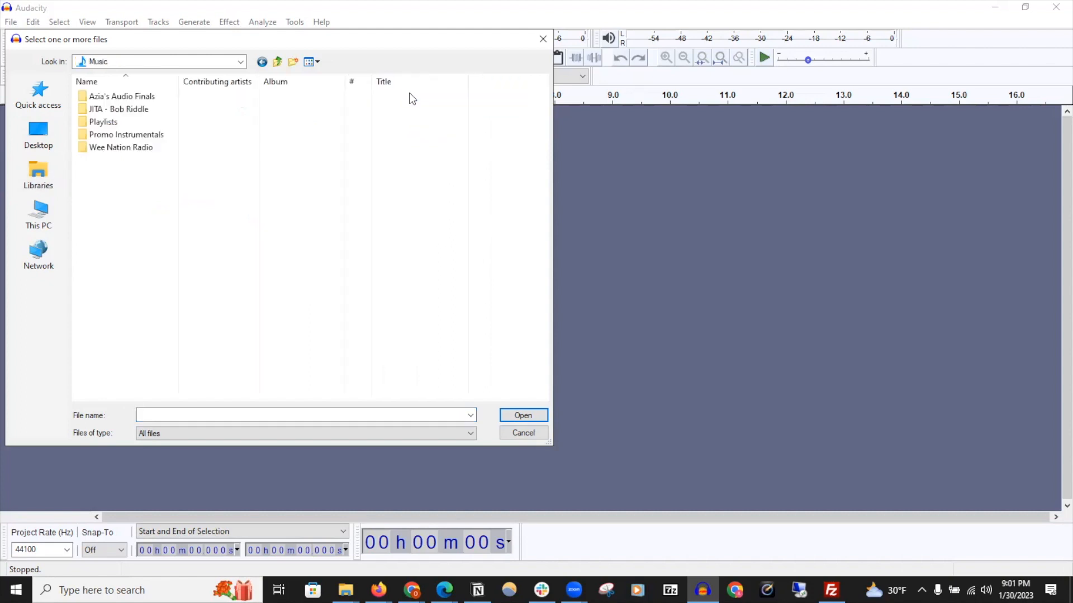
click(156, 140)
double_click(155, 139)
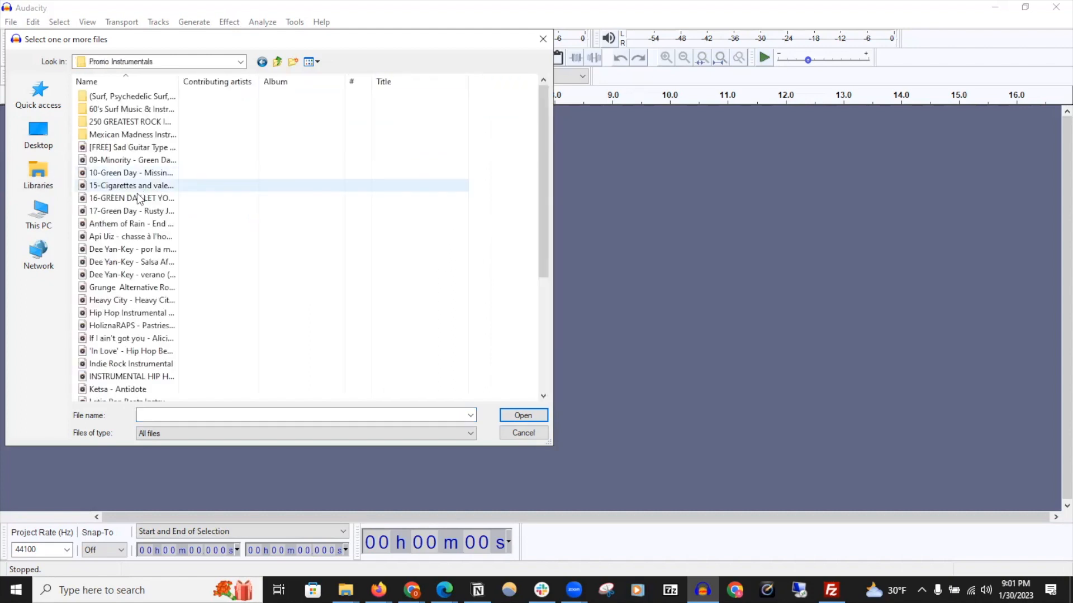
click(121, 353)
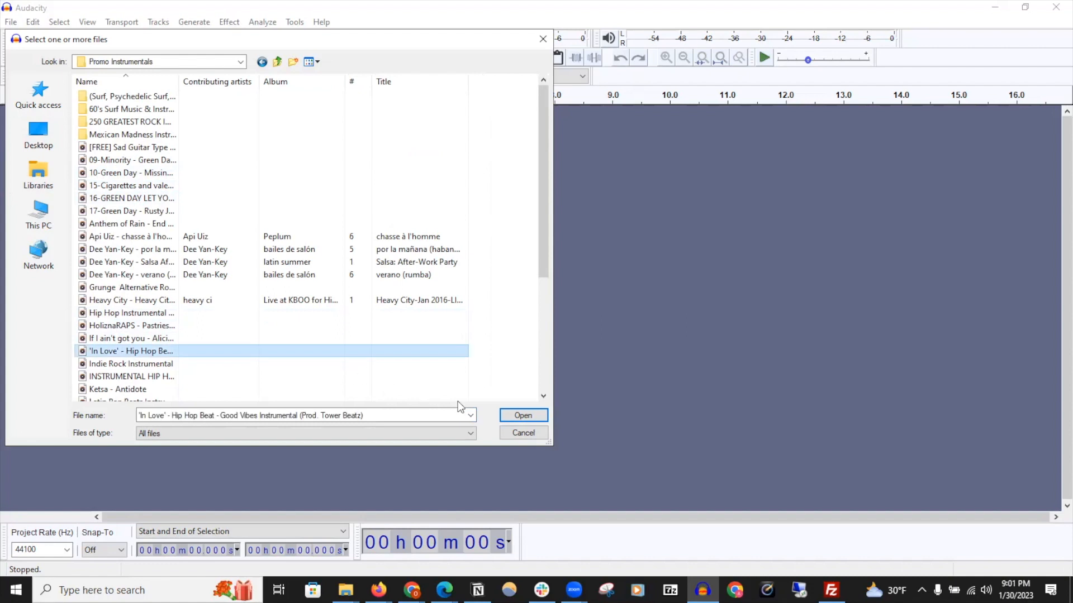
click(534, 417)
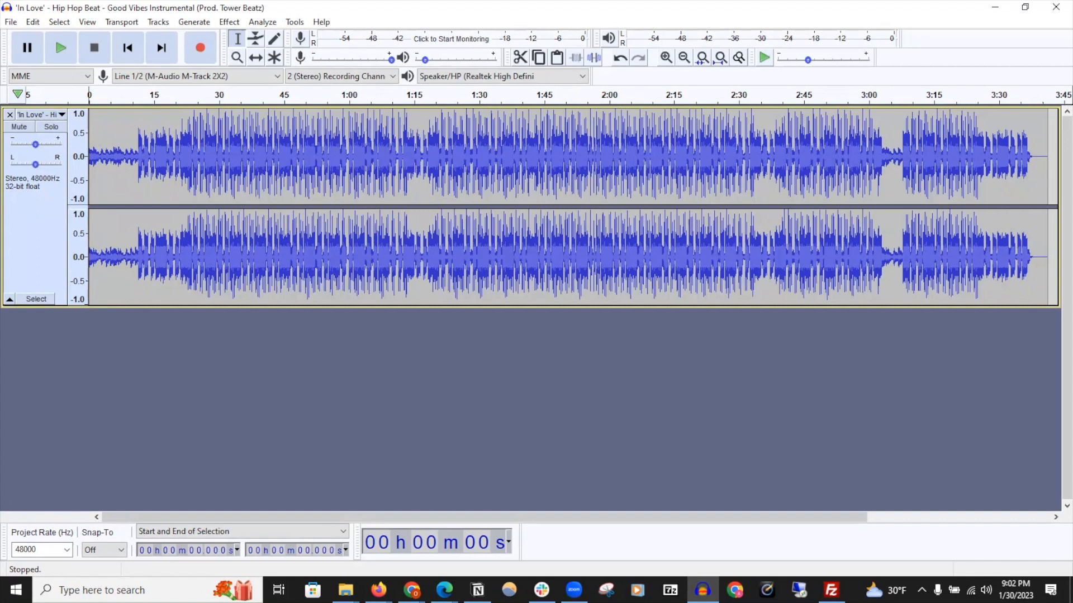
Add Ketsa - Antidote from the Promo Instrumentals folder as a second track in the project
drag(1072, 146, 983, 193)
drag(903, 331, 532, 348)
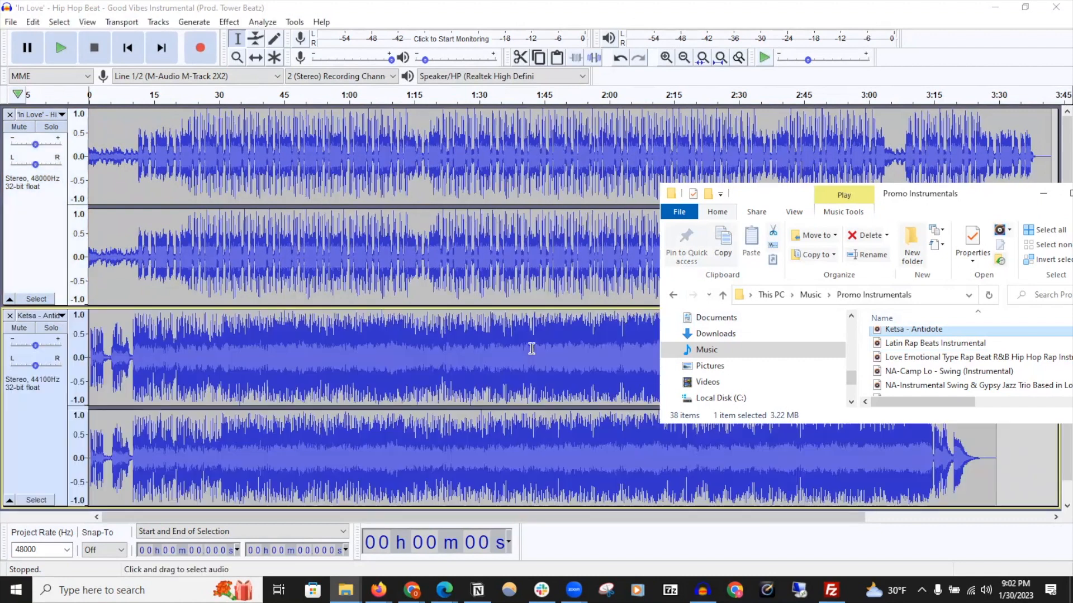
drag(904, 197, 1072, 166)
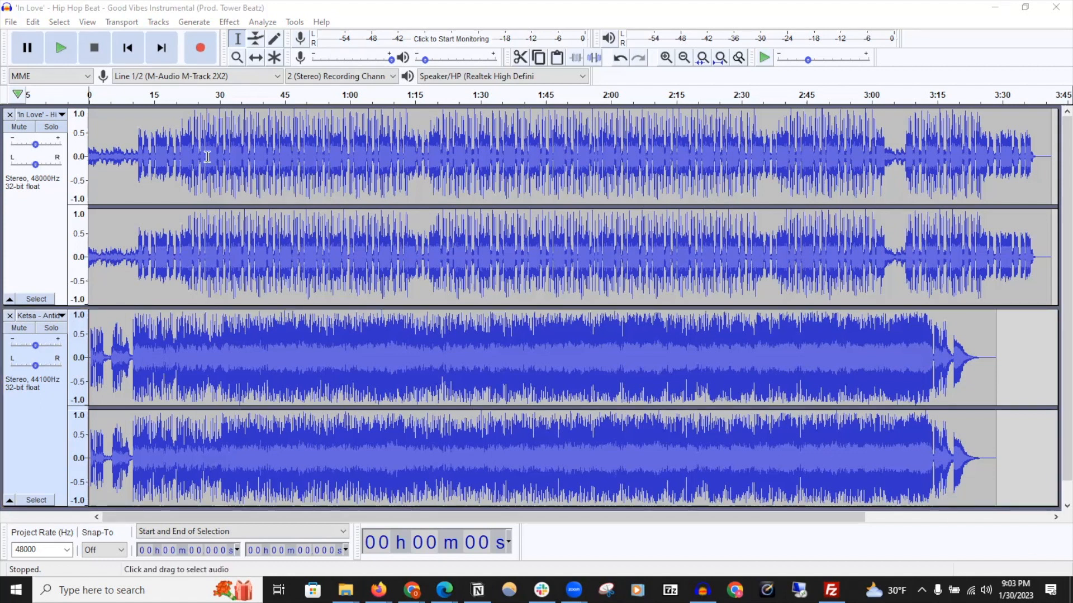
Start Save Project As and accept the warning that it saves an Audacity project, not an audio file
click(11, 22)
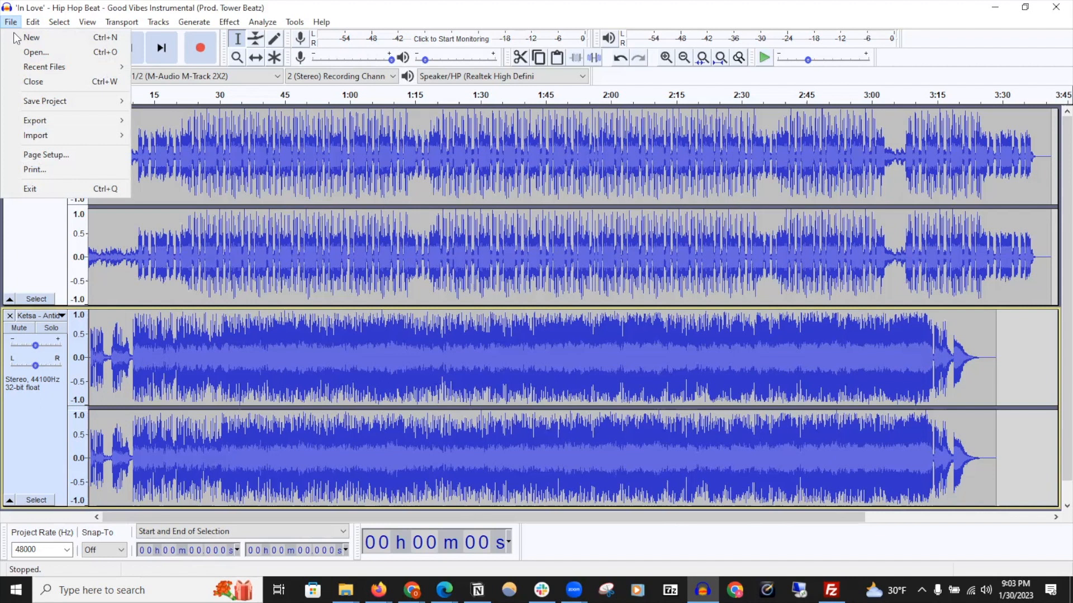
mouse_move(33, 101)
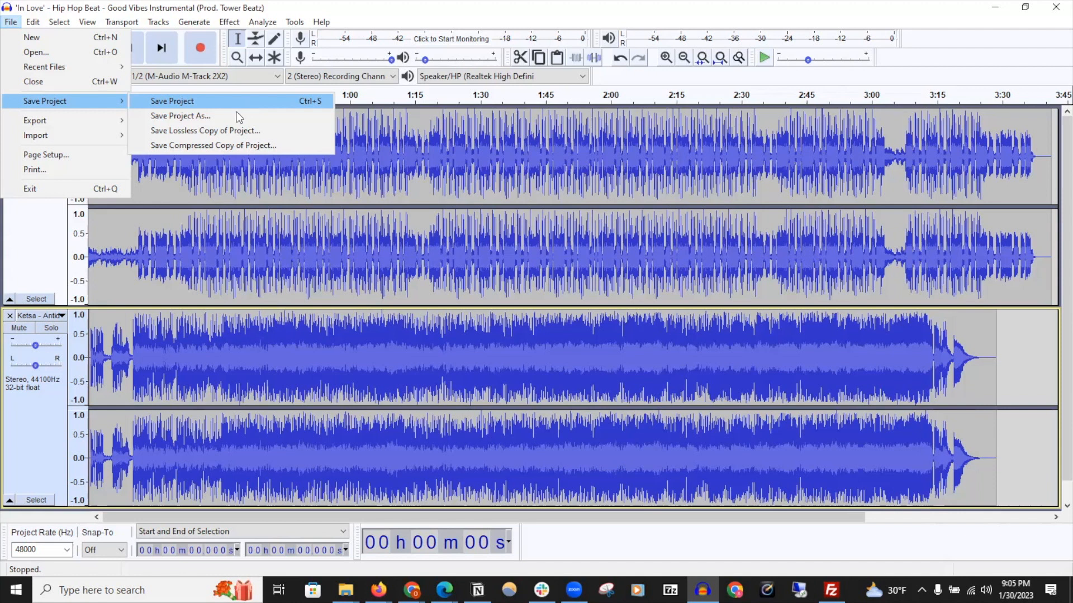
click(235, 116)
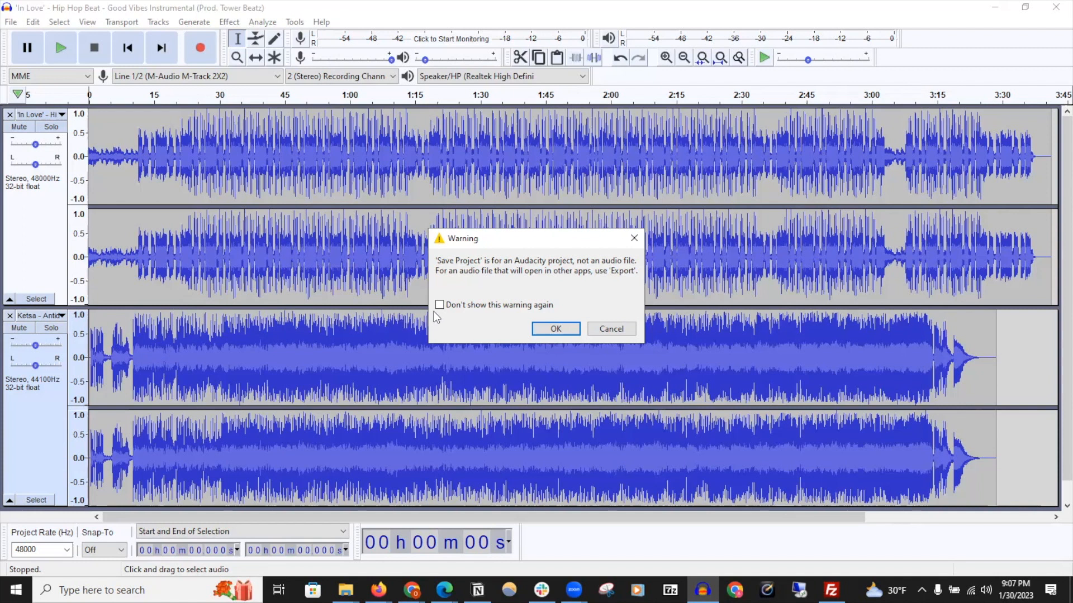
click(541, 329)
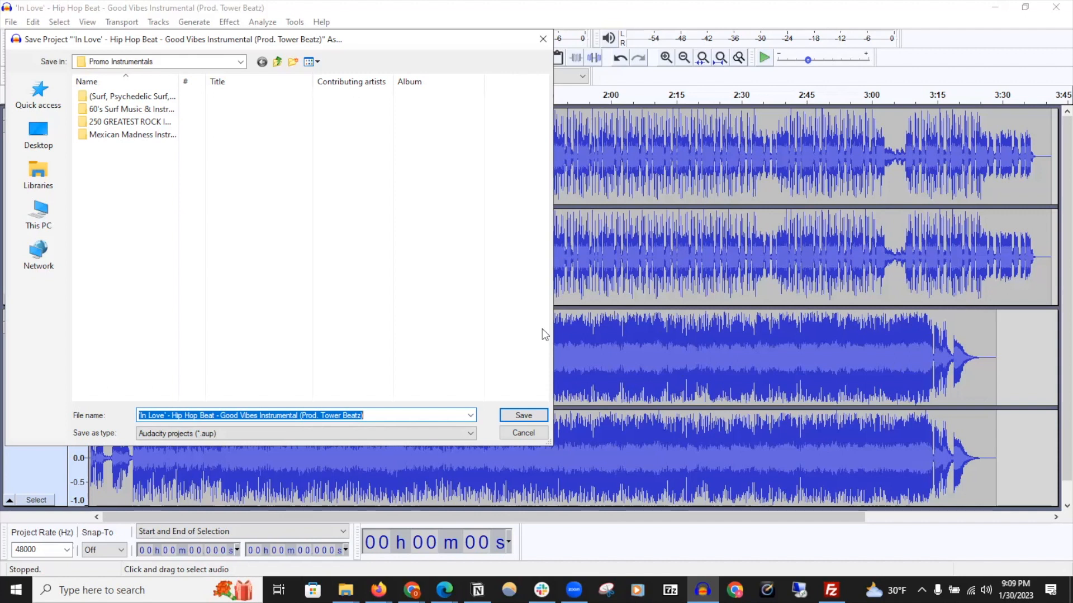
Save the project to the Desktop with the name Sample PROJECT 1-30-2023
click(39, 168)
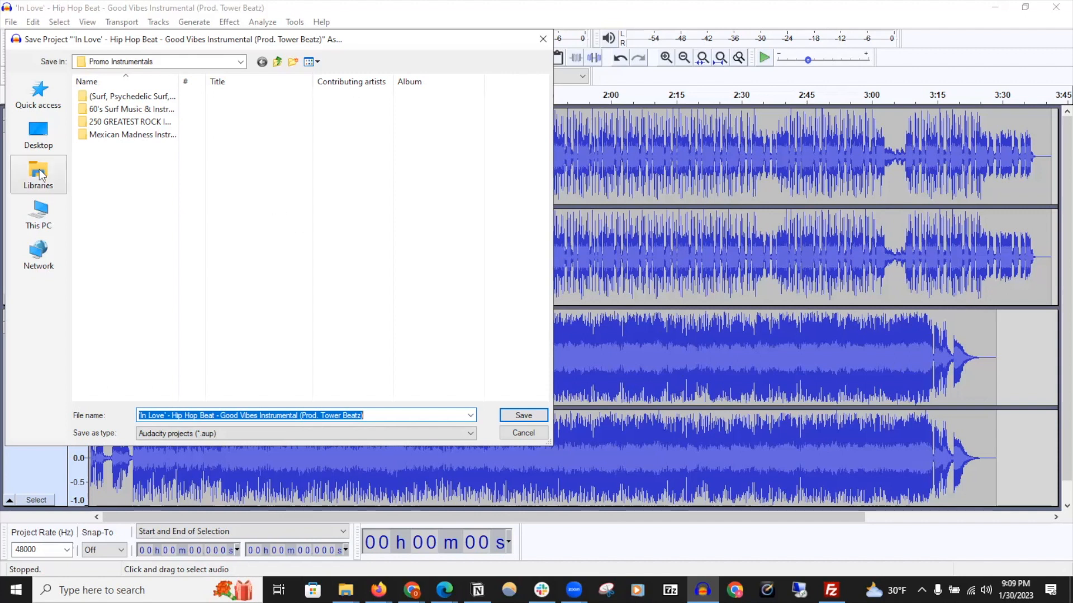
double_click(263, 89)
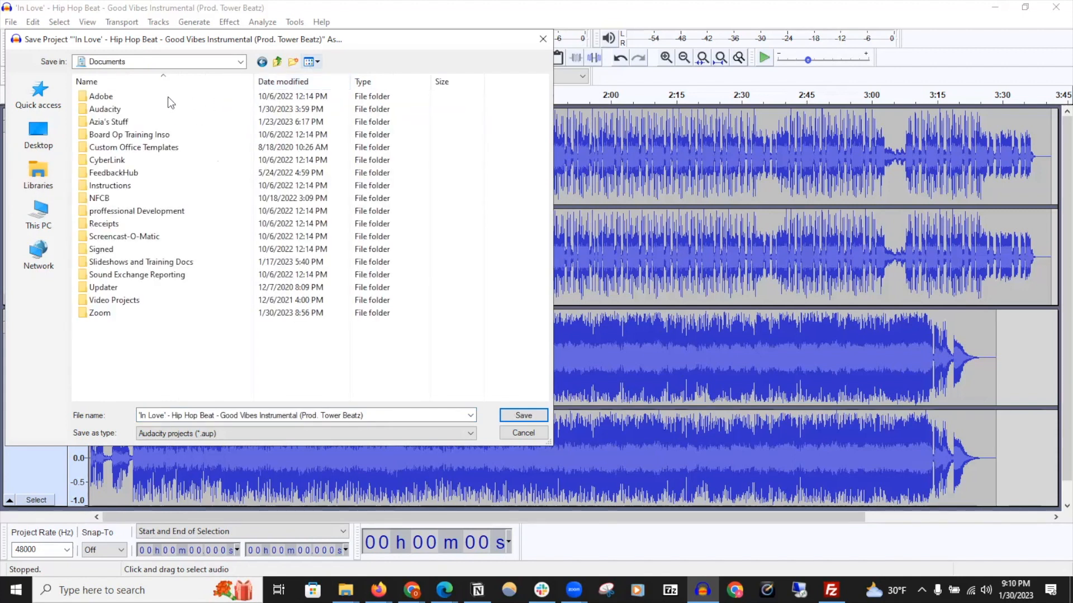
double_click(129, 109)
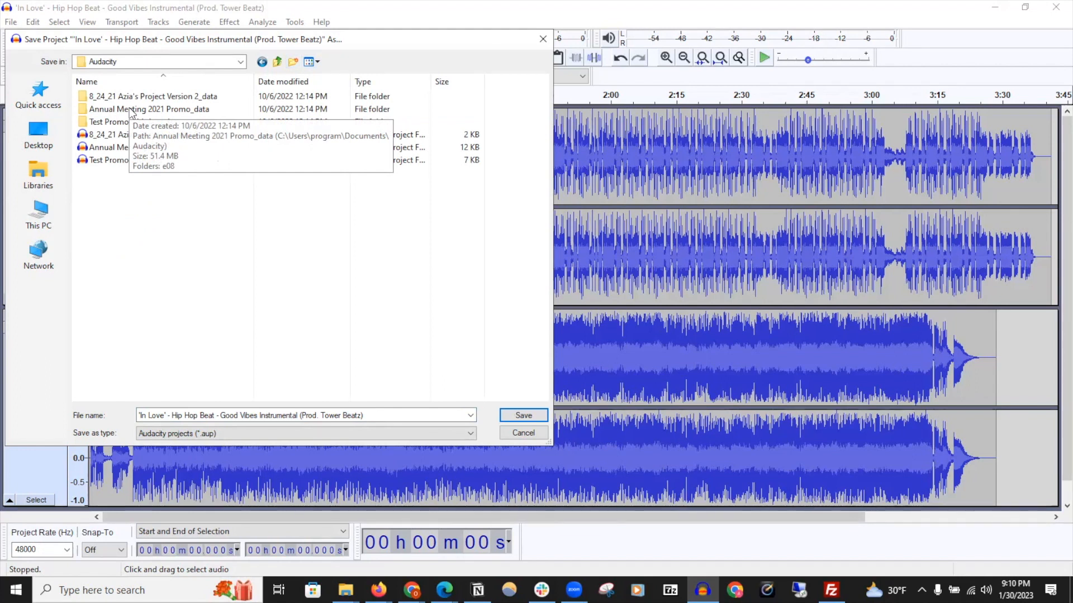
click(50, 137)
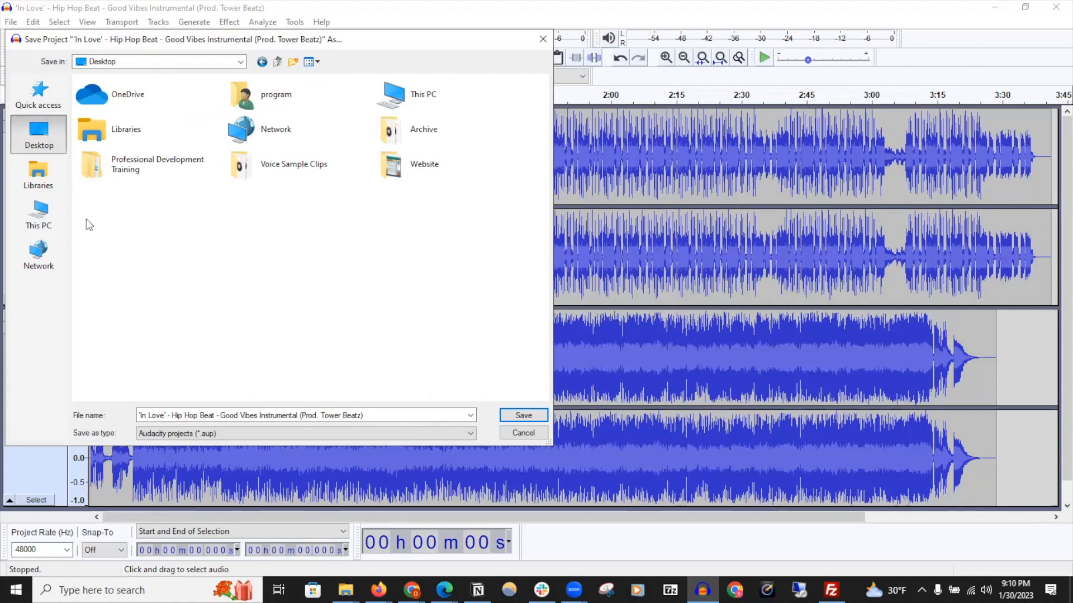
triple_click(378, 414)
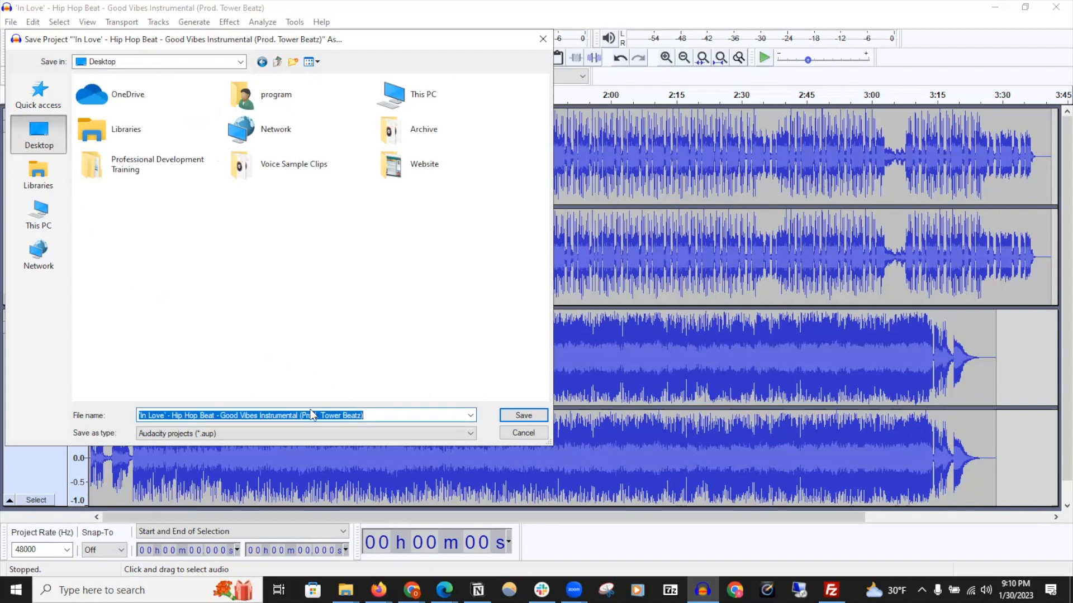
text(Sample PRO)
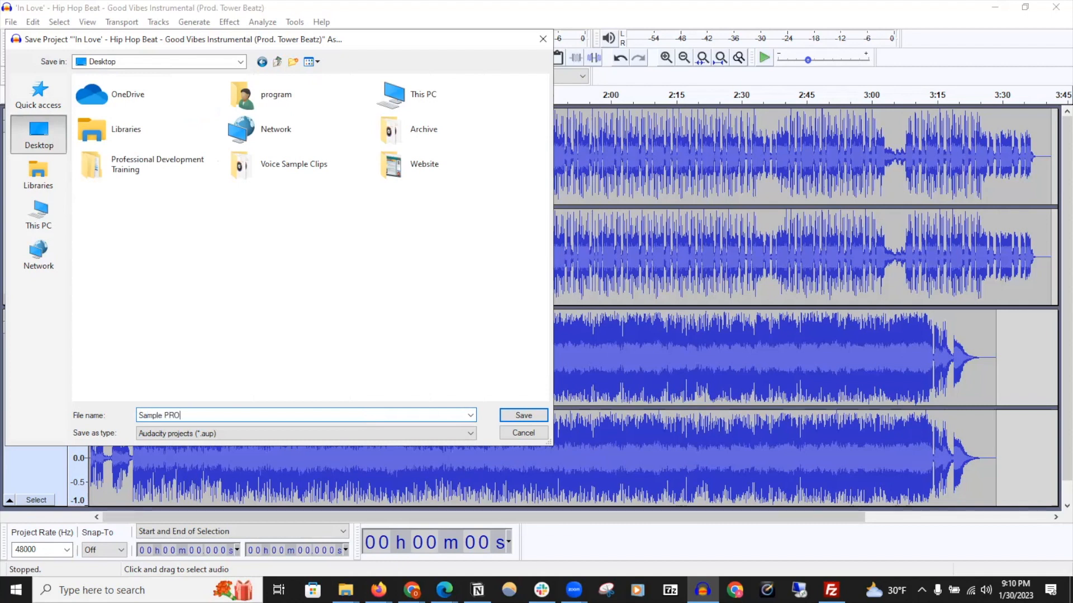
text(JECT 1-30-2023)
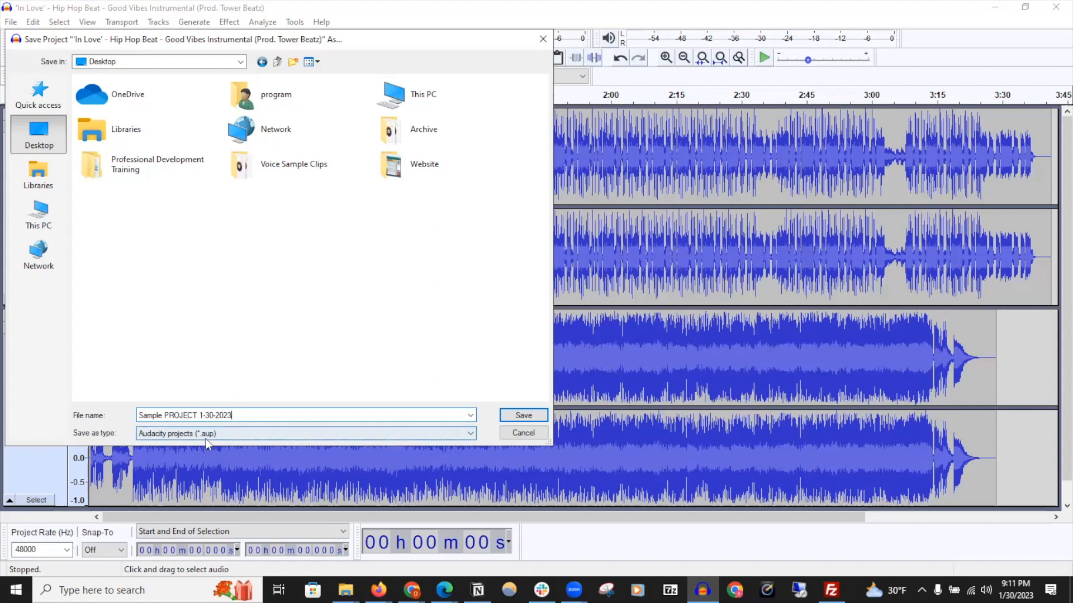
click(529, 418)
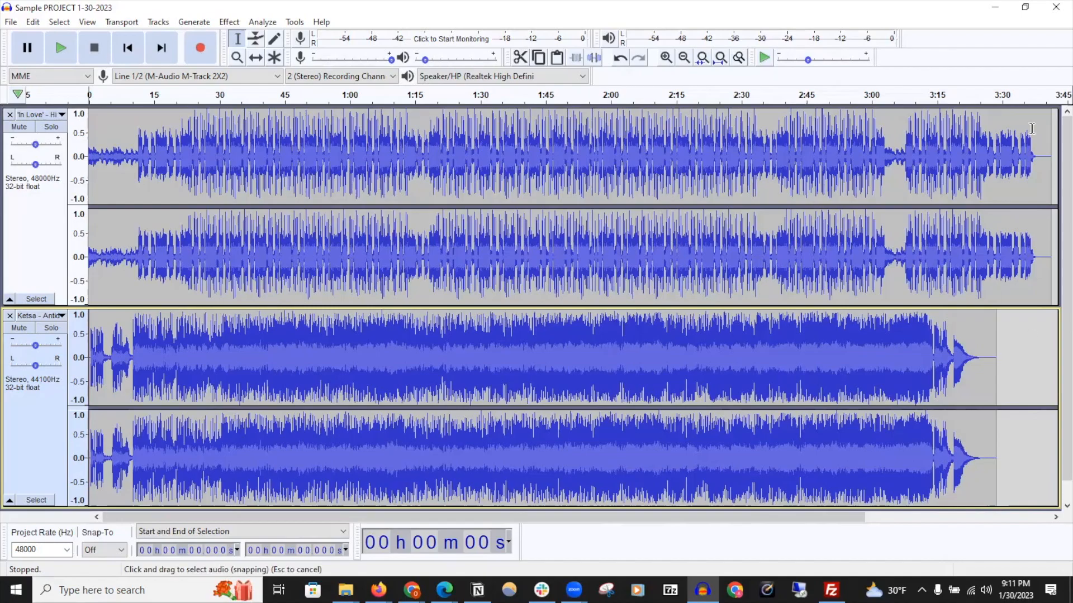
Close Audacity and move the saved project file and its data folder together in the middle of the desktop
click(1055, 6)
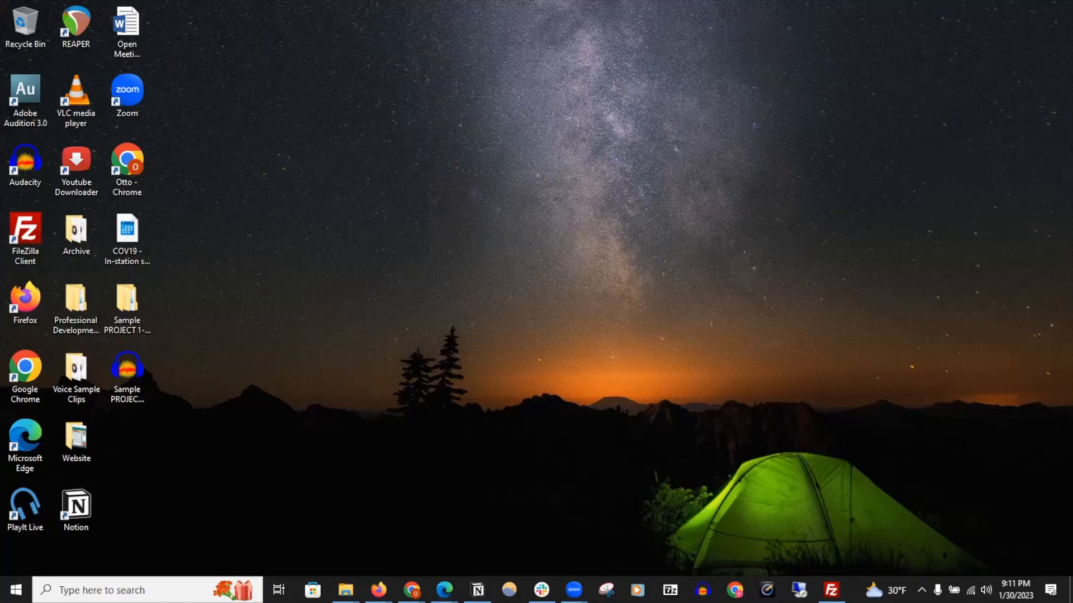
drag(202, 383, 122, 301)
drag(123, 298, 523, 129)
click(508, 242)
drag(528, 231, 577, 164)
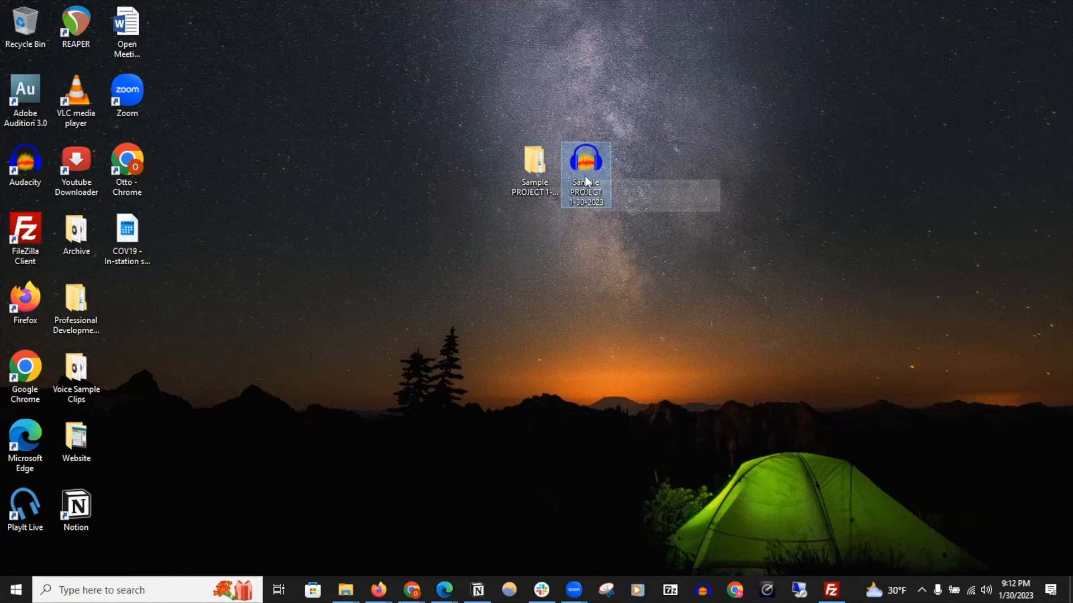
Reopen the Sample PROJECT 1-30-2023 project file from the desktop to check it, then close Audacity
mouse_move(528, 175)
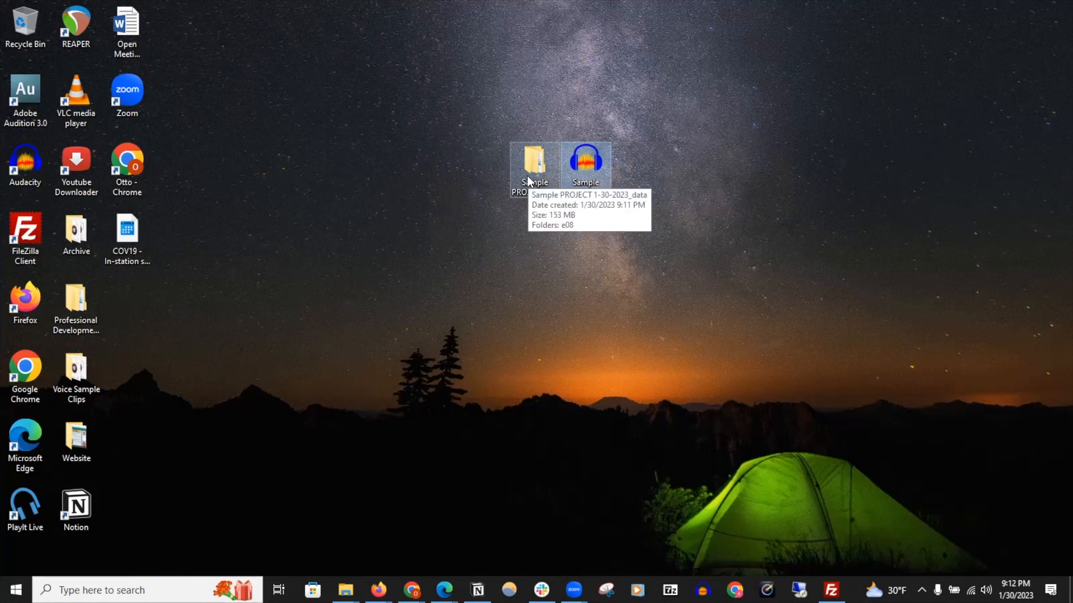
click(589, 163)
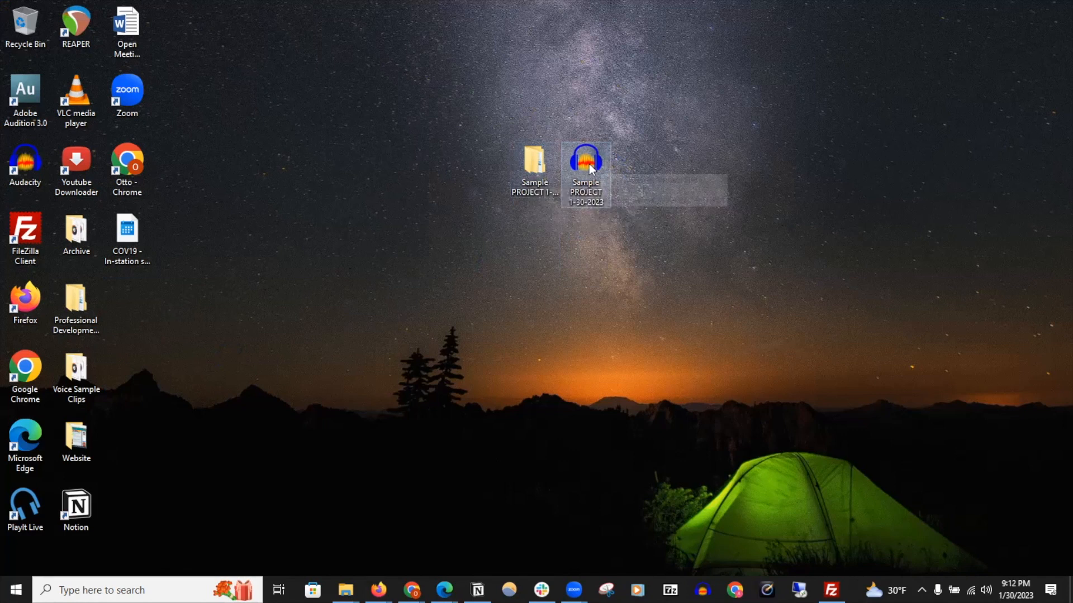
mouse_move(589, 163)
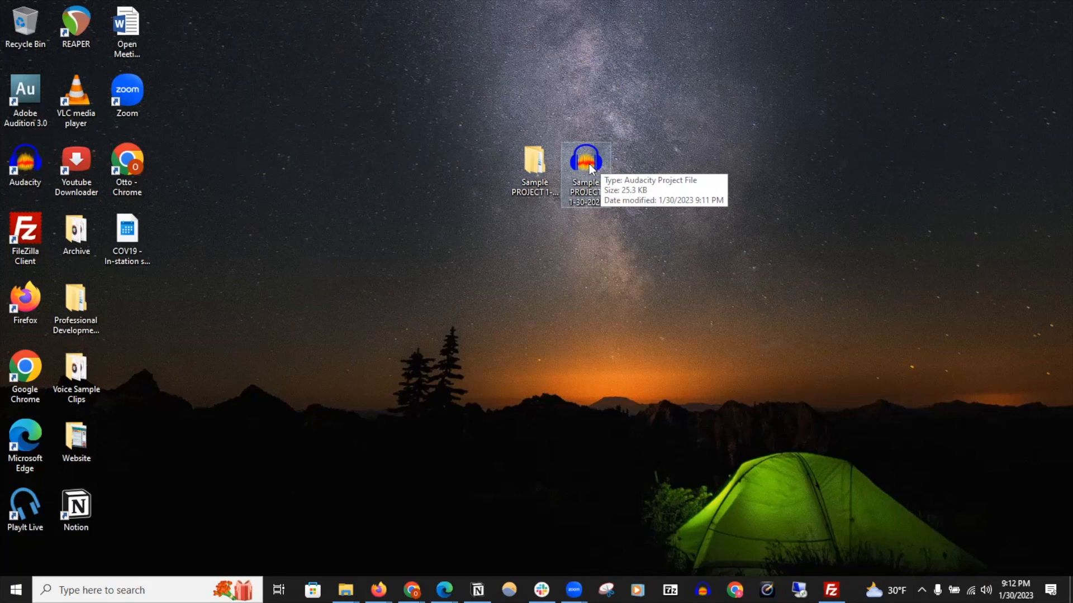
double_click(589, 166)
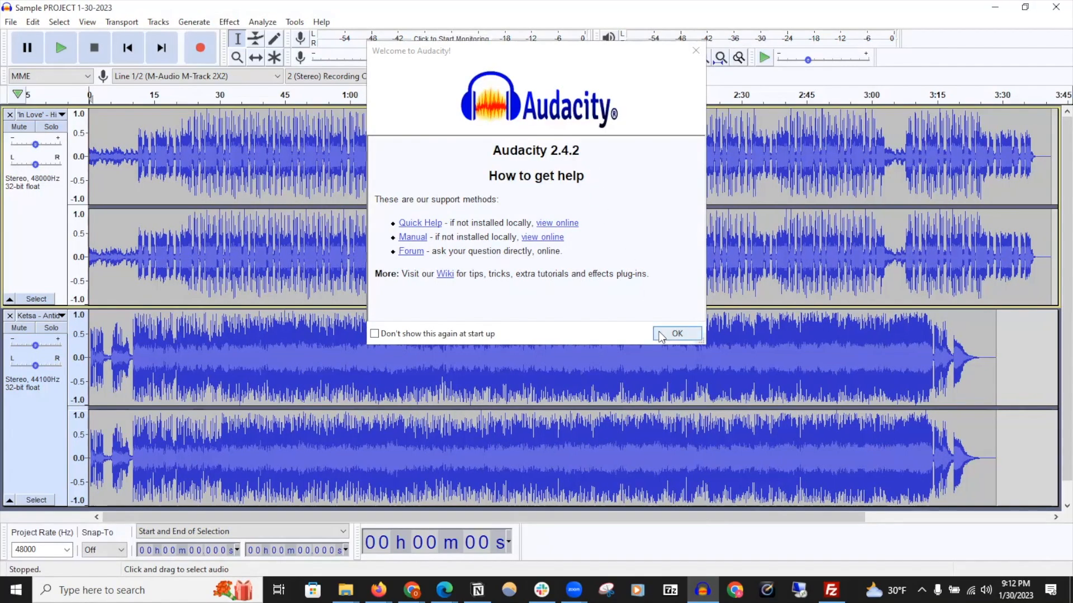
click(661, 336)
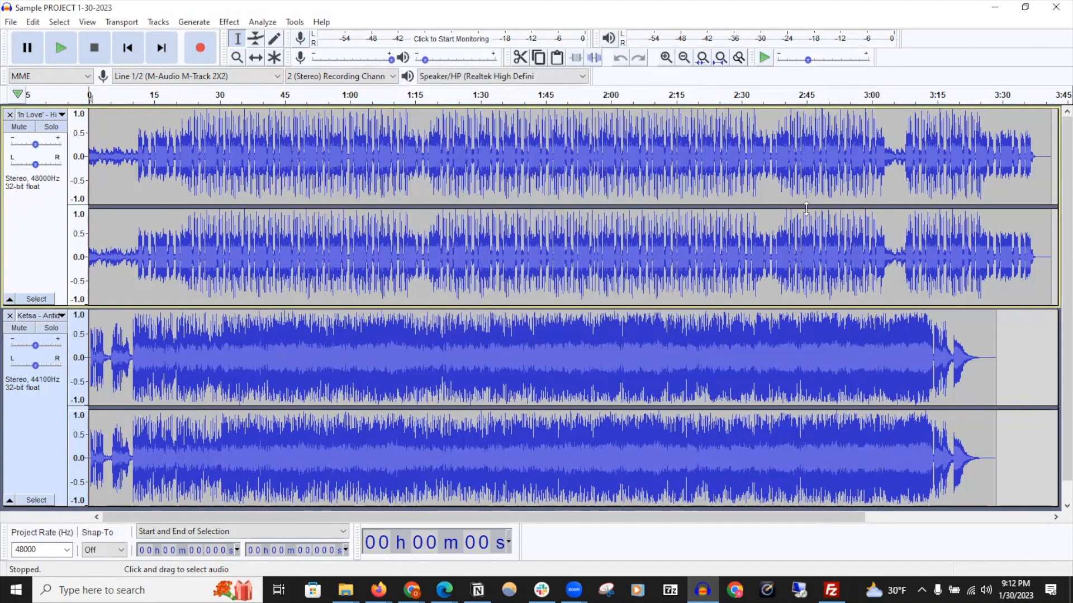
click(1055, 6)
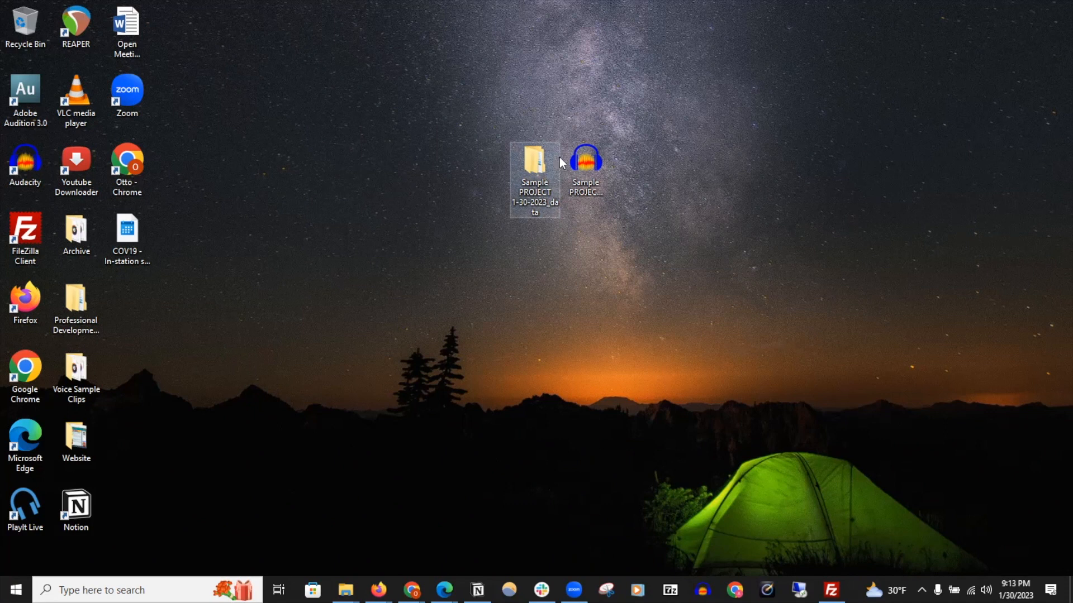
Move the project's _data folder to the Recycle Bin and try reopening the project file
drag(522, 154, 36, 13)
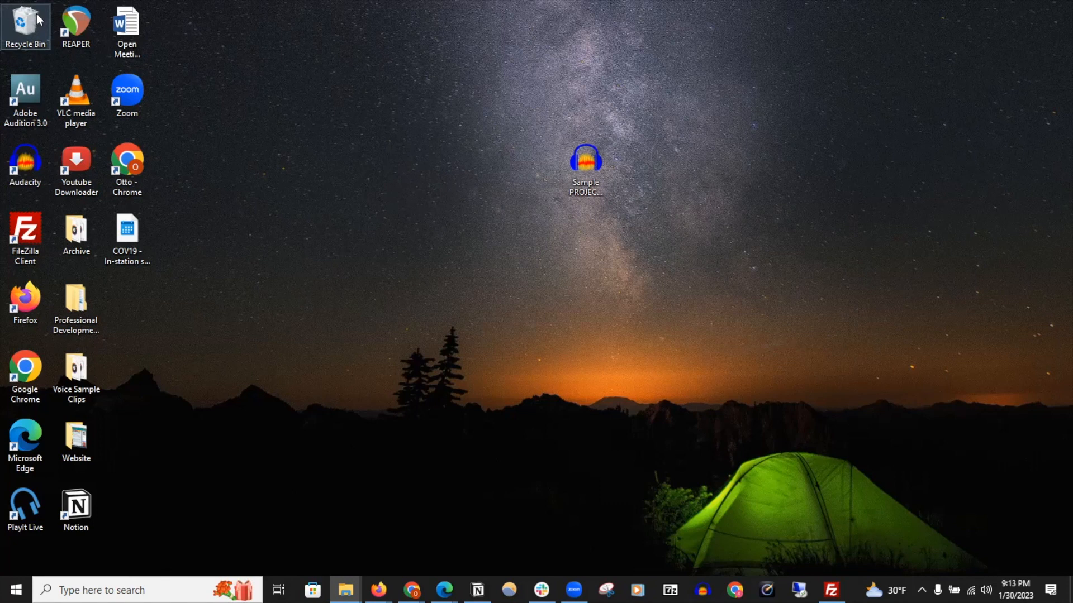
double_click(581, 162)
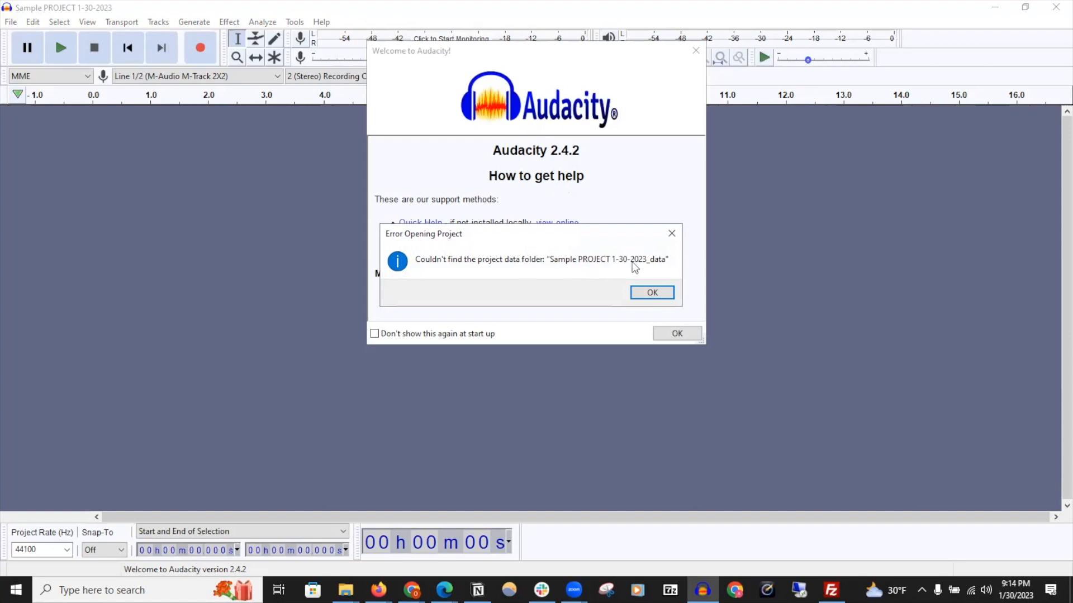
Dismiss the missing-data-folder error and the welcome screen, then close Audacity
click(647, 293)
click(664, 311)
click(676, 333)
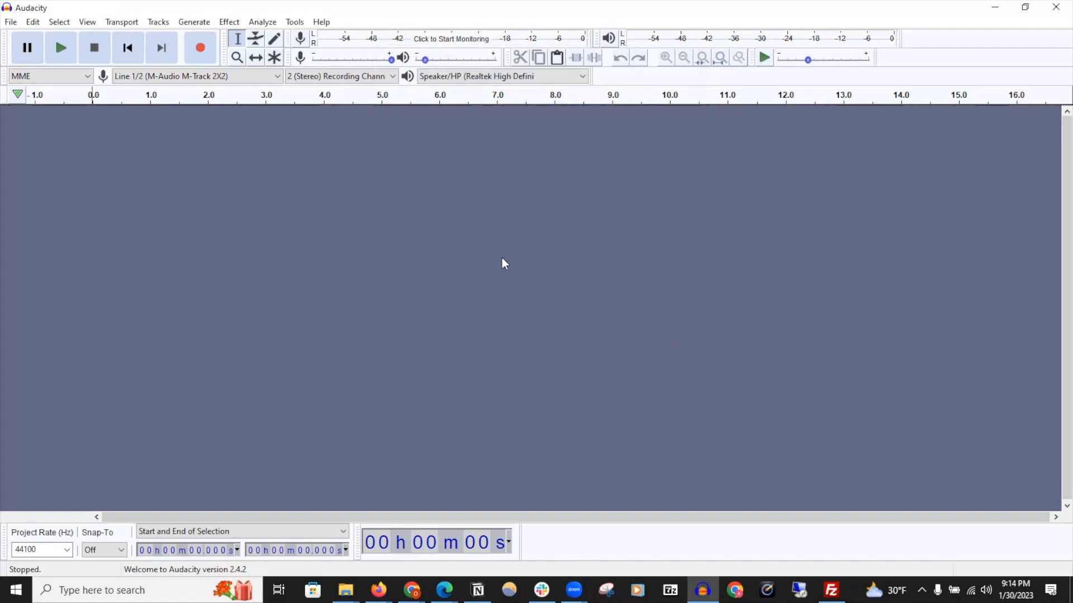
click(1055, 7)
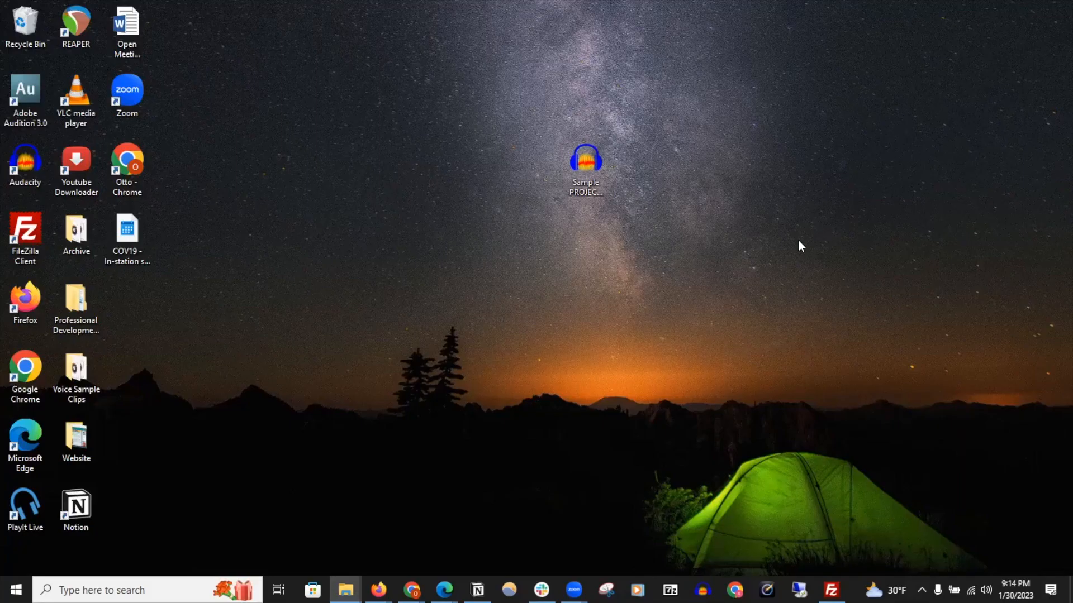
Restore the Sample PROJECT 1-30-2023_data folder from the Recycle Bin back to the desktop and close the Recycle Bin
double_click(32, 28)
drag(1050, 192, 775, 264)
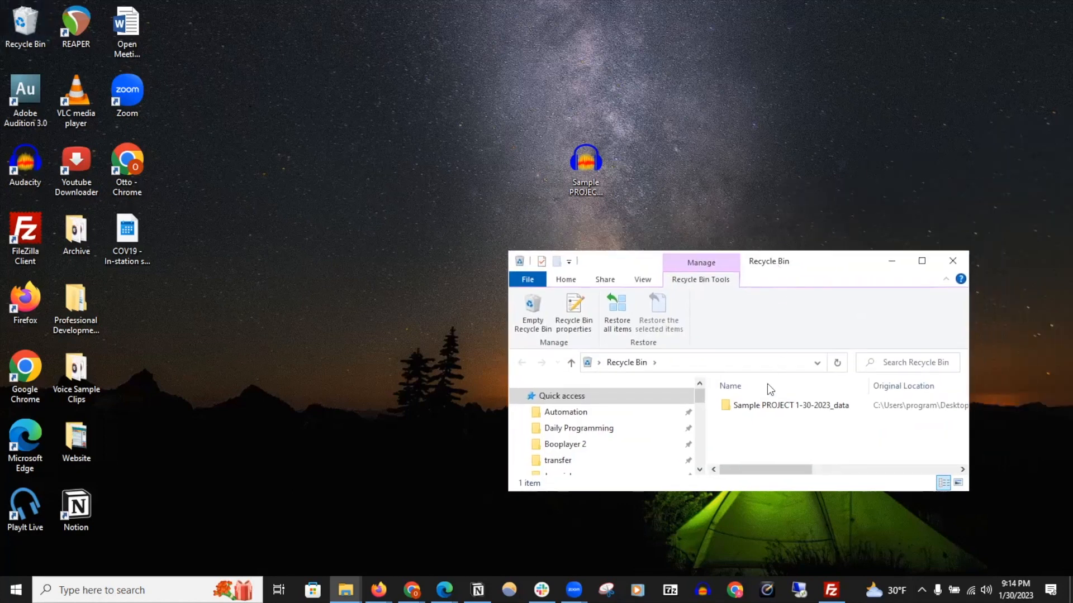
drag(758, 406, 525, 203)
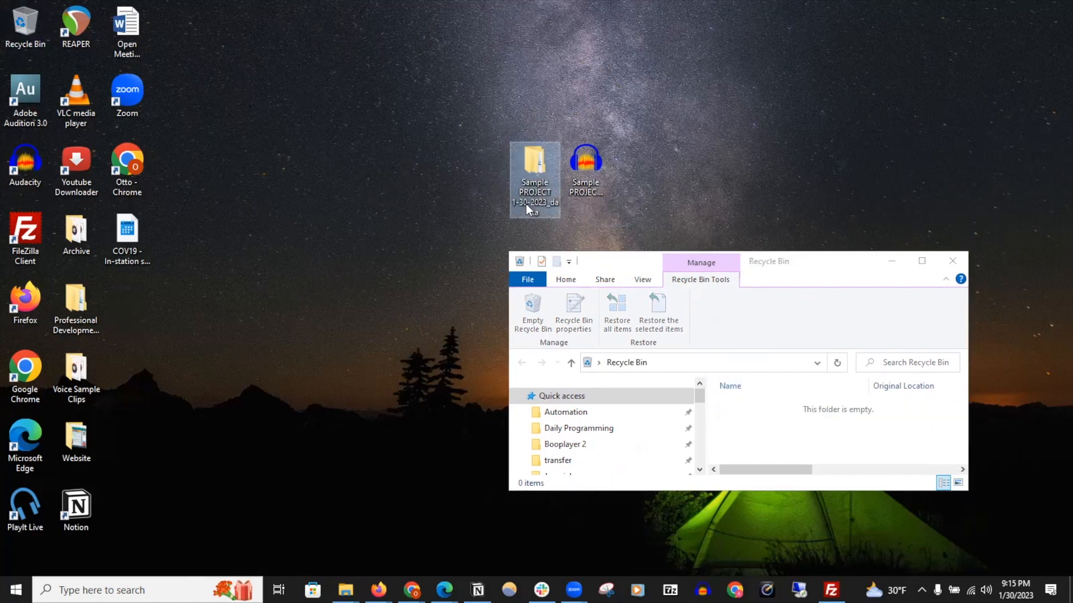
click(953, 259)
click(953, 261)
Reopen the project file from the desktop, dismiss the welcome screen, and close Audacity again
double_click(603, 158)
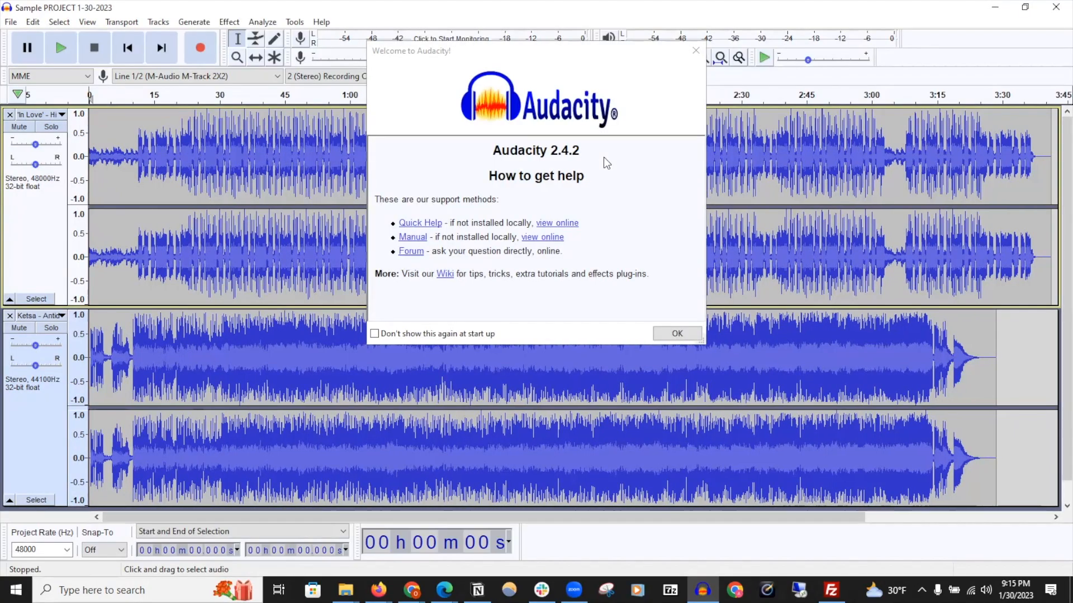
click(690, 333)
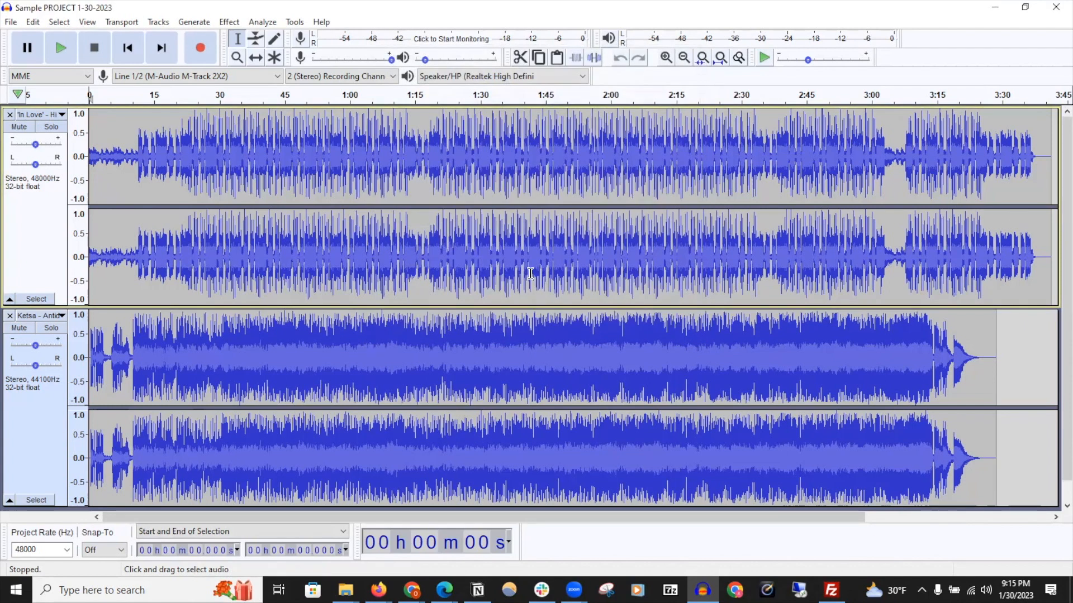
click(1056, 7)
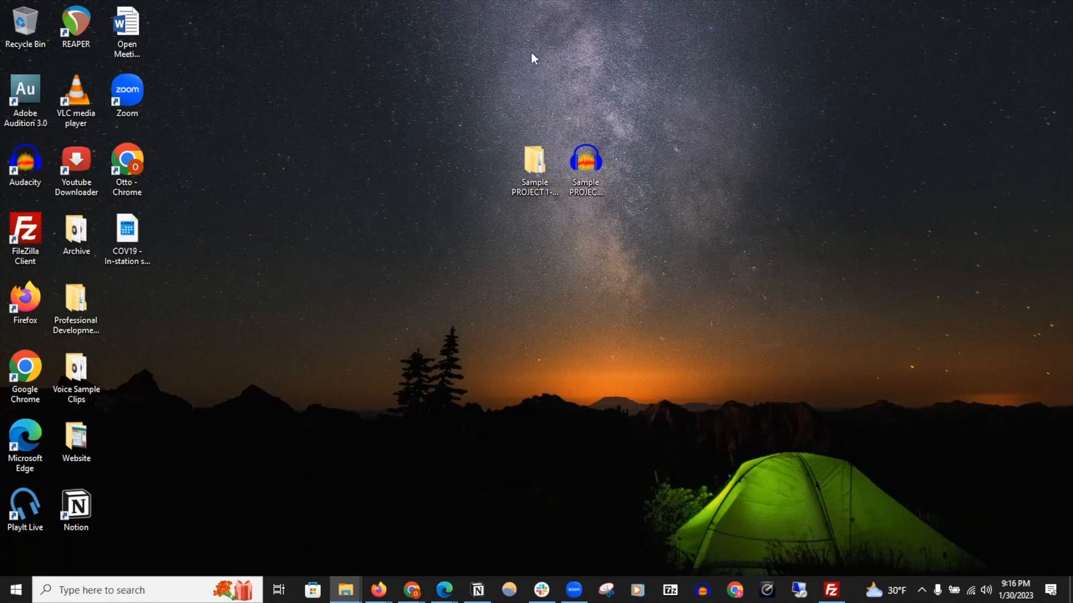
Create a new folder on the desktop named Sample PROJECT 1-30-2023
right_click(588, 226)
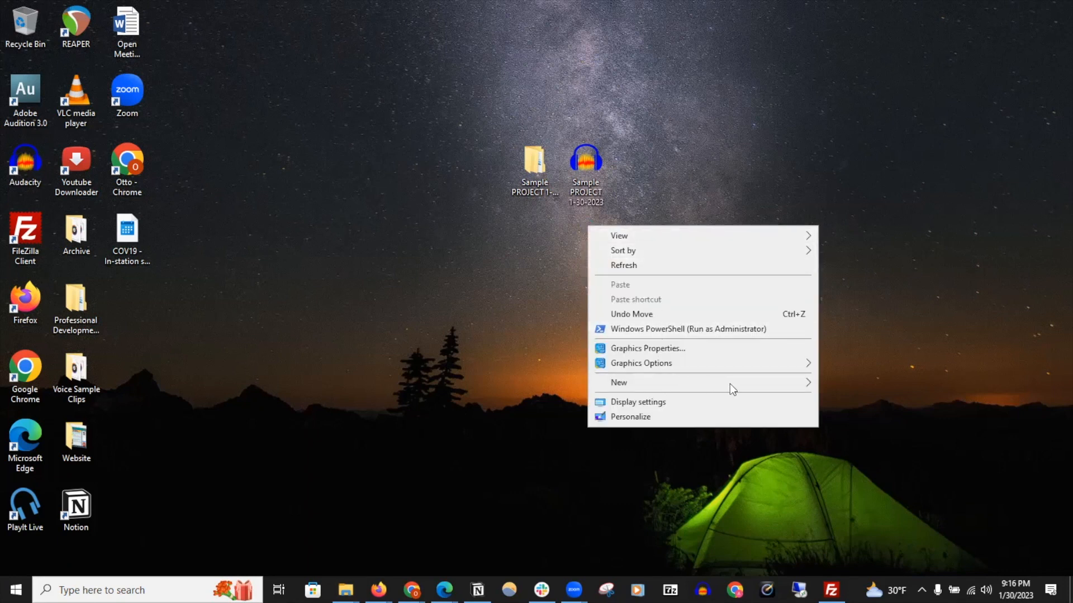
click(811, 387)
click(867, 386)
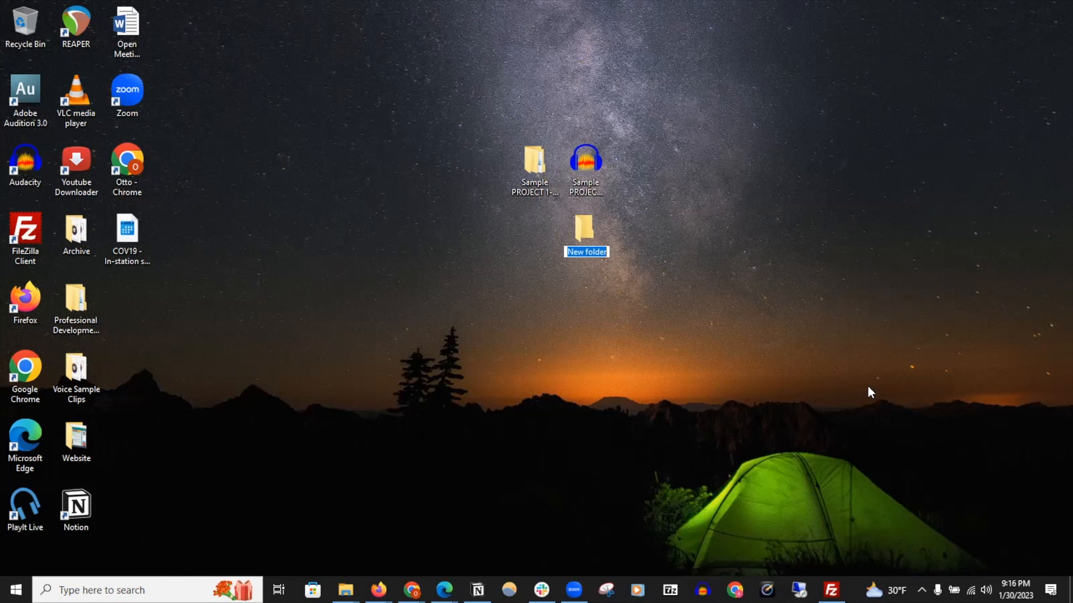
text(samp)
key(BackSpace)
key(BackSpace)
key(BackSpace)
key(BackSpace)
text(Sample PROJE)
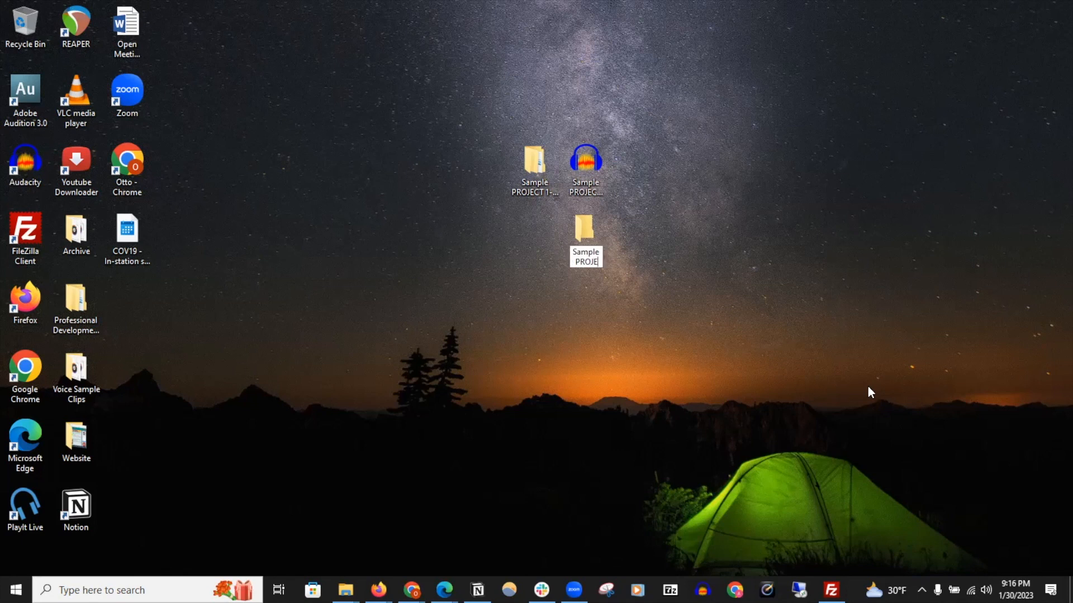
text(CT 1-30-2023)
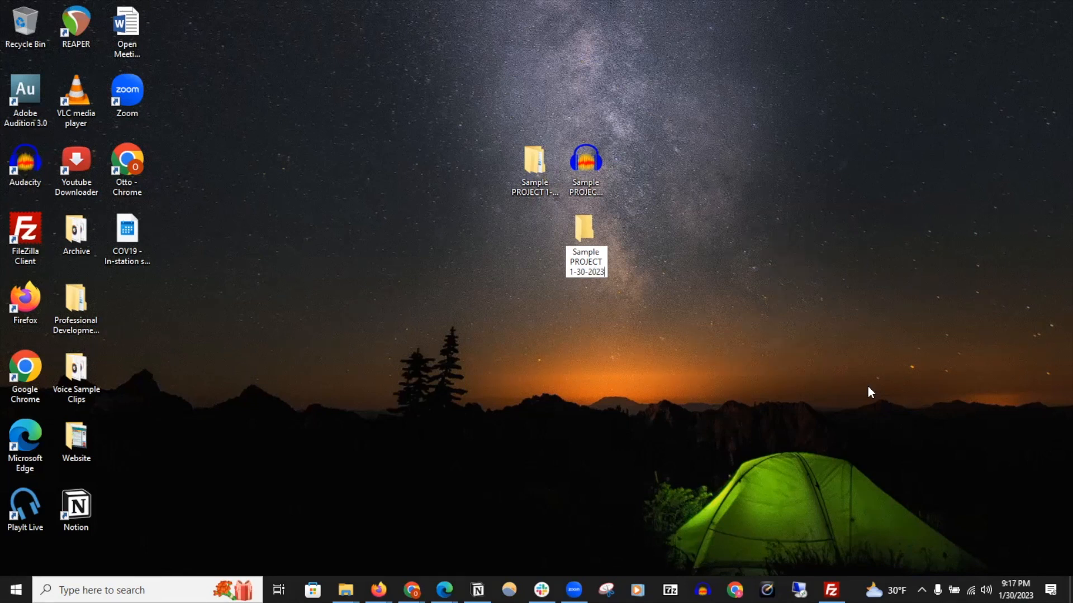
key(Return)
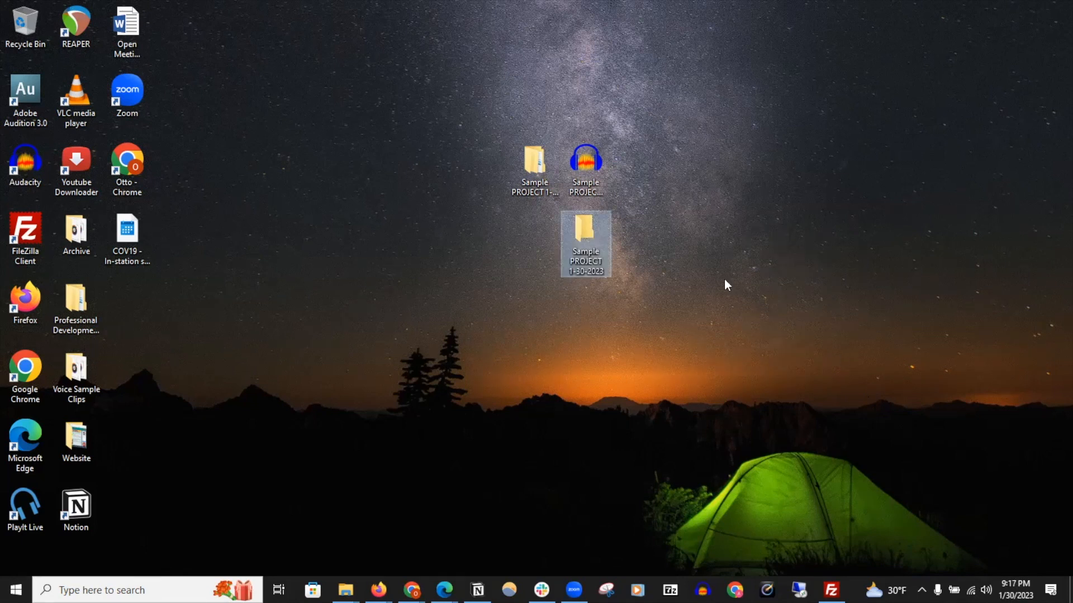
Move the project file and its data folder into the new folder, then open the project from inside it
mouse_move(488, 126)
mouse_down()
mouse_move(602, 173)
mouse_move(590, 233)
mouse_up()
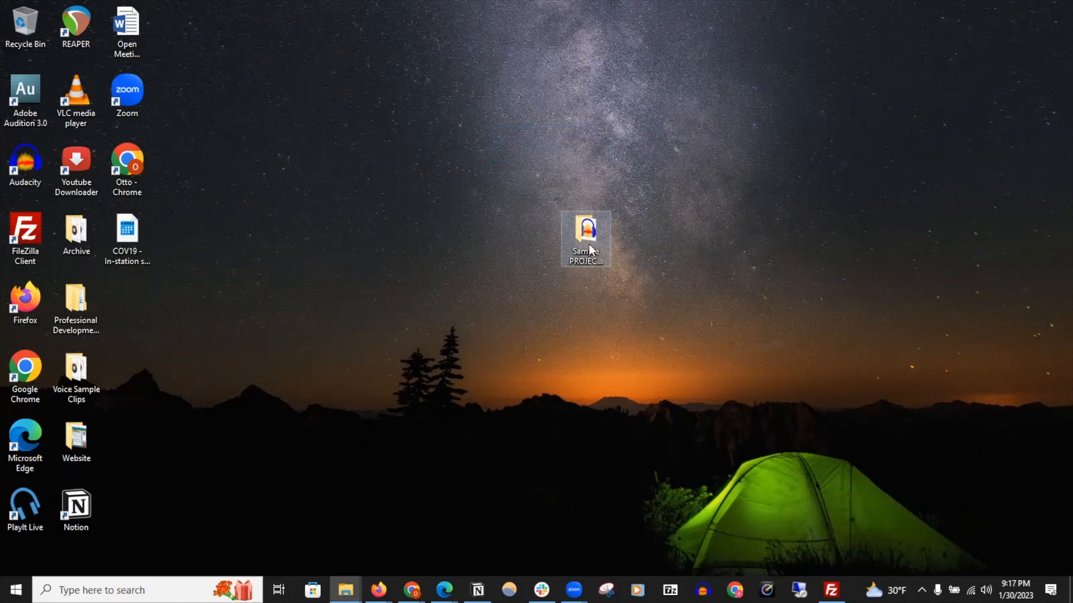
click(590, 240)
double_click(590, 239)
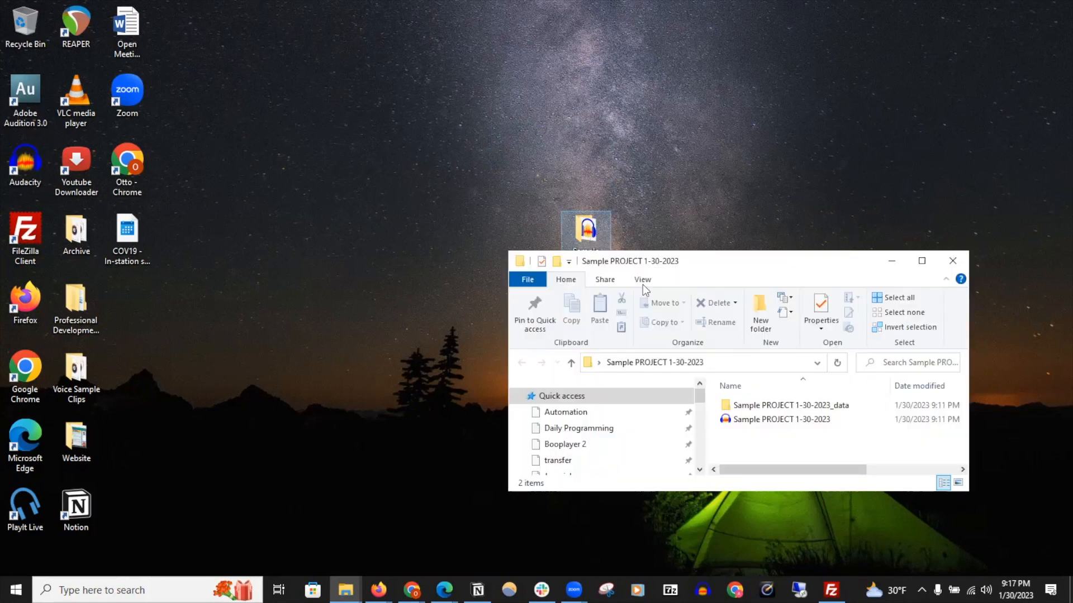
double_click(757, 420)
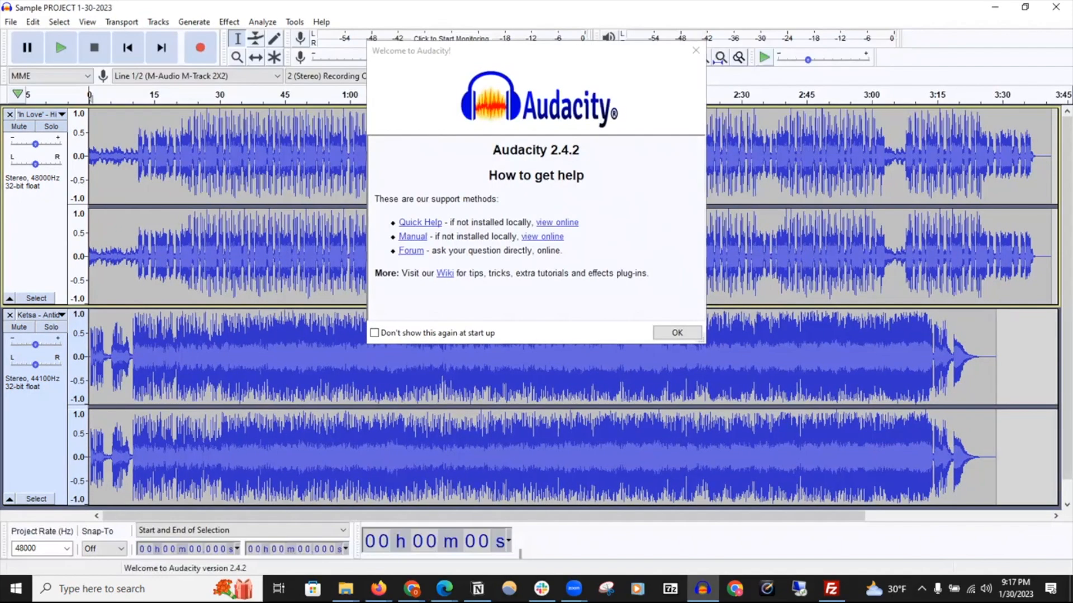
click(681, 333)
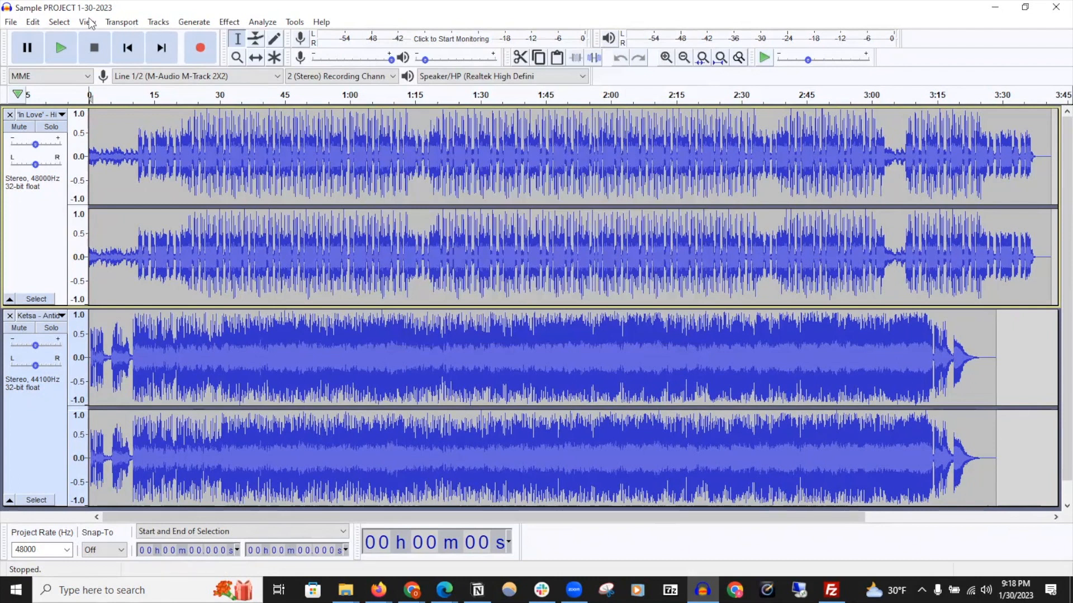
Export the audio as a FLAC file named Sample PROJECT 1-30-2023 to the Desktop, accepting the mixdown and metadata
click(12, 23)
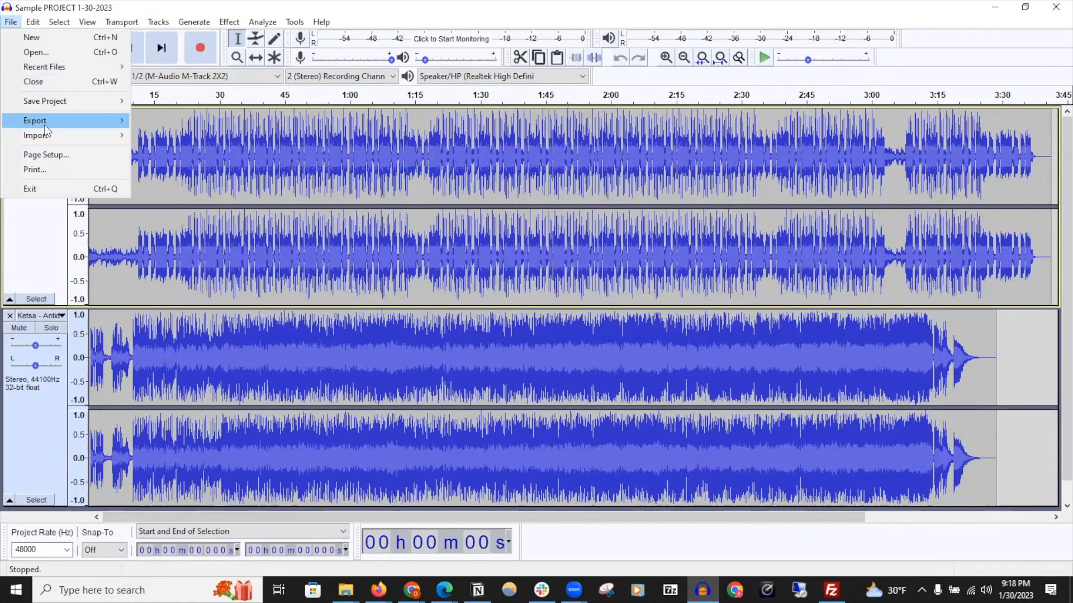
mouse_move(92, 119)
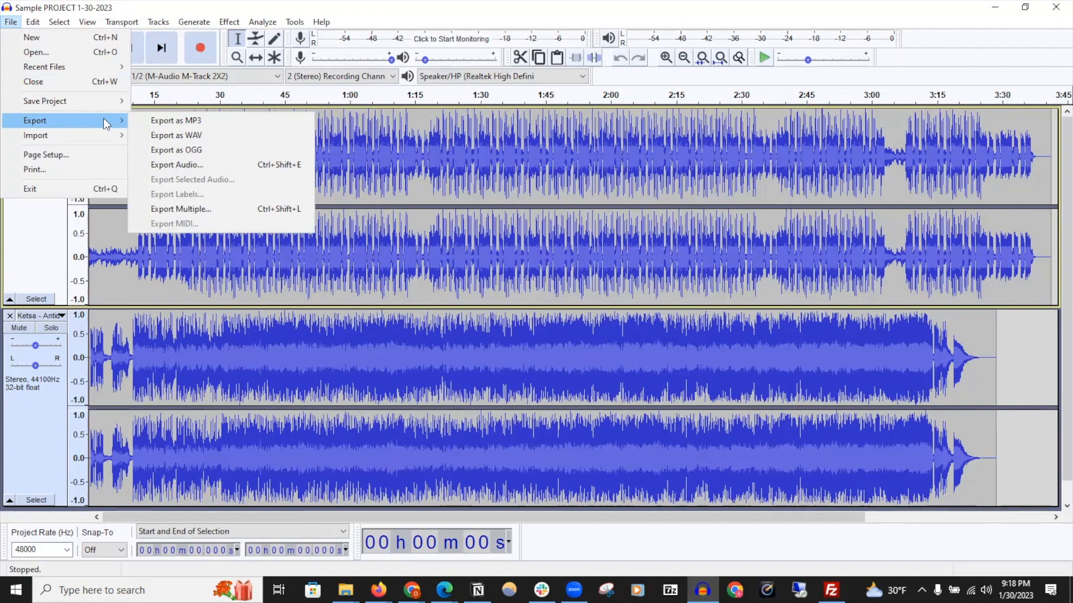
click(220, 167)
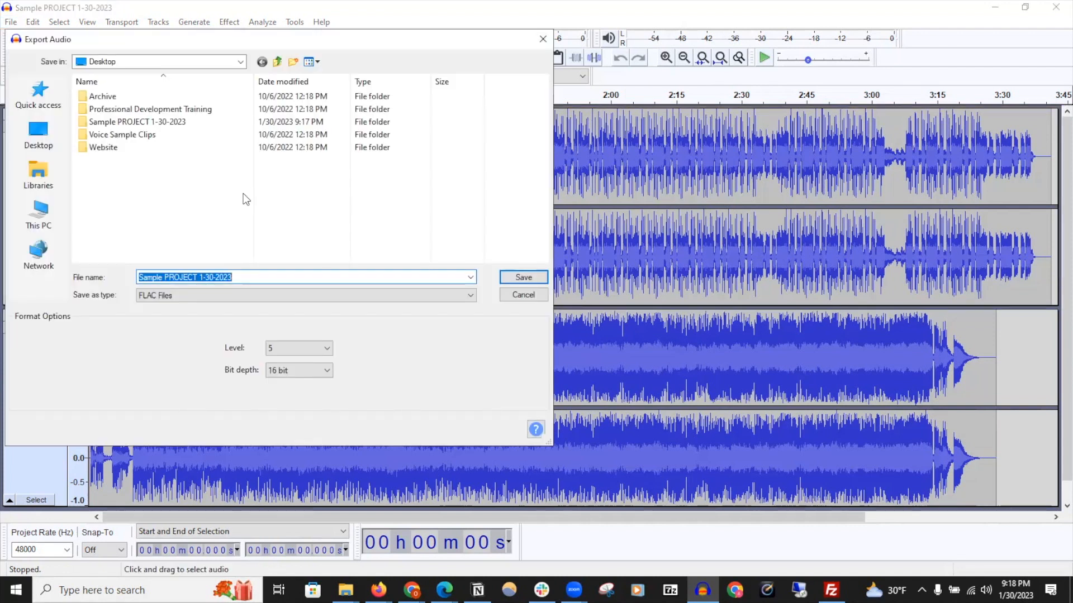
click(174, 294)
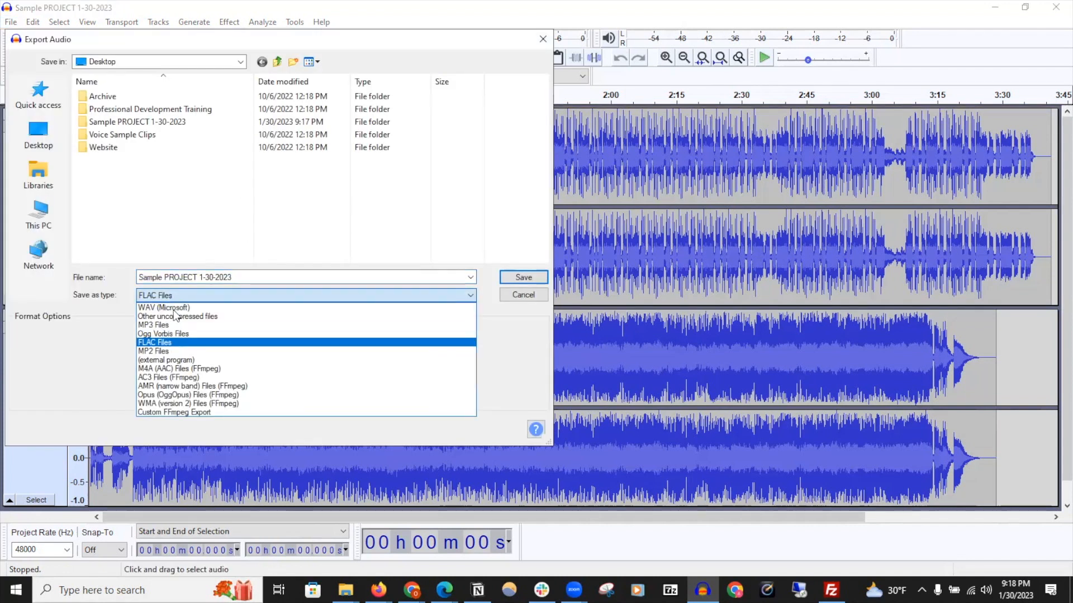
click(180, 343)
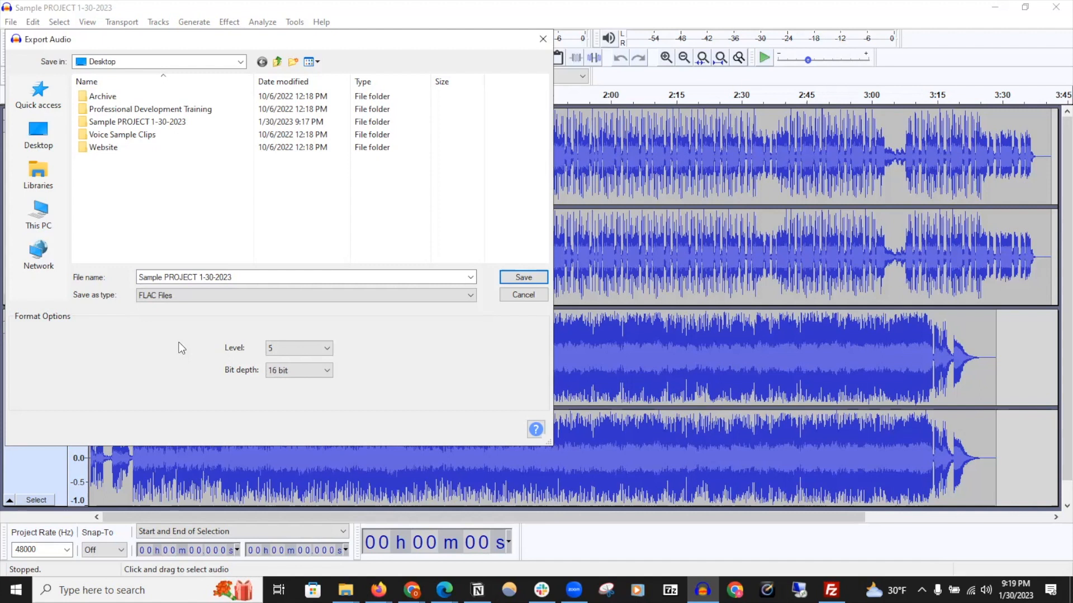
click(238, 278)
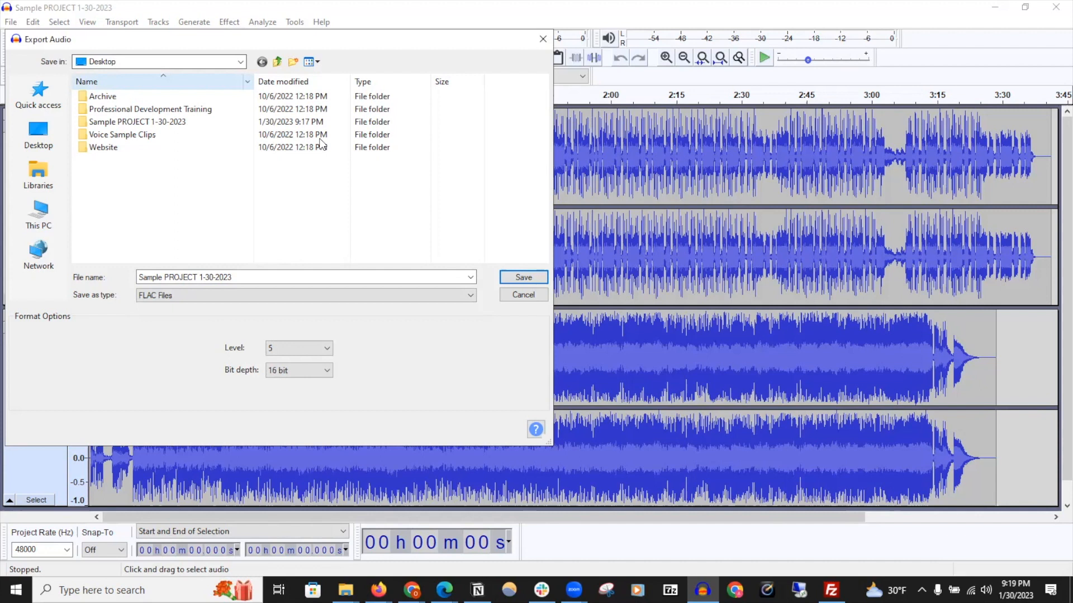
click(522, 281)
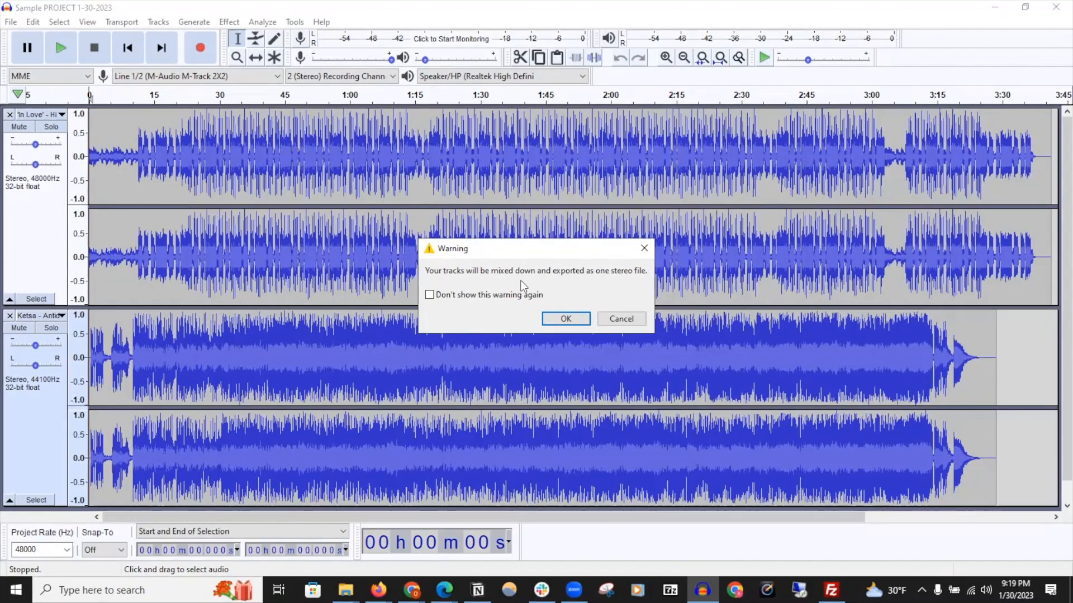
click(566, 320)
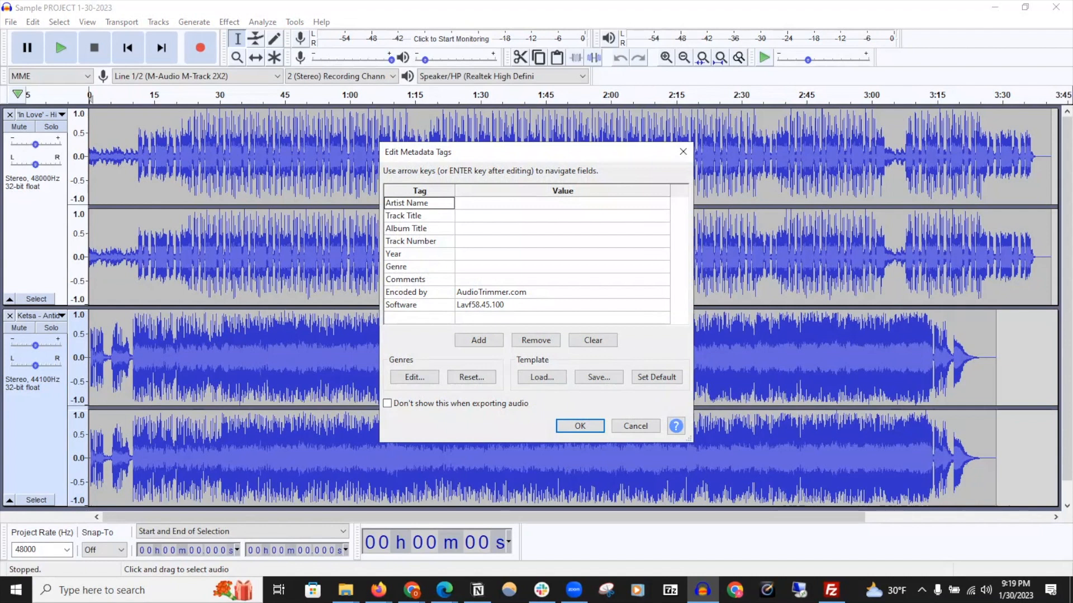
click(596, 427)
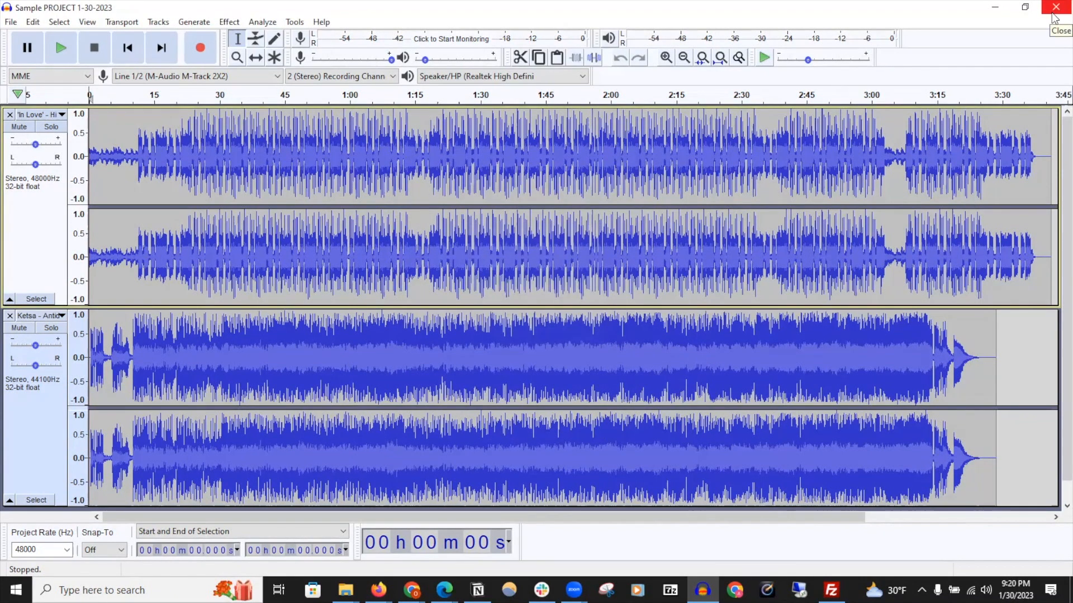
Minimize Audacity, play the exported FLAC file in the music player, then close the player
click(994, 7)
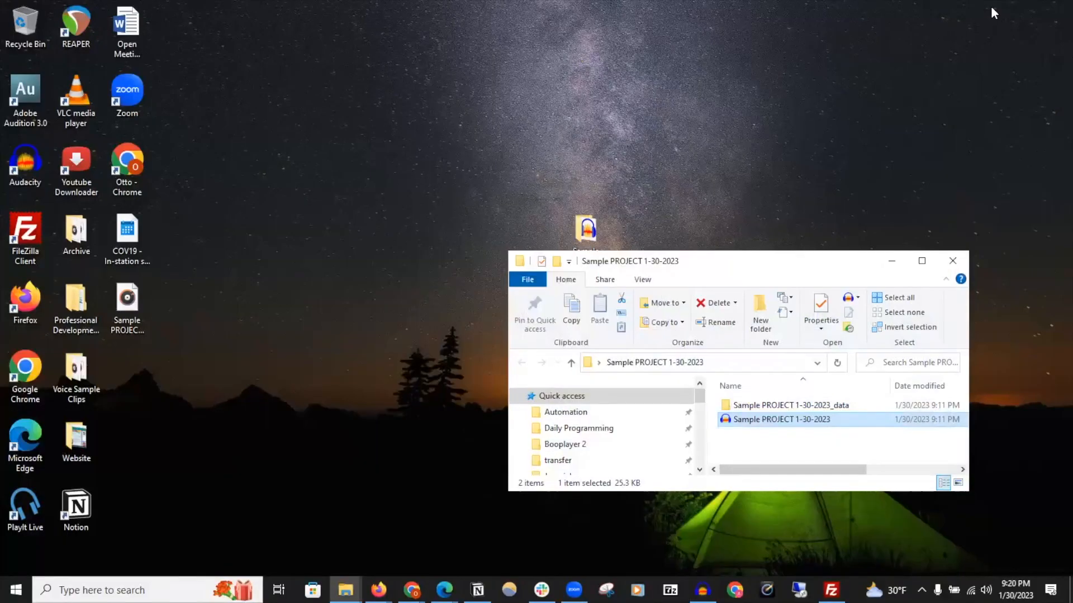
double_click(128, 311)
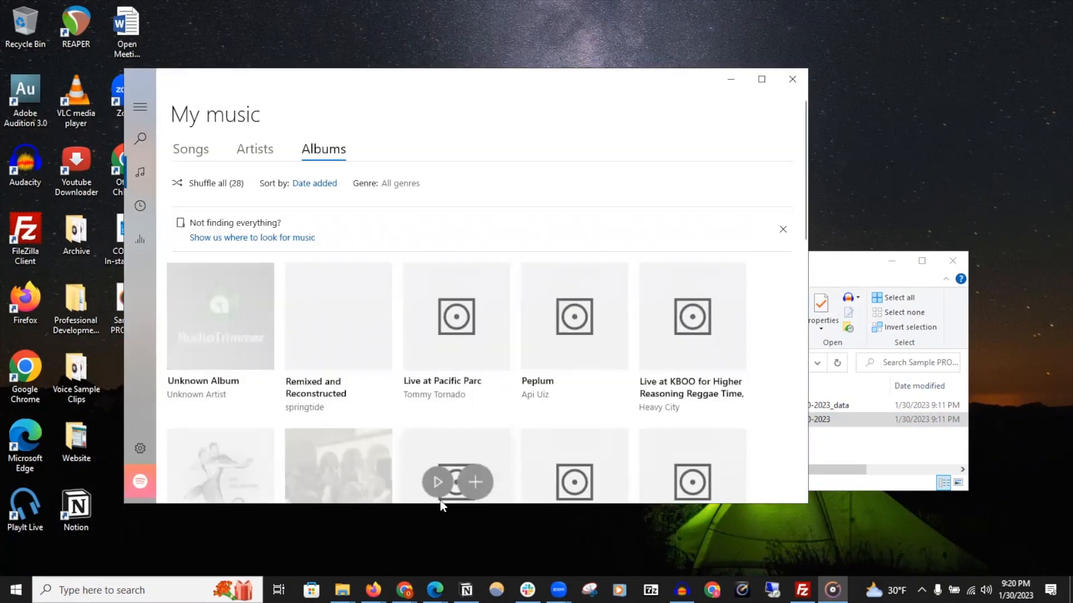
click(468, 462)
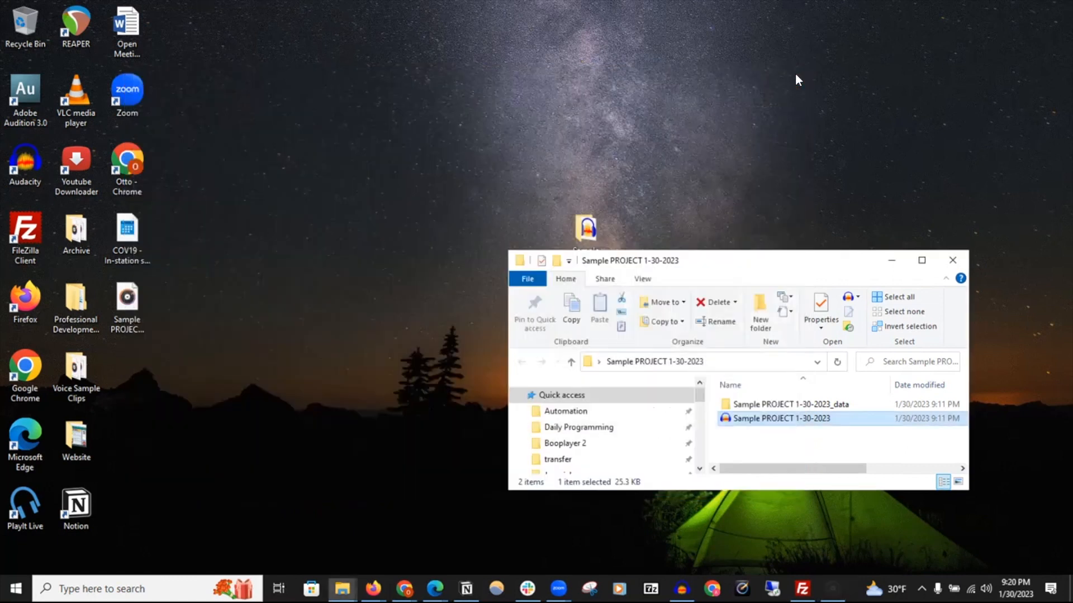
click(793, 79)
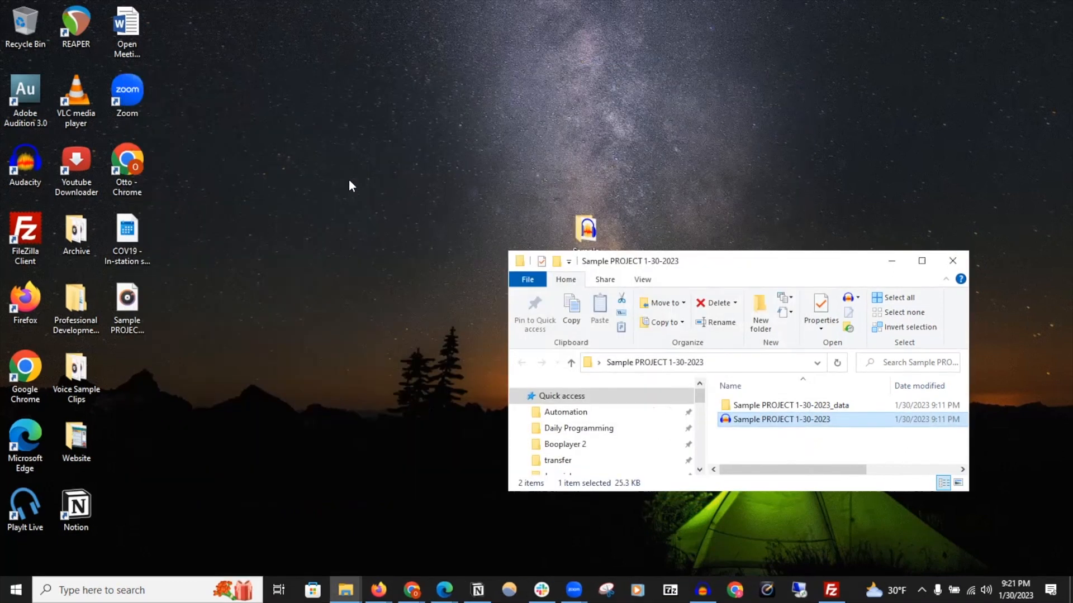
Move the exported FLAC file into the Sample PROJECT 1-30-2023 folder and close the folder window
drag(123, 314, 728, 454)
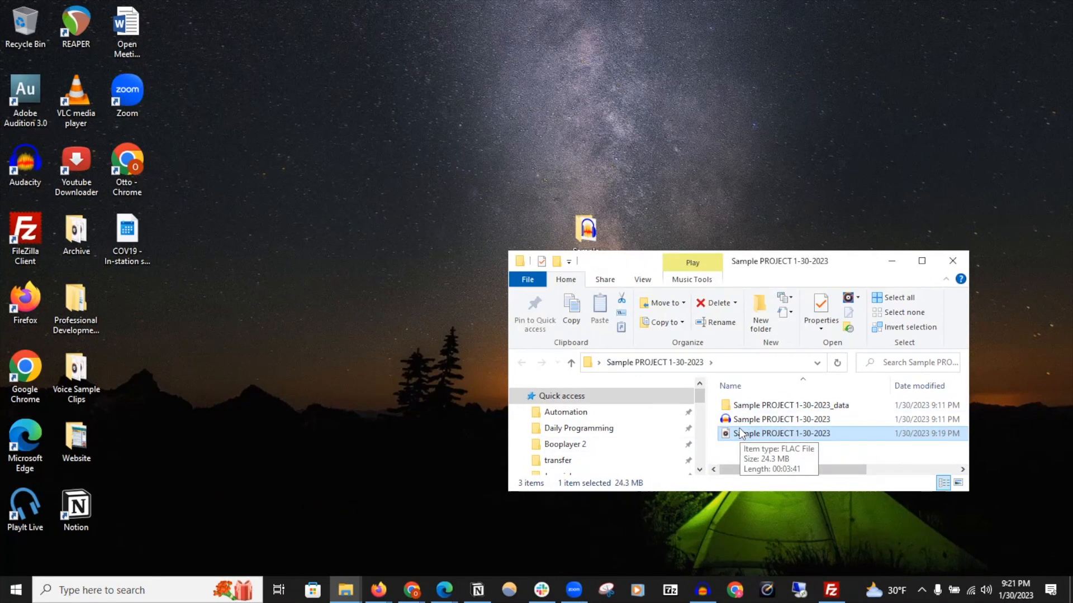
drag(506, 492, 237, 547)
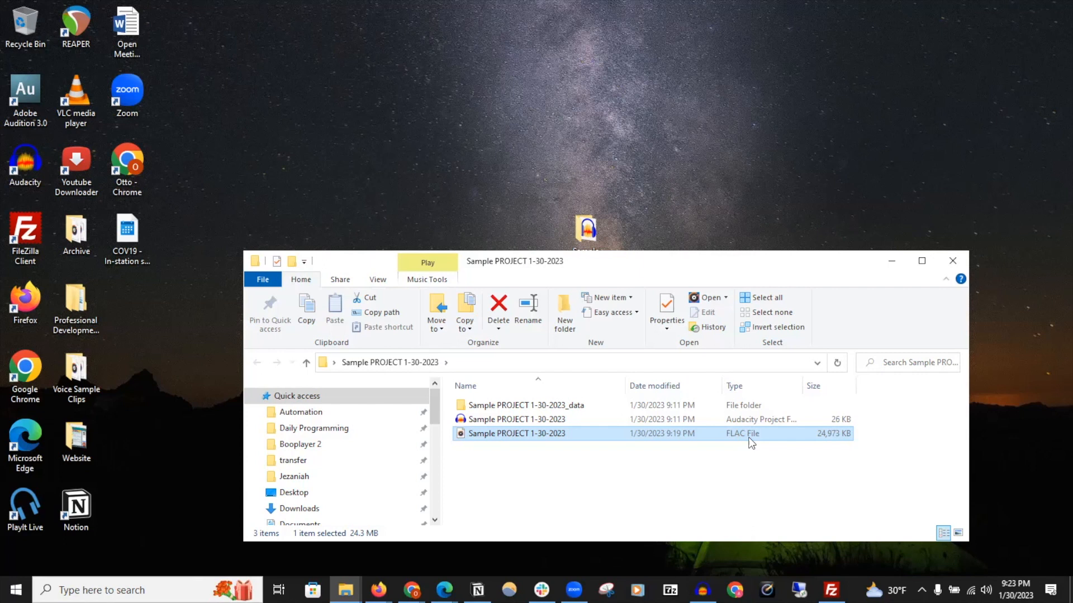
click(954, 261)
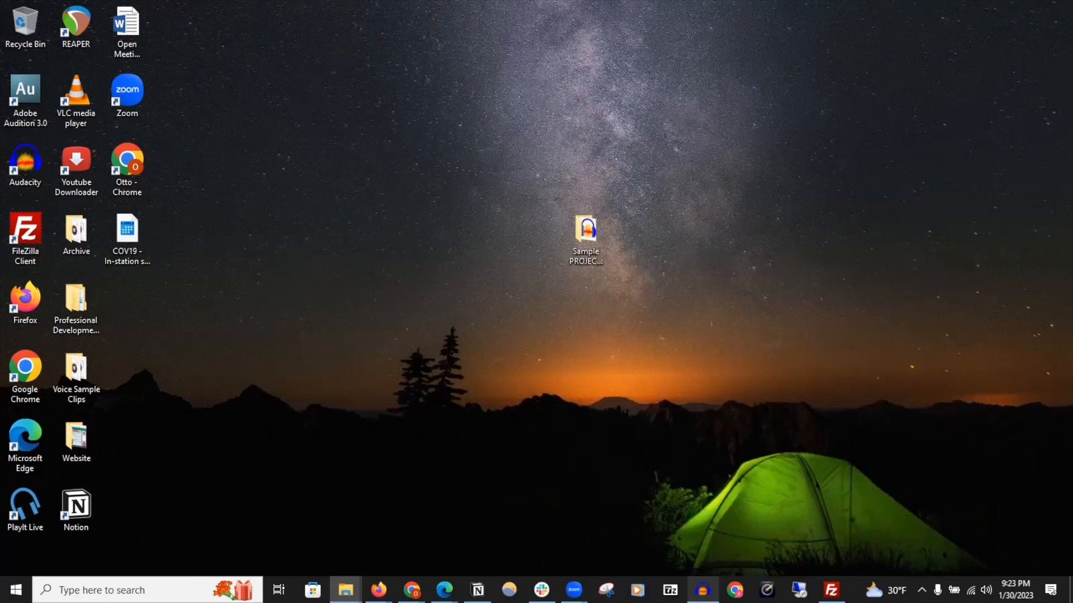
Return to Audacity and remove both audio tracks from the project
click(702, 590)
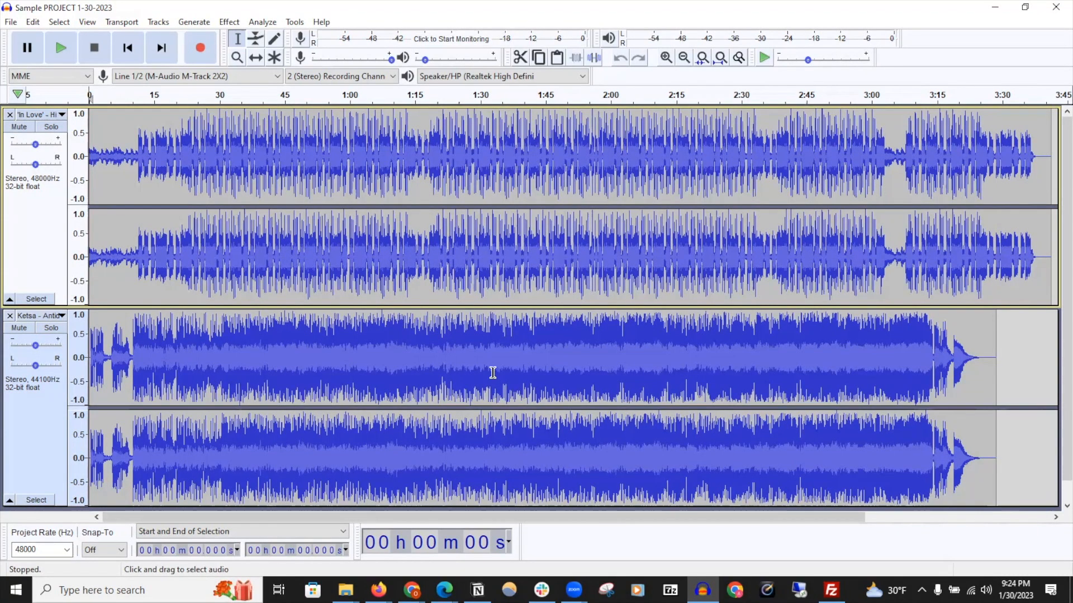
click(9, 315)
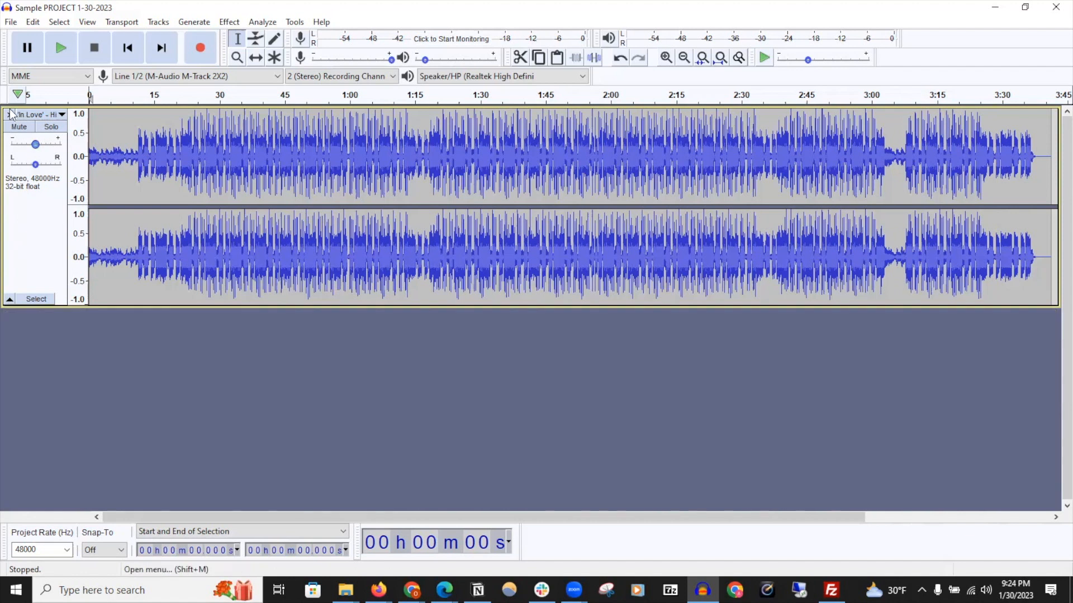
click(10, 114)
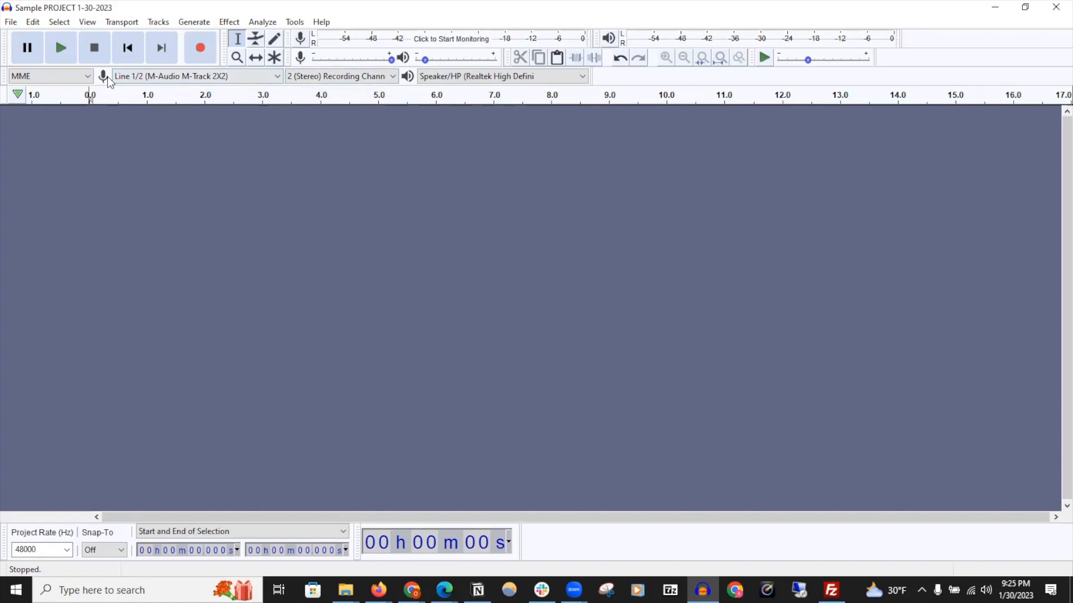
Rescan the audio devices
click(276, 79)
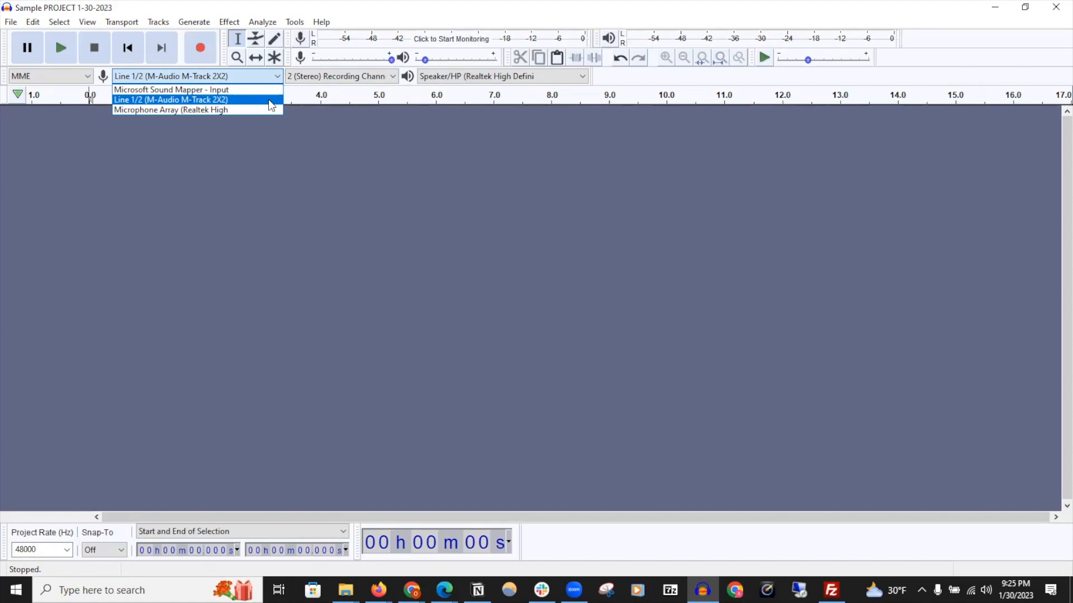
click(124, 24)
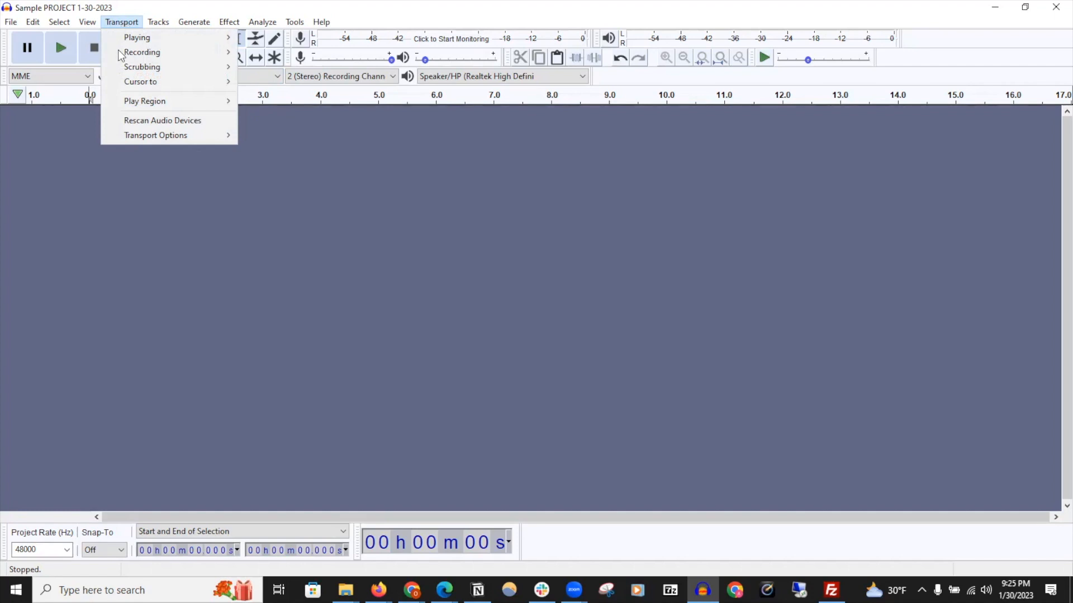
click(117, 121)
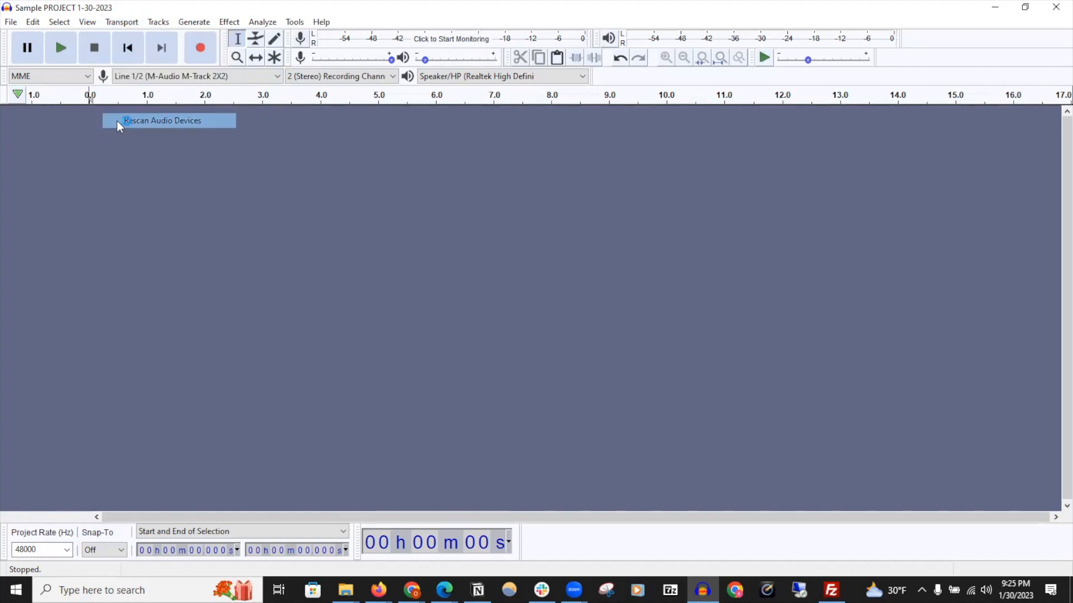
Review the available recording and playback devices, keeping Speaker/HP (Realtek High Definition) as output
click(278, 76)
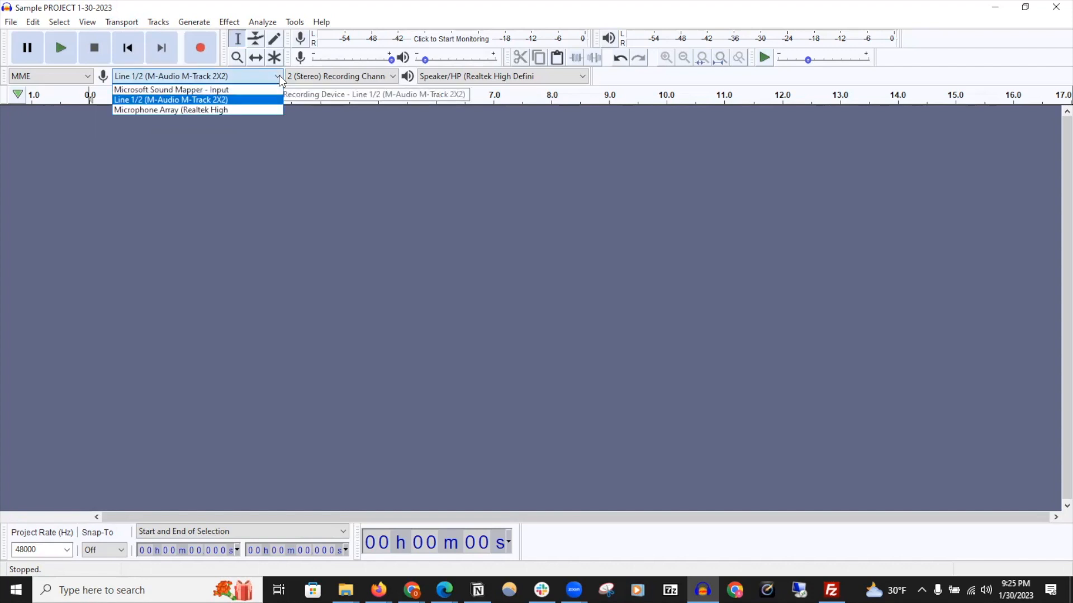
click(578, 81)
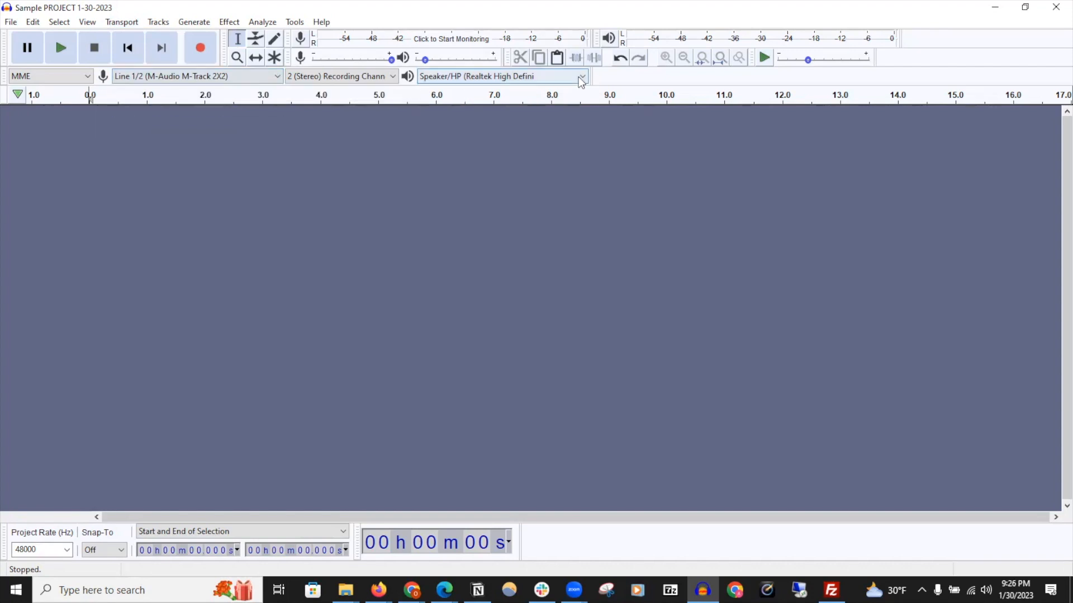
click(584, 79)
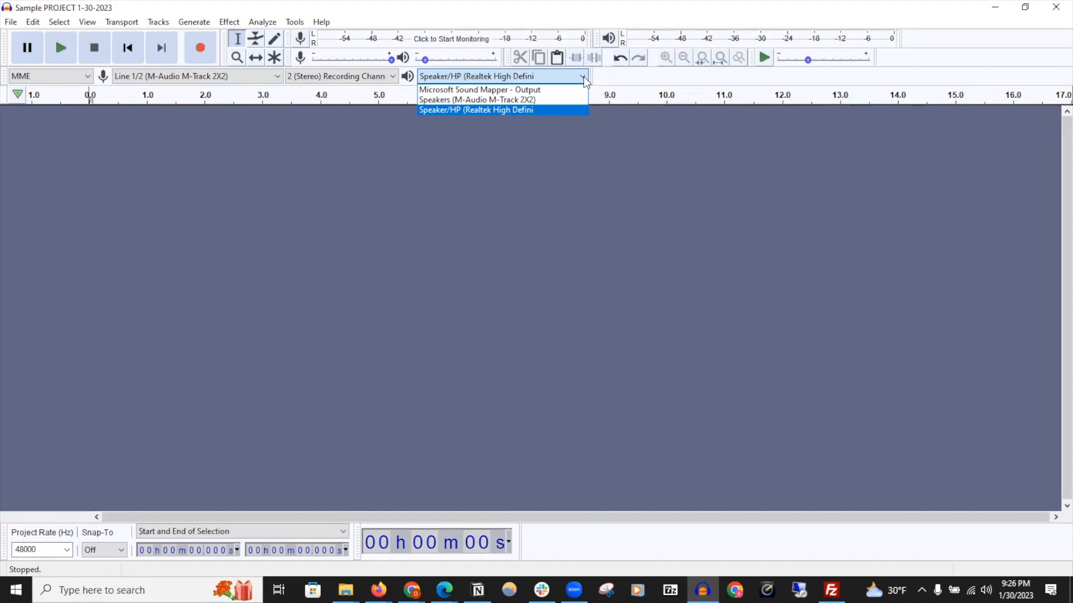
click(557, 115)
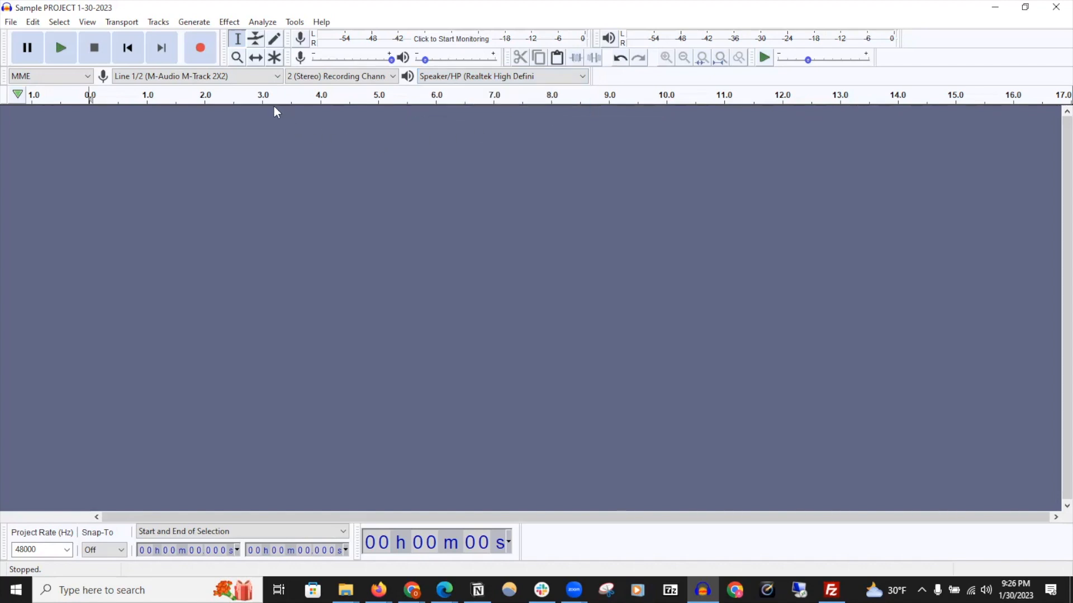
Set the recording channels to 1 (Mono) Recording Channel
click(394, 78)
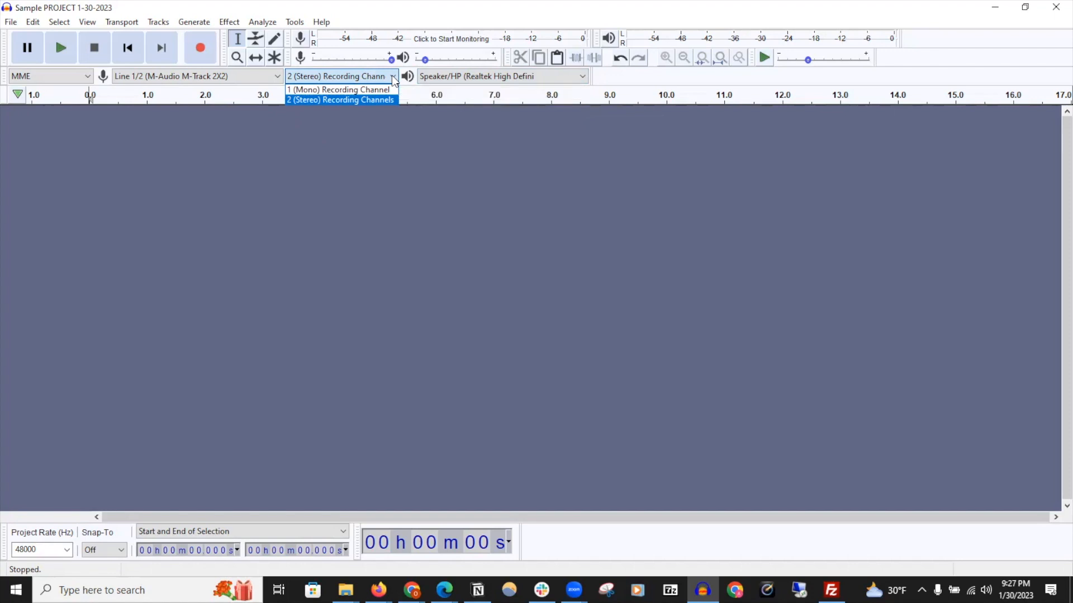
click(370, 90)
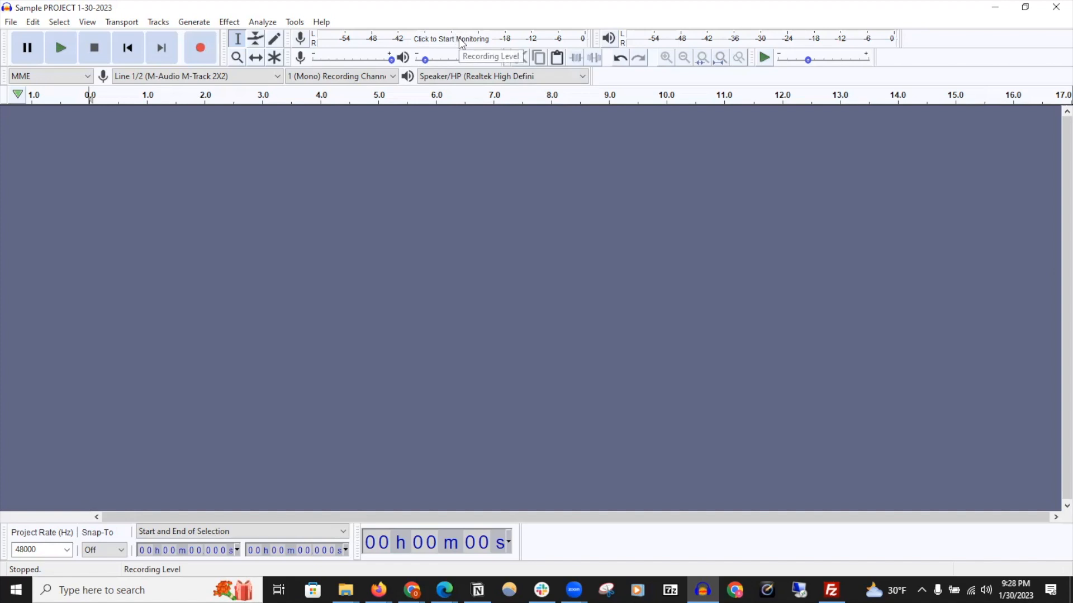
Start input monitoring, adjust the recording level slider slightly, and stop monitoring
click(497, 44)
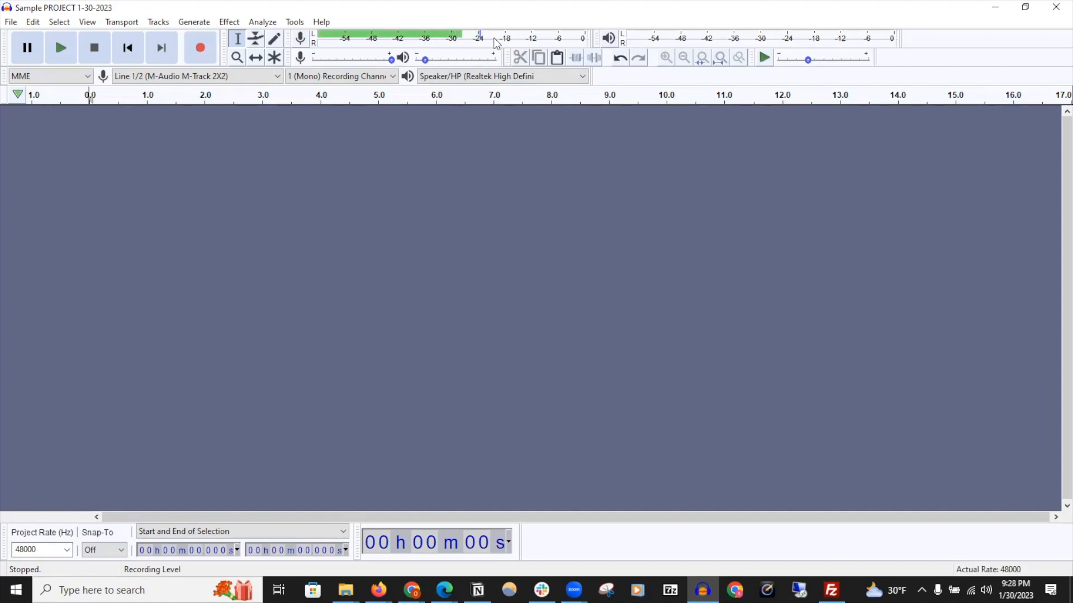
mouse_move(391, 59)
mouse_down()
mouse_move(366, 61)
mouse_move(403, 66)
mouse_up()
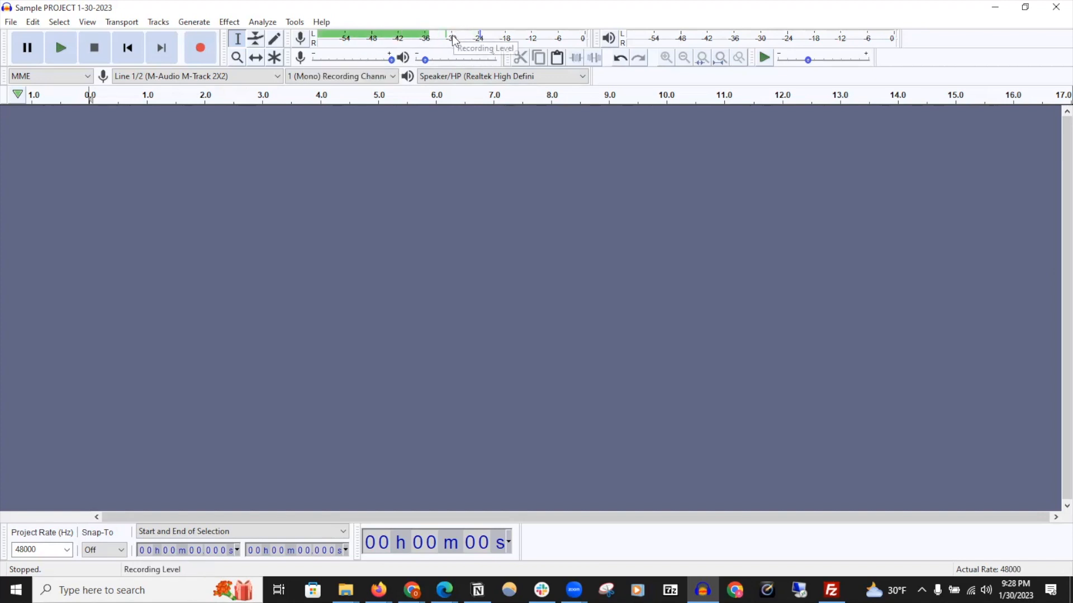
click(494, 40)
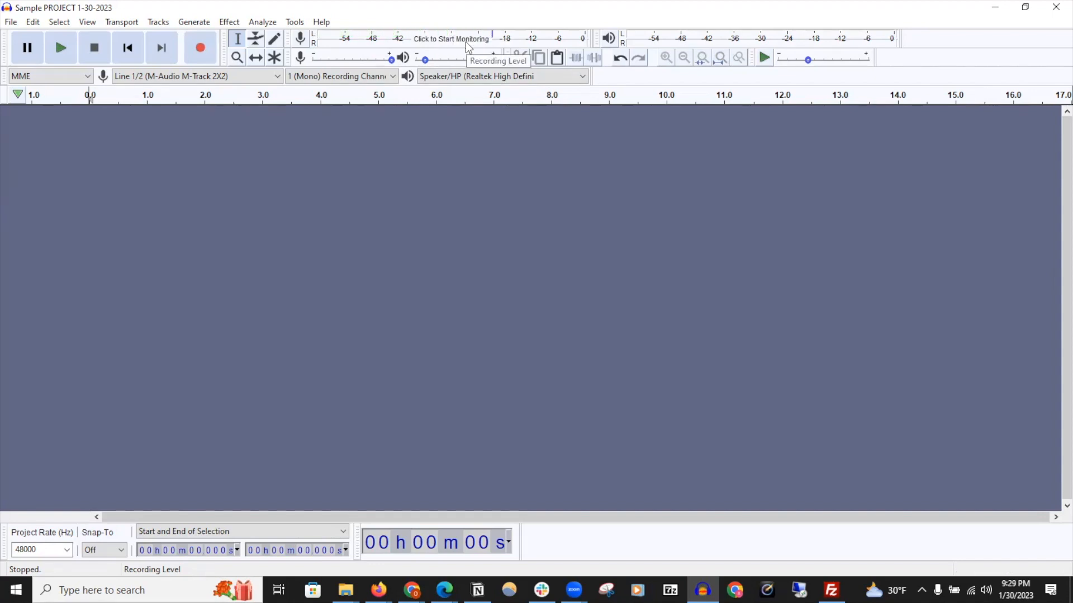
Record a short test clip, stop it, and close its audio track
click(200, 55)
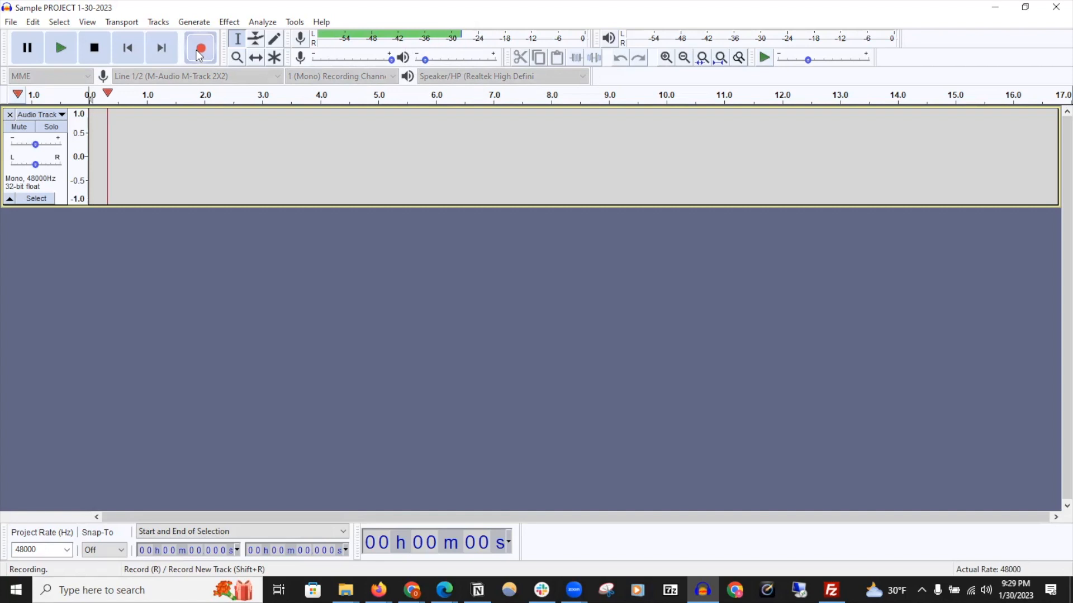
click(95, 49)
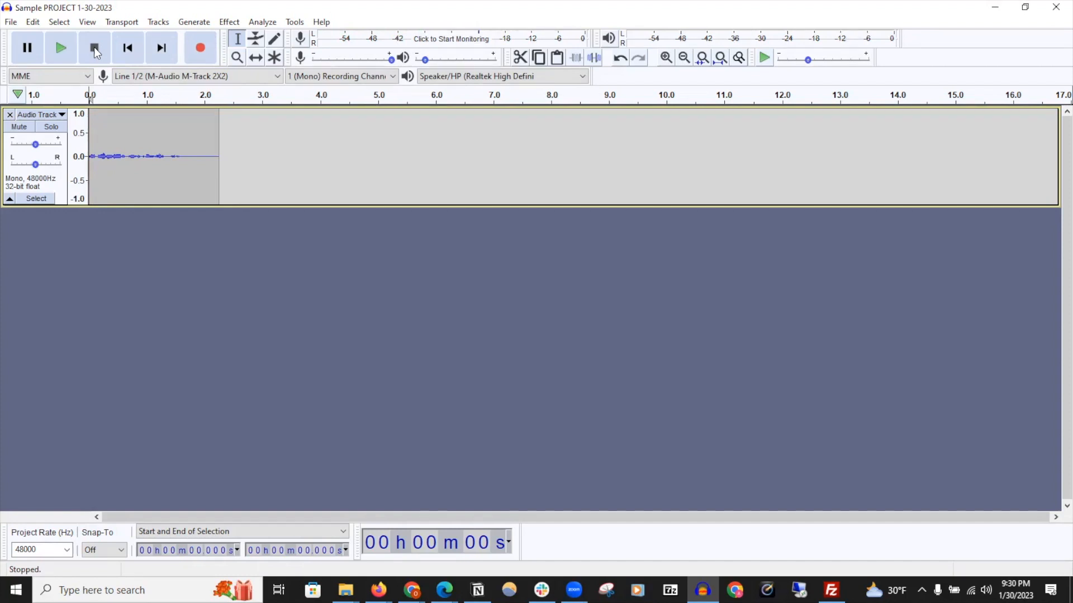
key(ctrl+z)
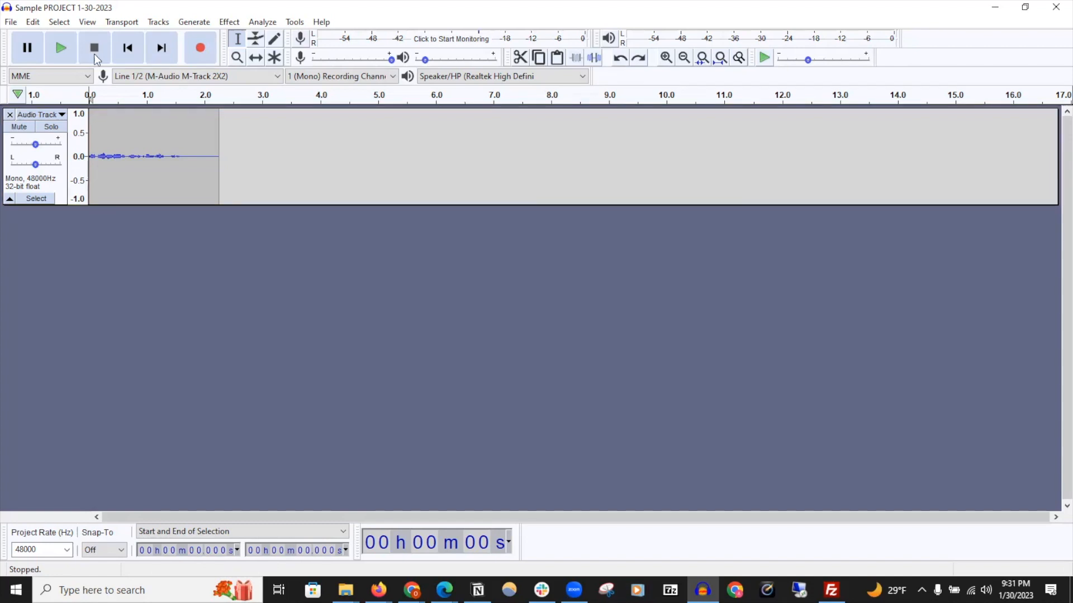
click(299, 143)
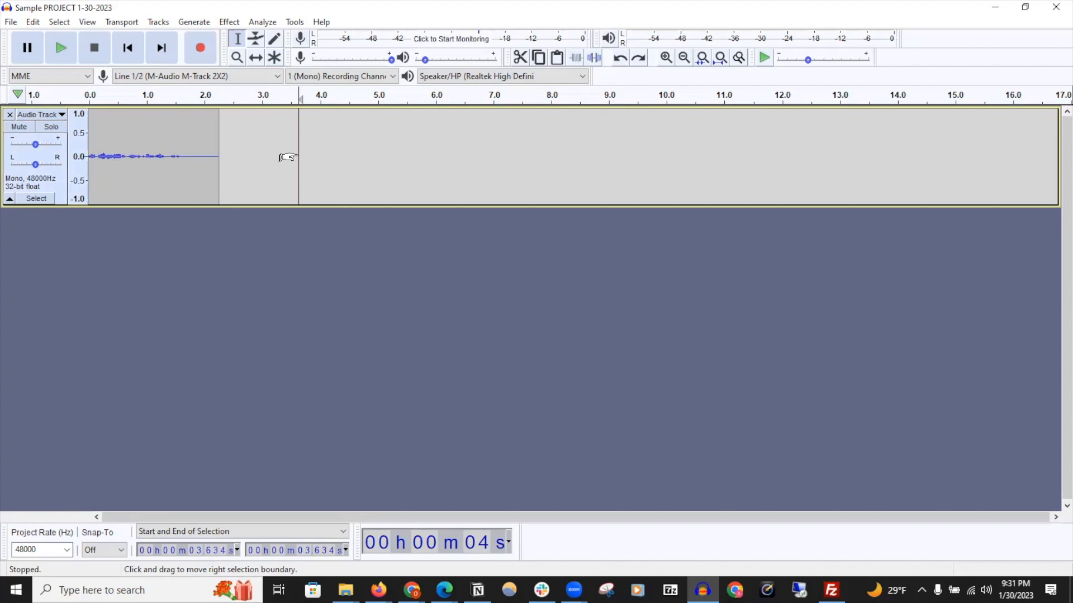
click(341, 76)
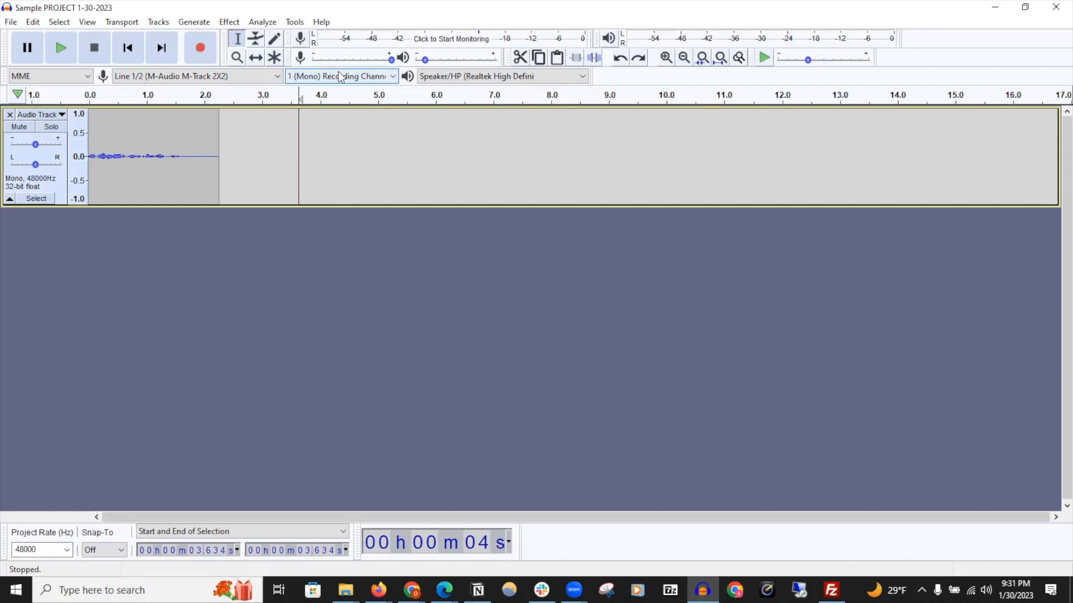
click(319, 91)
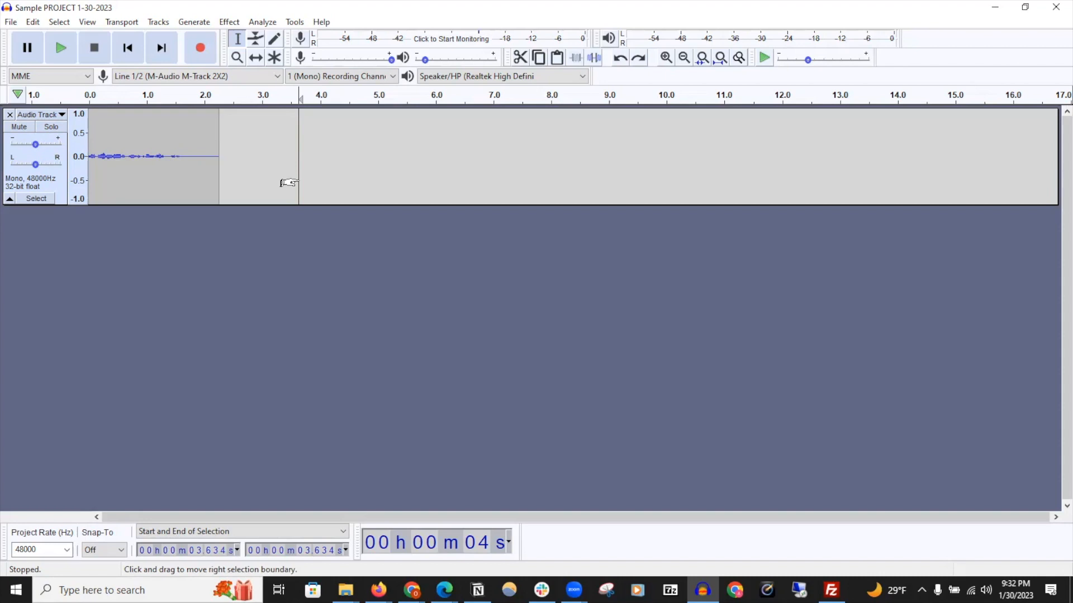
click(10, 115)
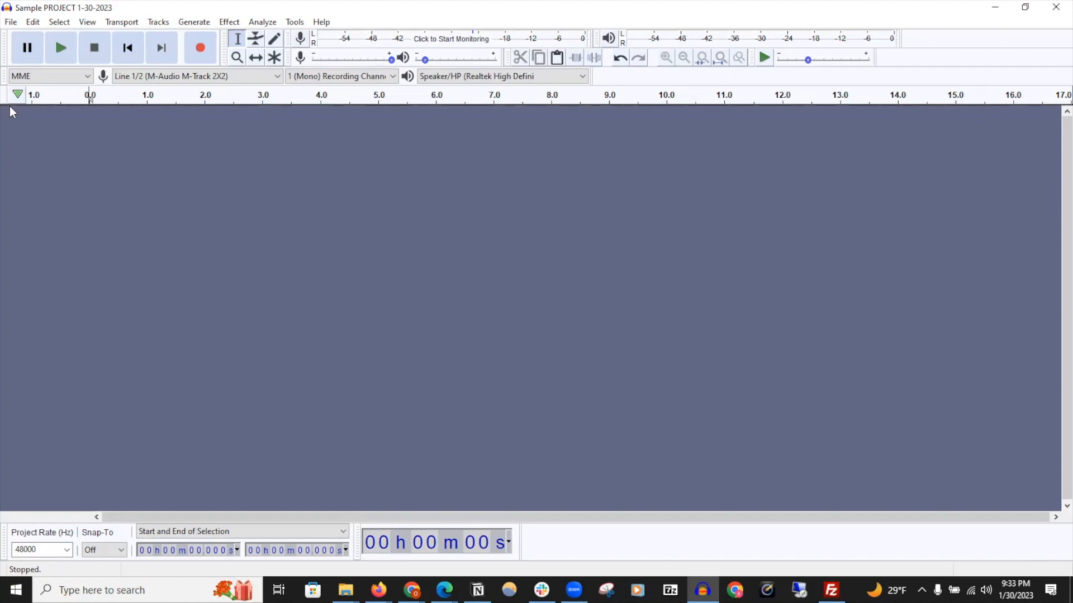
Record a new mono clip of about 12 seconds, pausing once midway and resuming before stopping
click(201, 49)
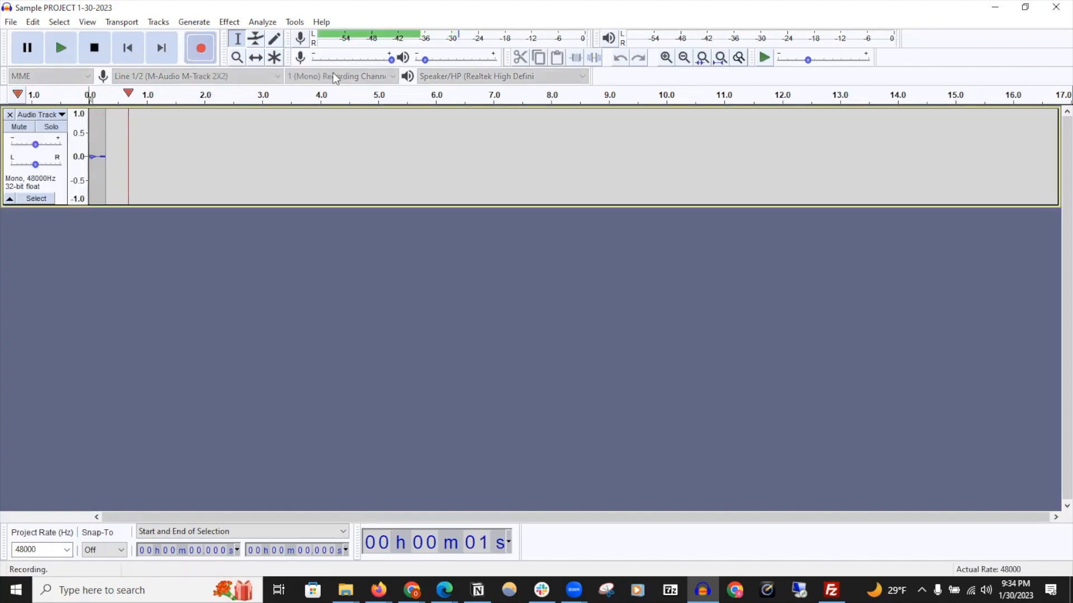
click(28, 53)
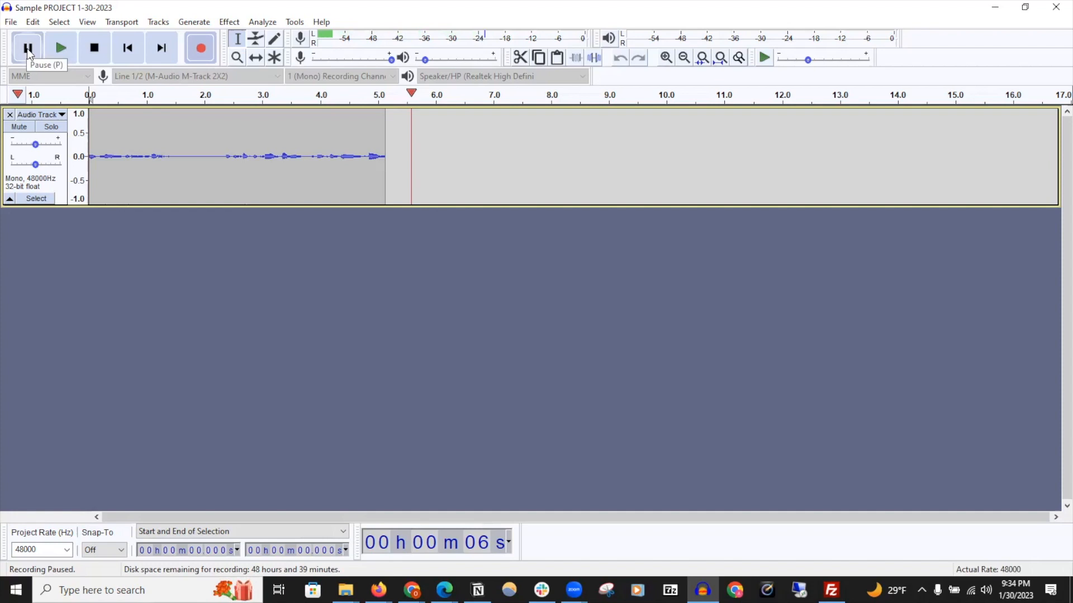
click(28, 48)
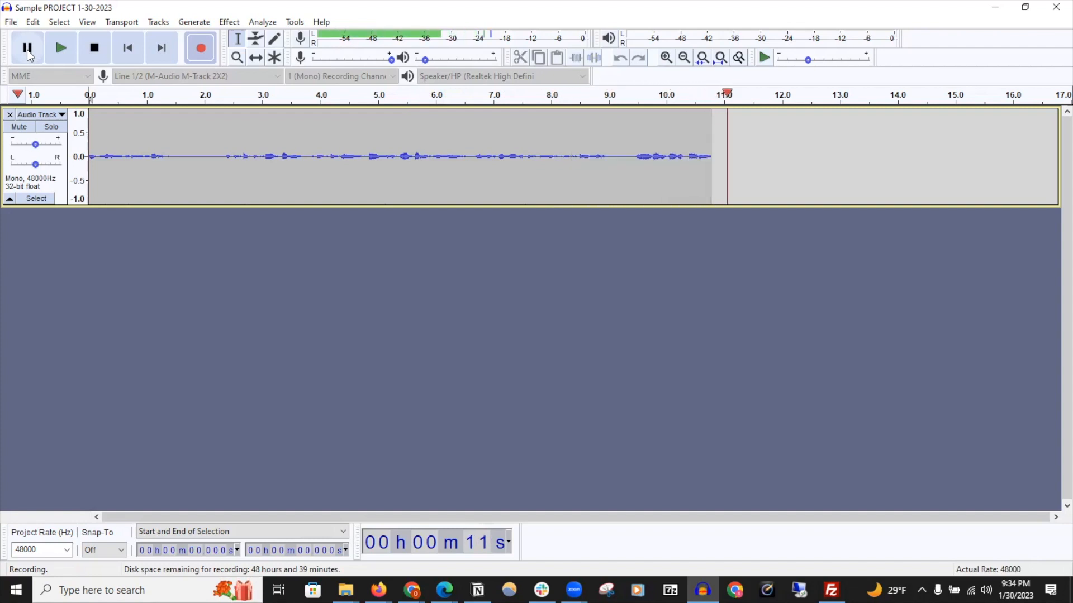
click(94, 50)
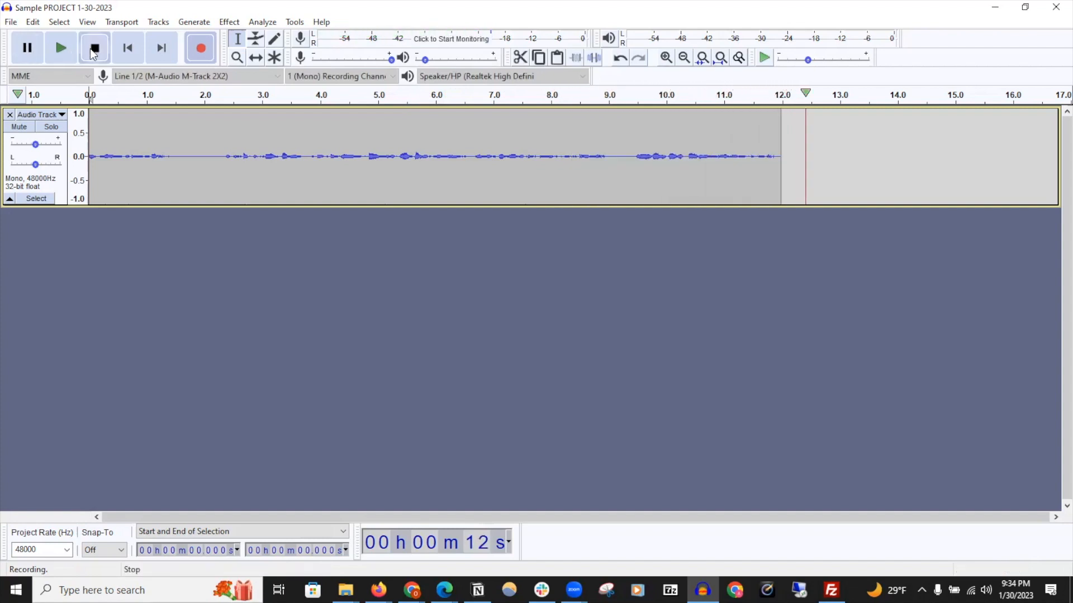
Skip to the recording's start and end, play it back, stop, and nudge the playback level up
click(129, 49)
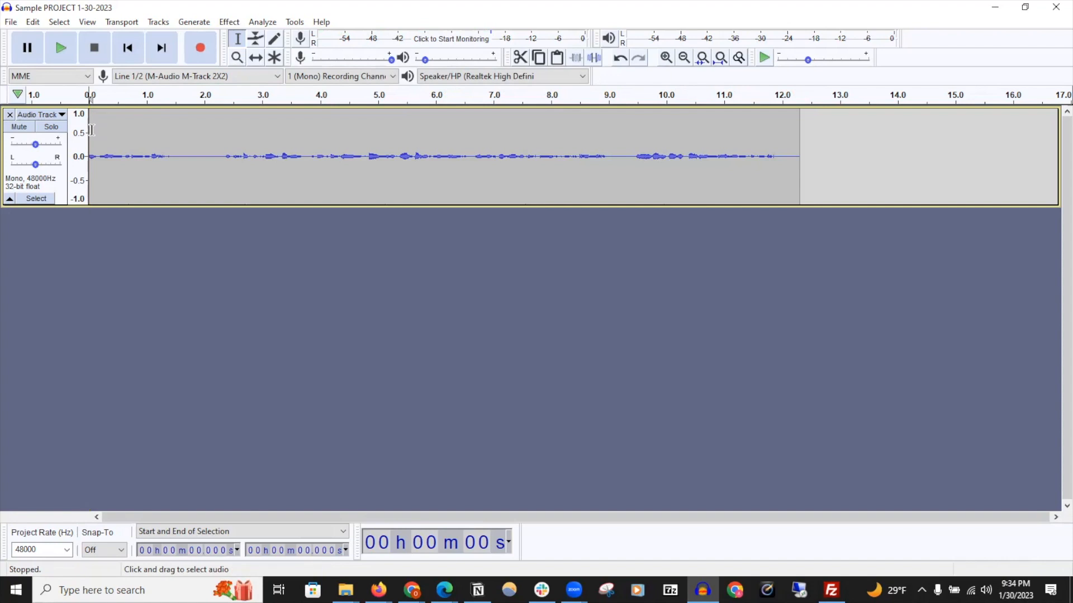
click(161, 48)
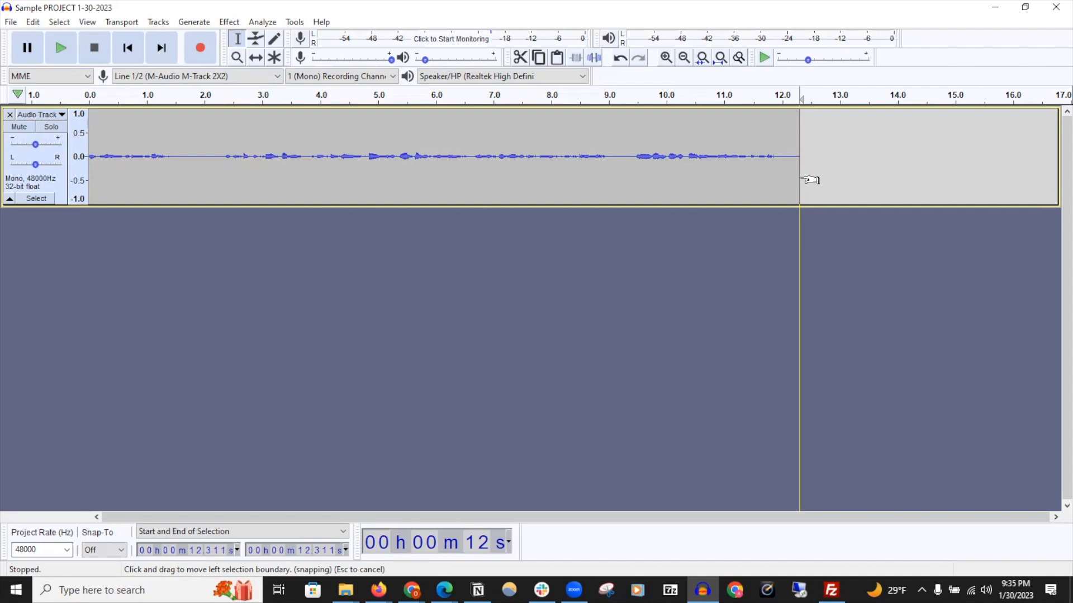
click(63, 49)
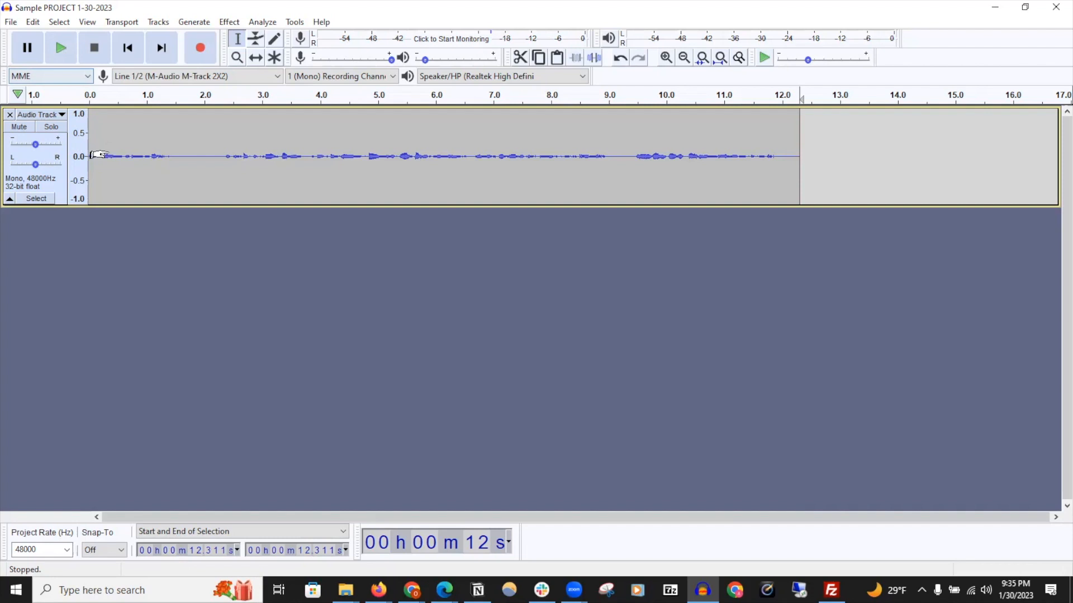
click(93, 49)
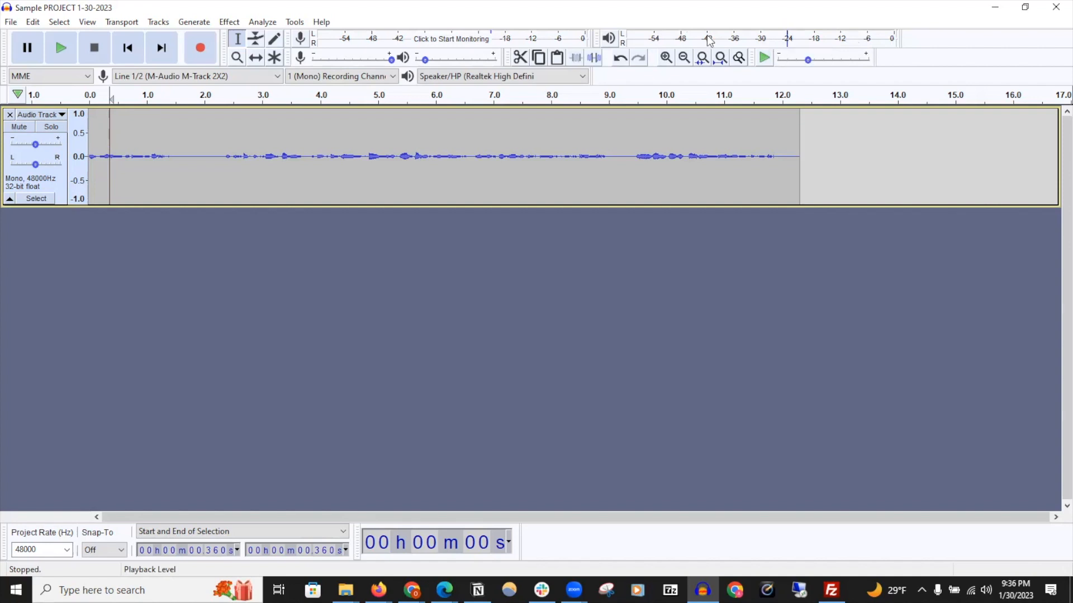
drag(430, 66, 435, 66)
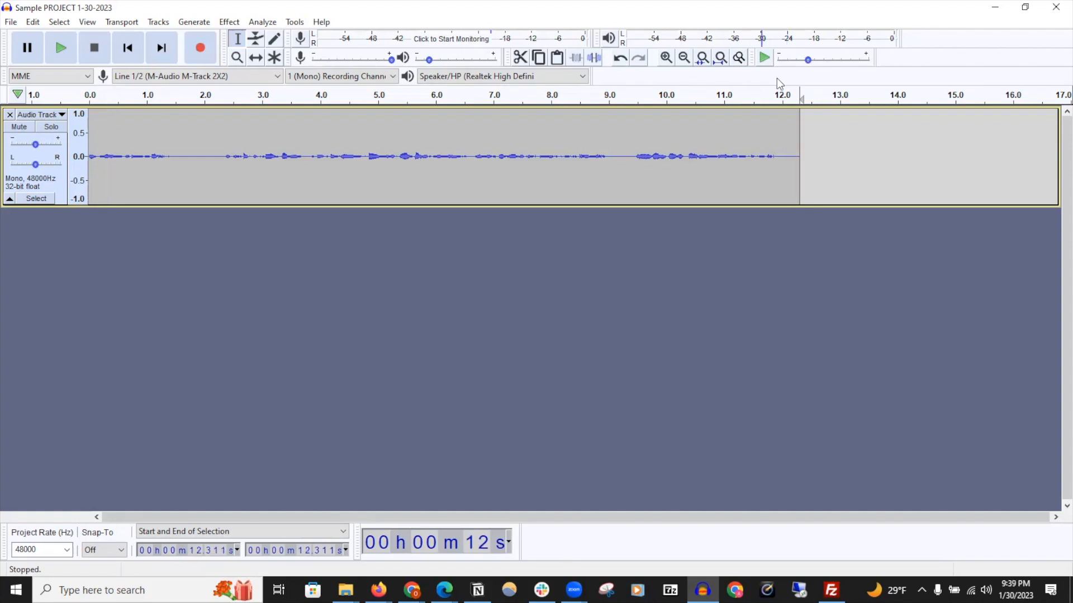
Select the stretch from about 10.4 to 11.1 seconds and play it with Play-at-Speed at a raised speed
drag(691, 144, 731, 146)
drag(808, 60, 822, 60)
click(765, 58)
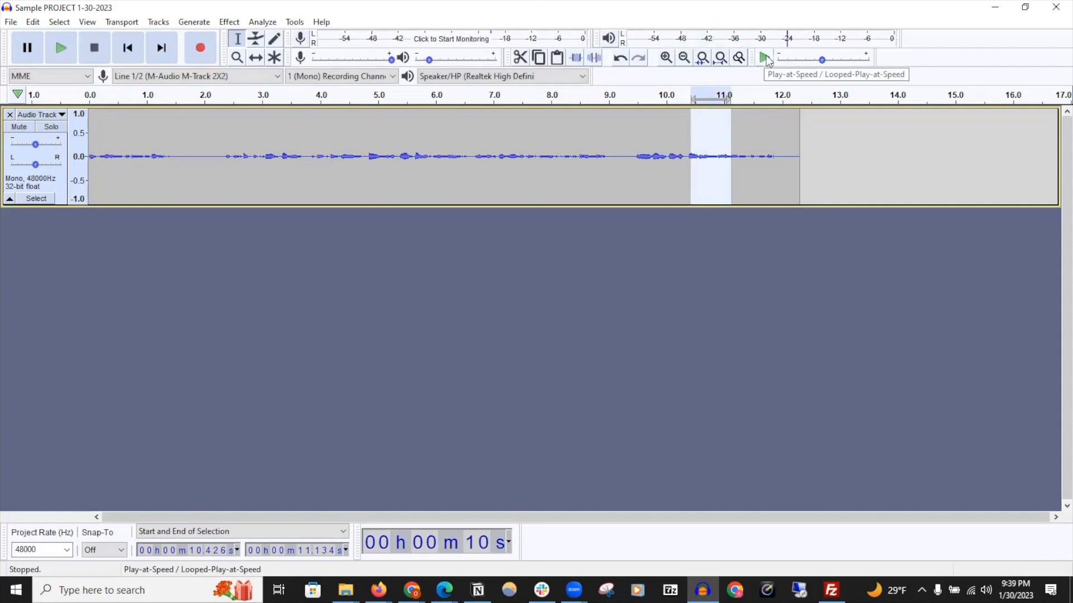
click(747, 157)
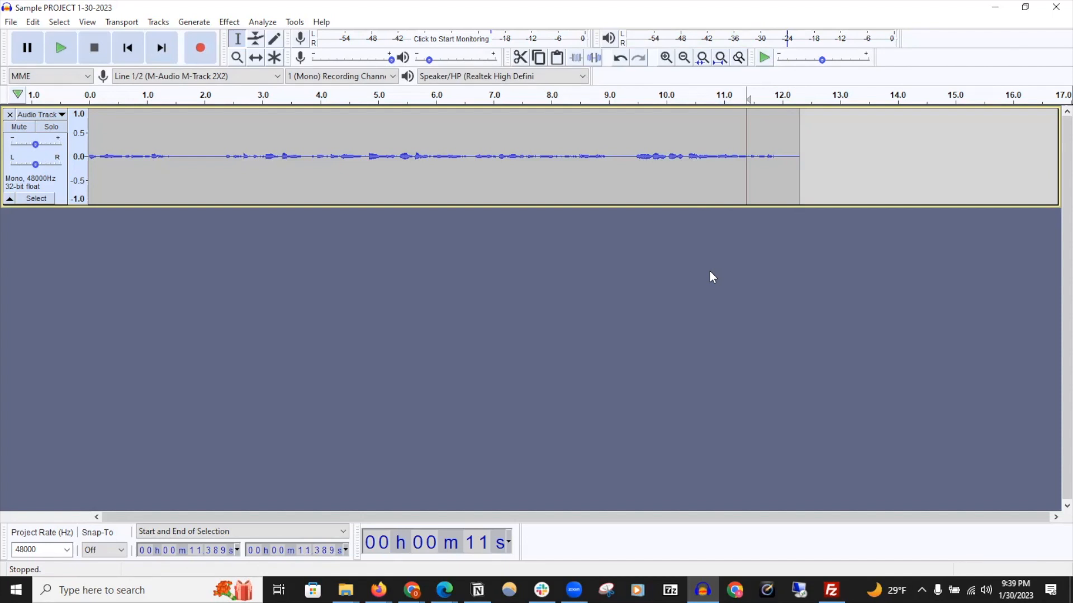
Add a new stereo track to the project
click(158, 22)
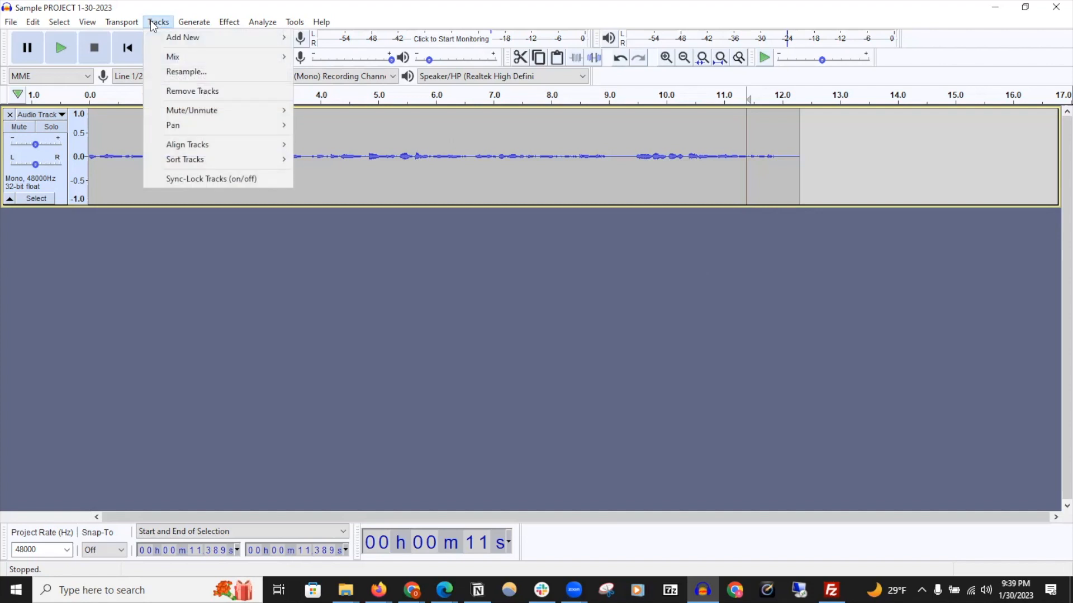
mouse_move(241, 40)
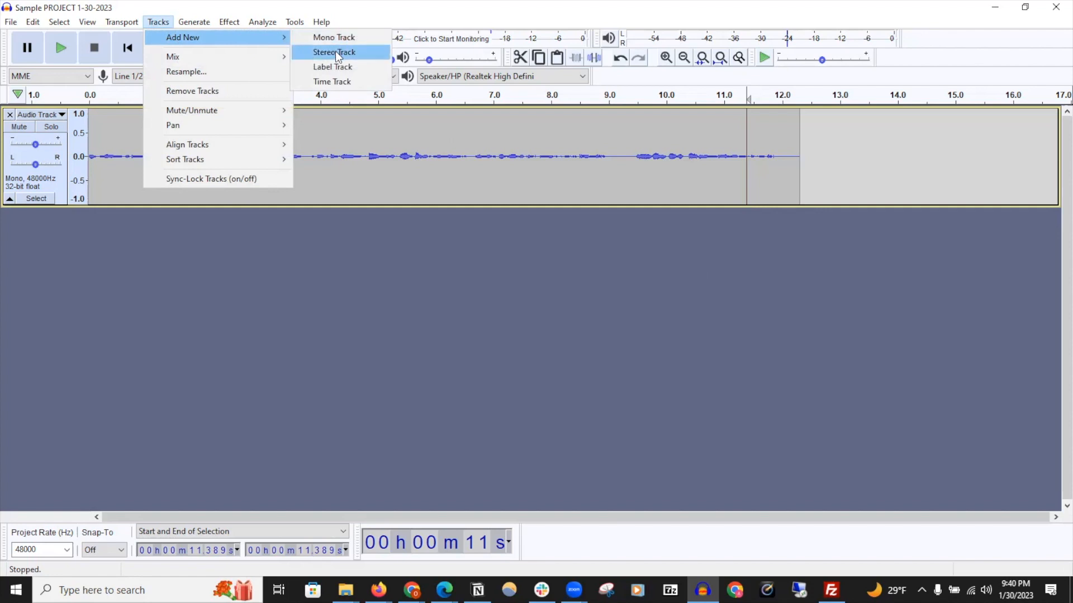
click(364, 51)
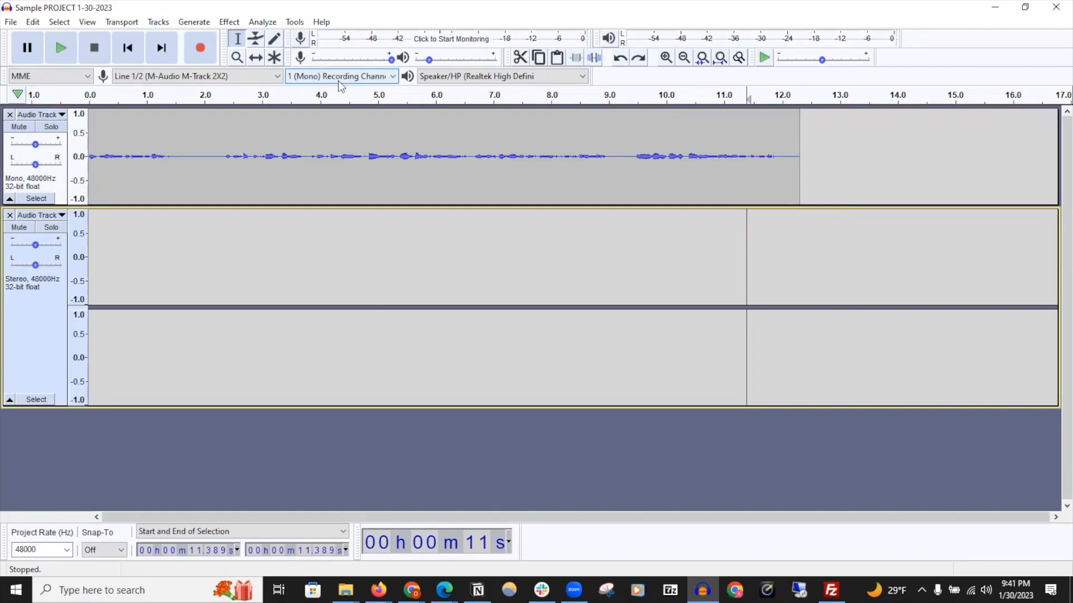
Select the stereo track and record an additional short clip, then stop recording
click(158, 261)
click(201, 48)
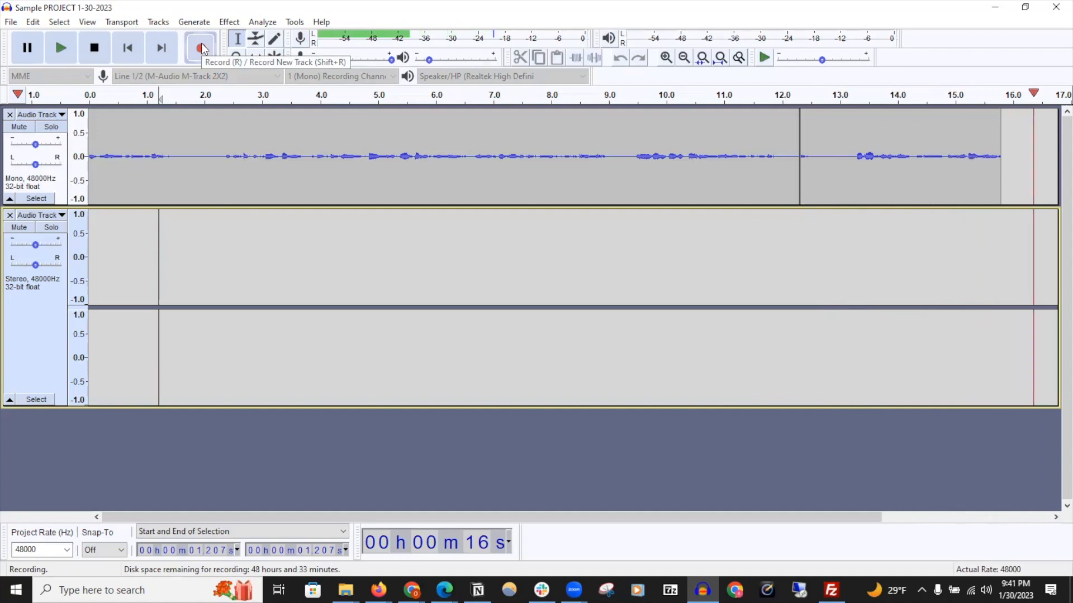
click(103, 52)
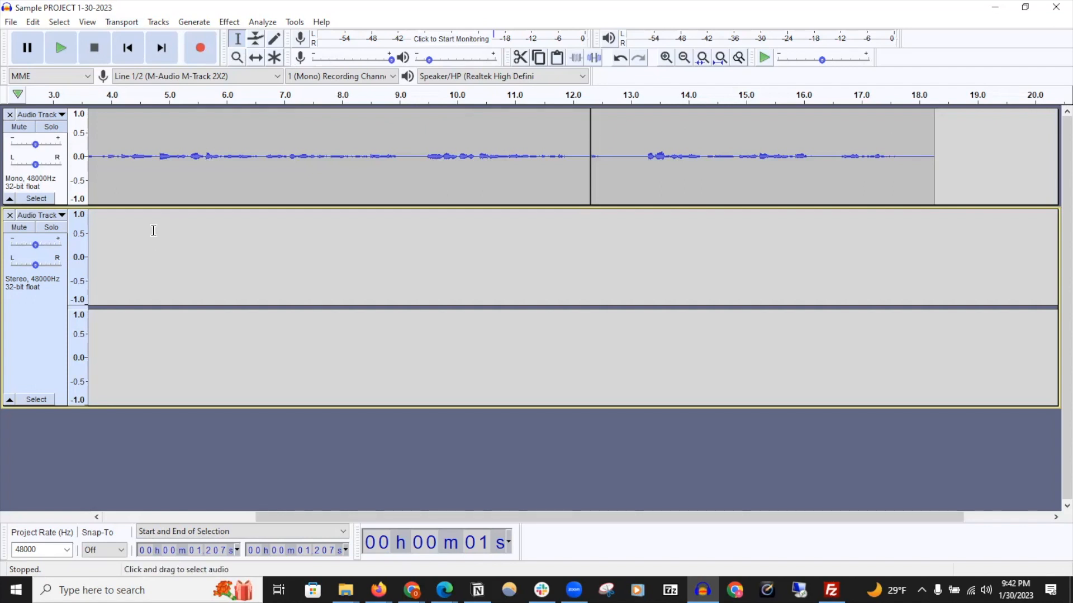
Select stretches of the recording, such as about 6.3 to 9.9 seconds and 11.1 to 14.7 seconds
click(160, 156)
click(416, 156)
click(823, 157)
drag(245, 149, 453, 150)
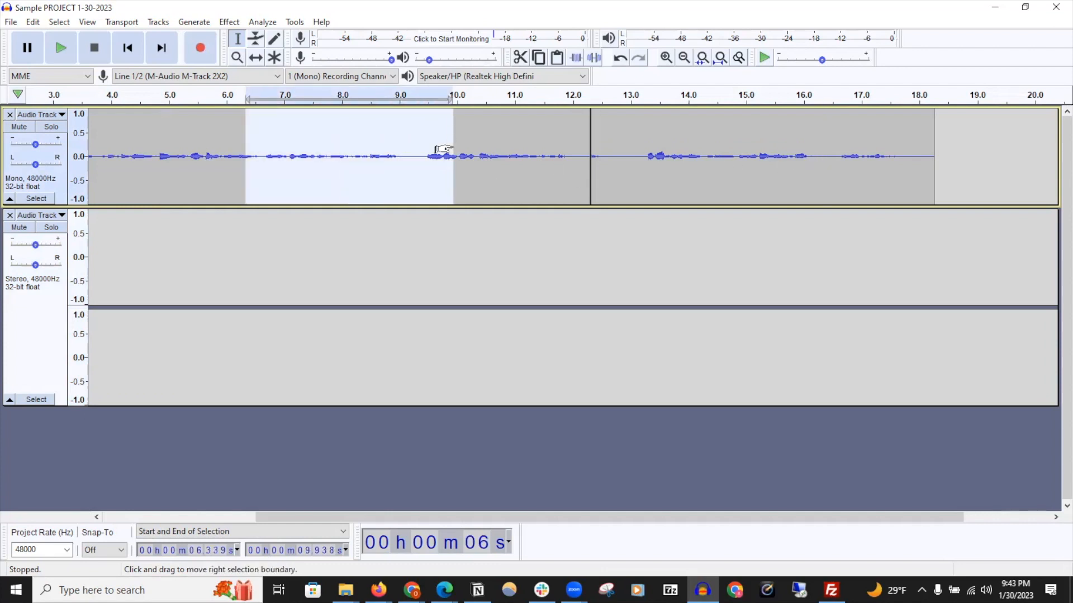
click(524, 154)
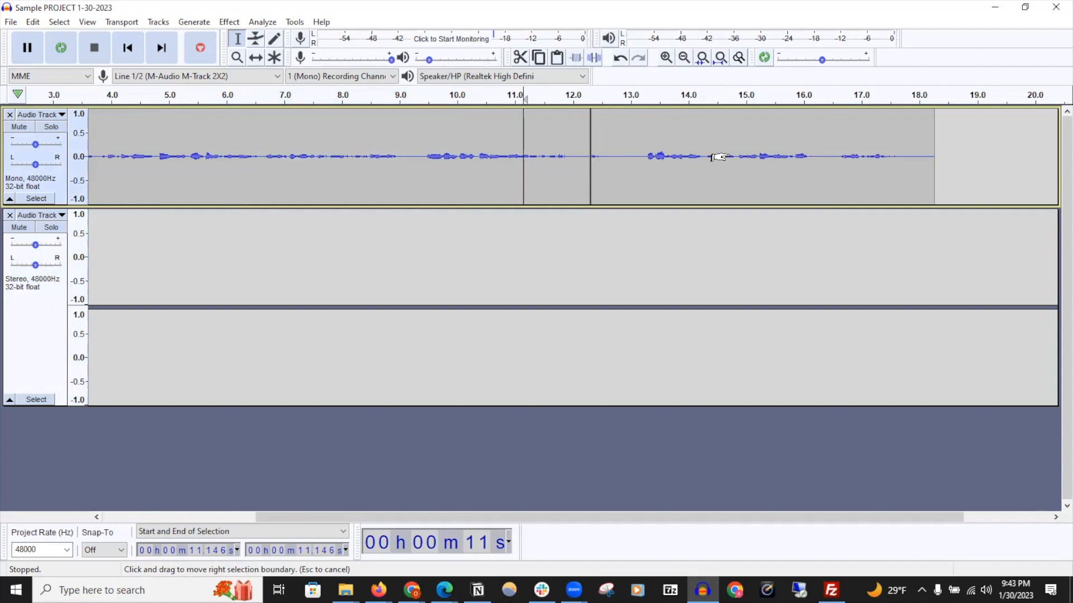
drag(719, 157, 719, 157)
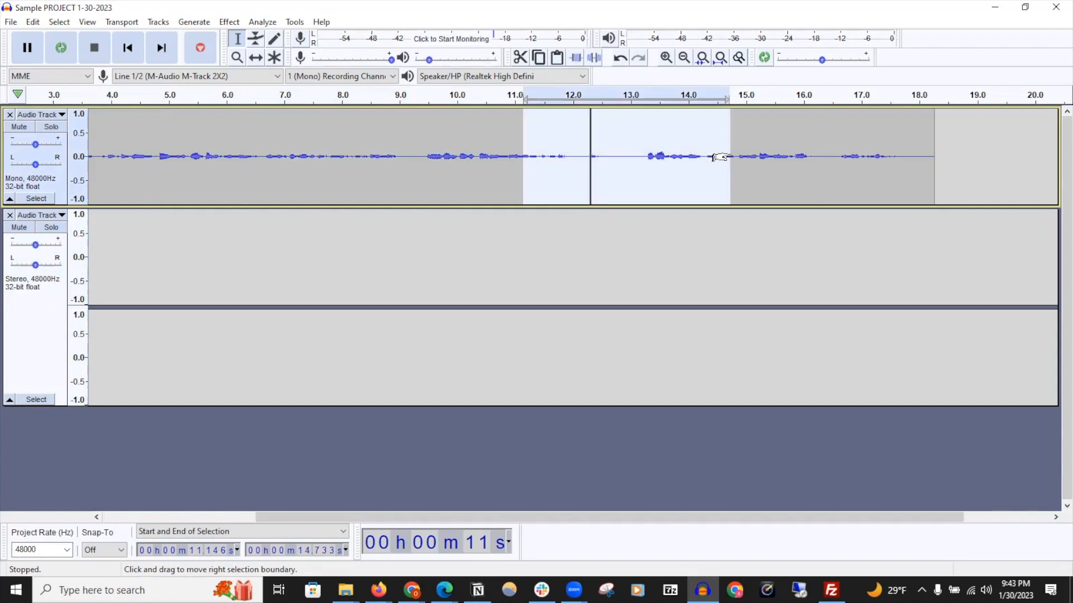
Select about 5.4 to 6.1 seconds, loop-play that stretch and stop playback
drag(330, 153, 377, 153)
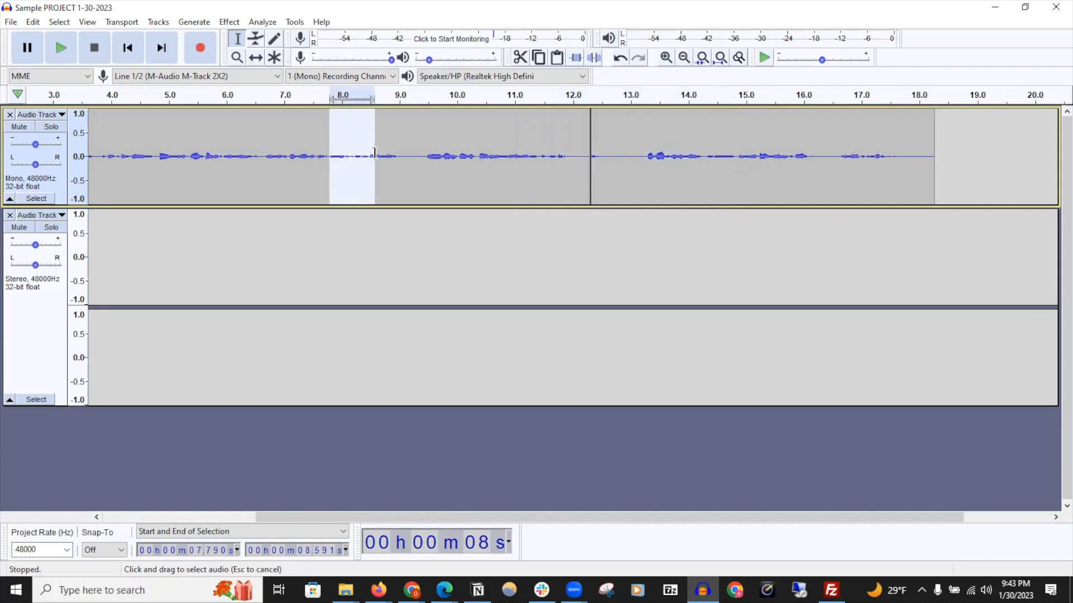
click(67, 54)
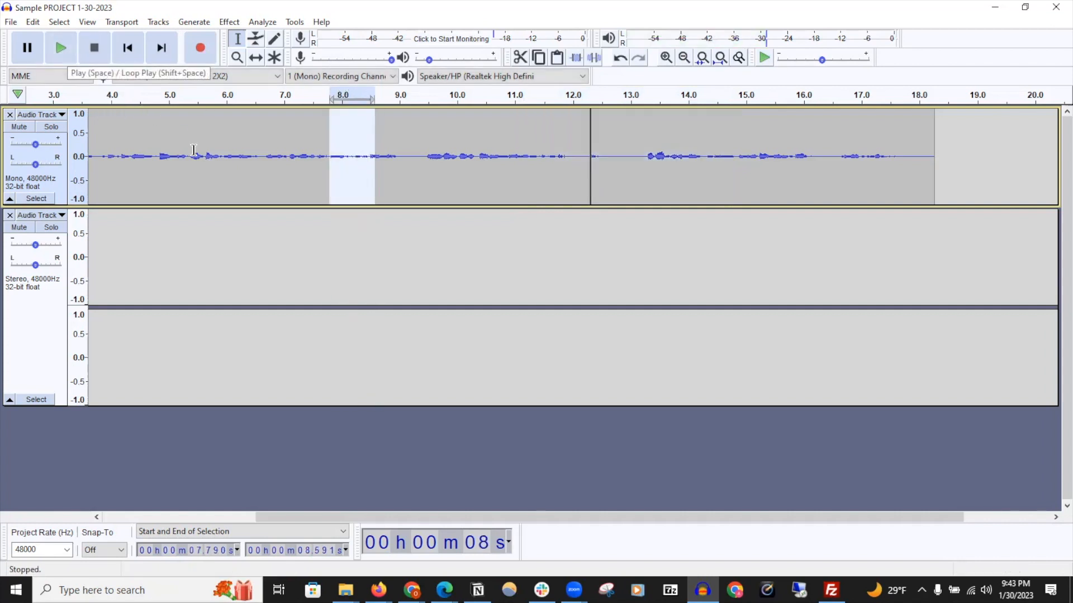
drag(193, 150, 229, 165)
key(shift)
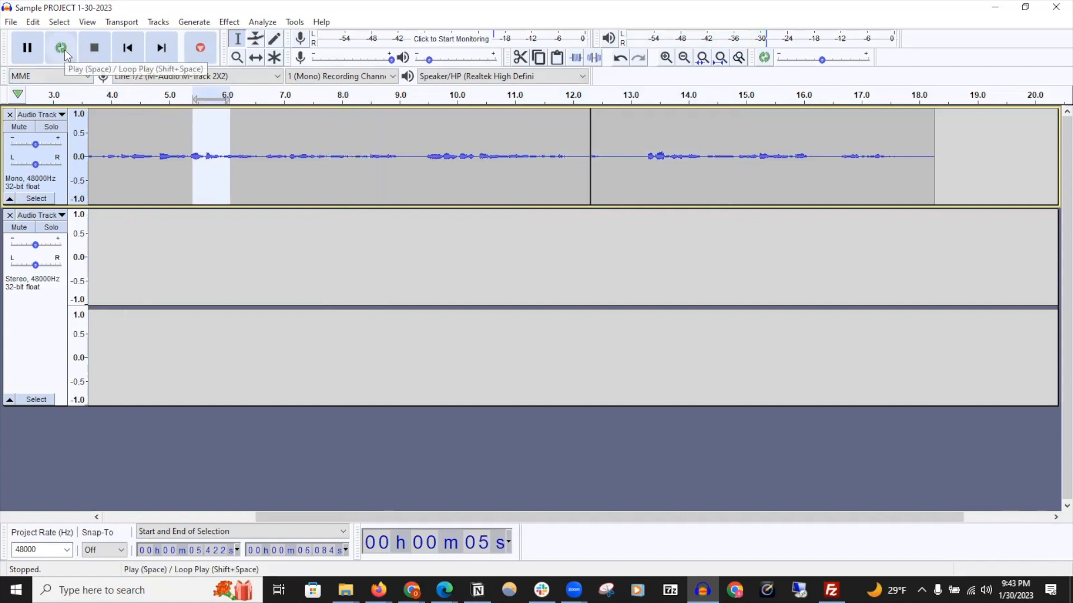
shift+click(64, 50)
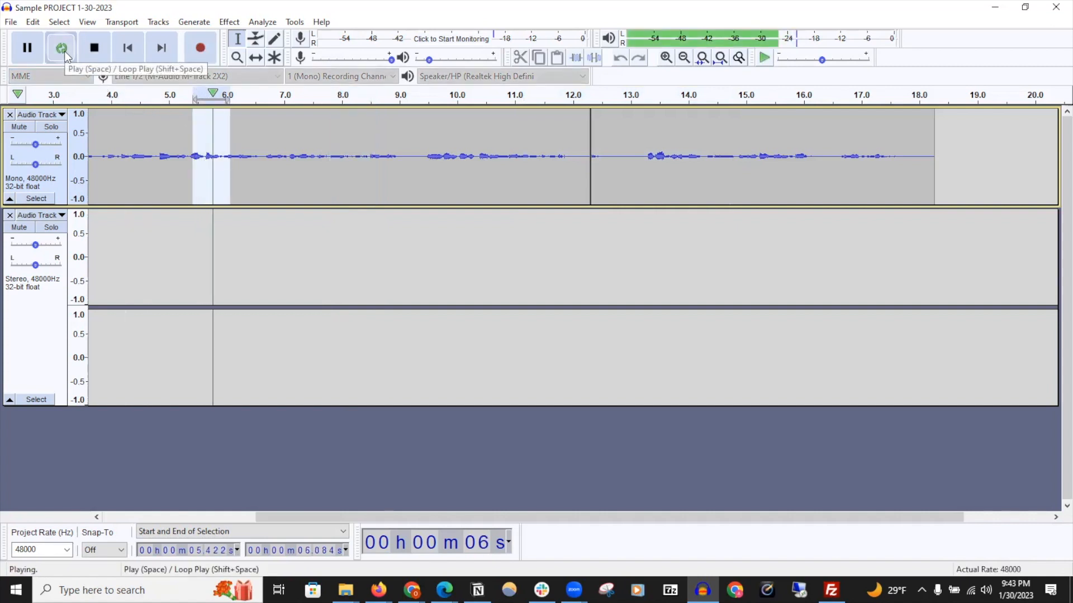
click(95, 49)
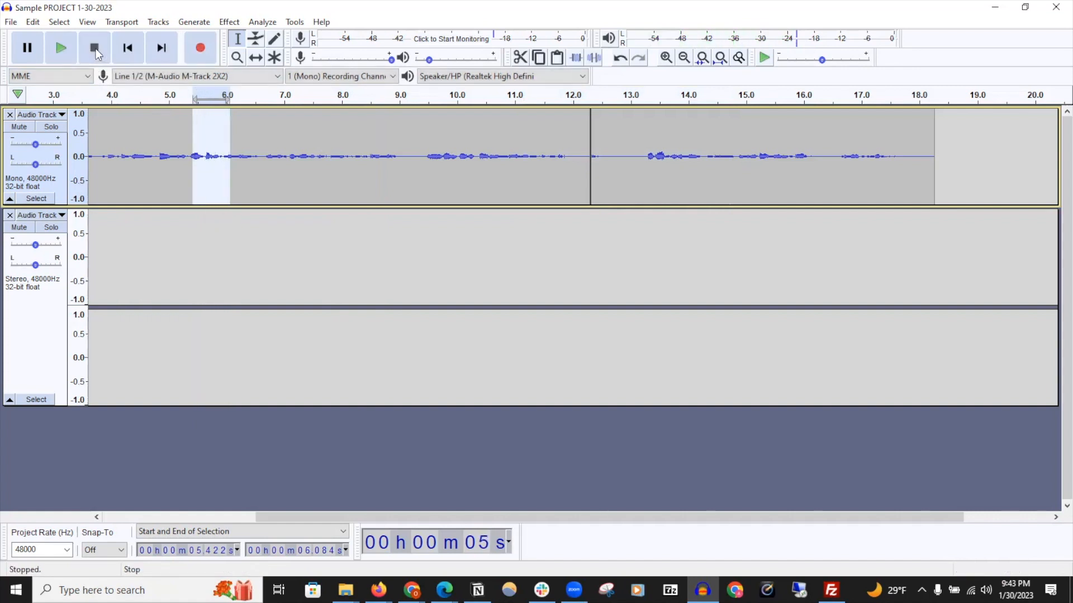
Try shaping a volume dip with the Envelope tool between about 15 and 17.5 seconds, then undo all the envelope edits
click(261, 43)
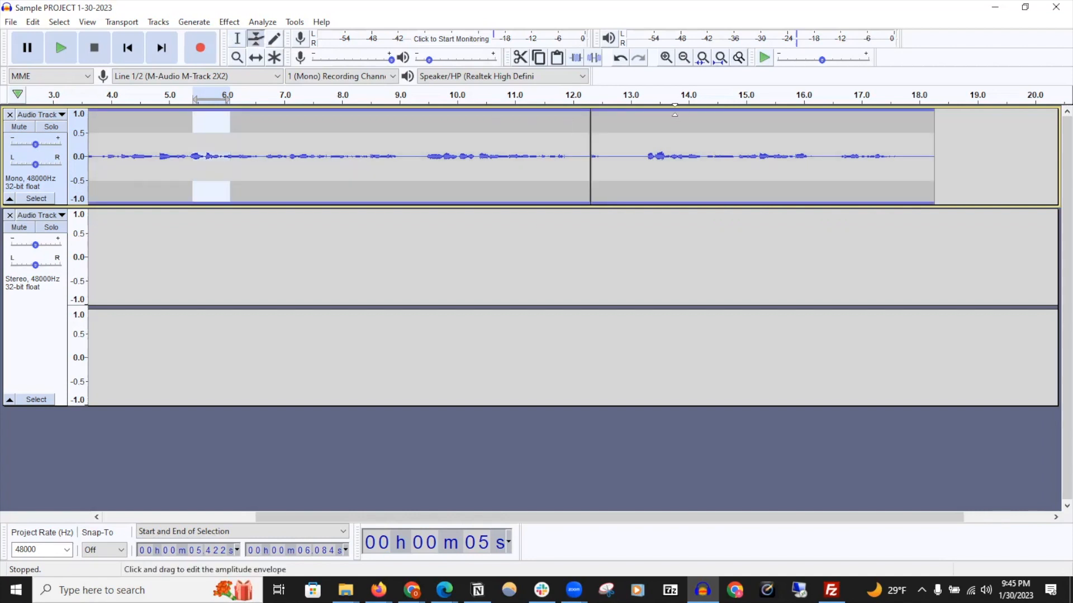
click(679, 110)
click(882, 113)
drag(883, 110, 883, 106)
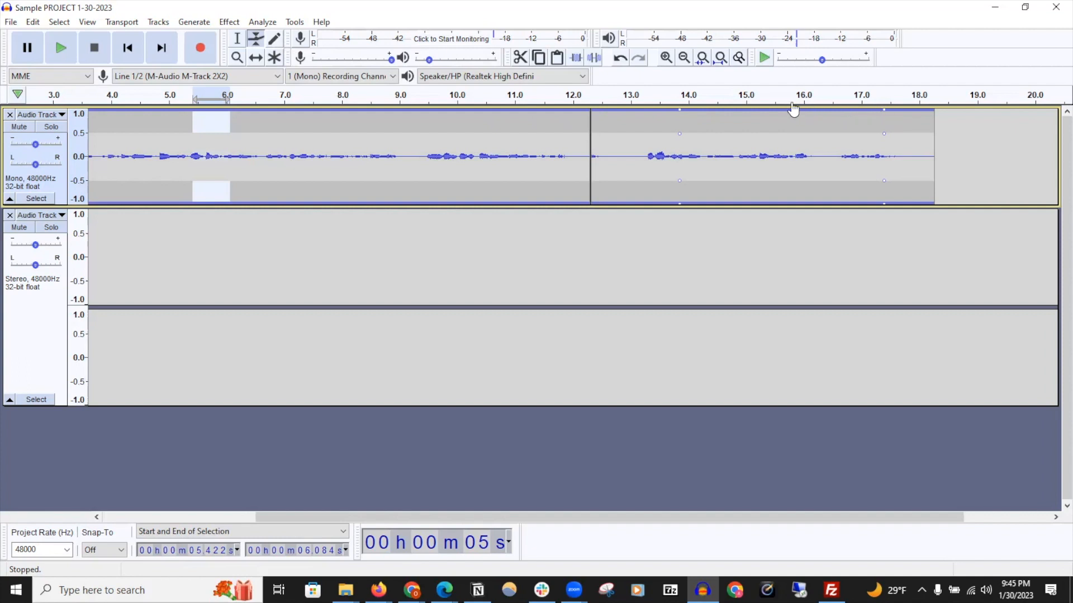
drag(788, 115, 789, 139)
mouse_move(732, 129)
mouse_down()
mouse_move(723, 119)
mouse_move(735, 110)
mouse_up()
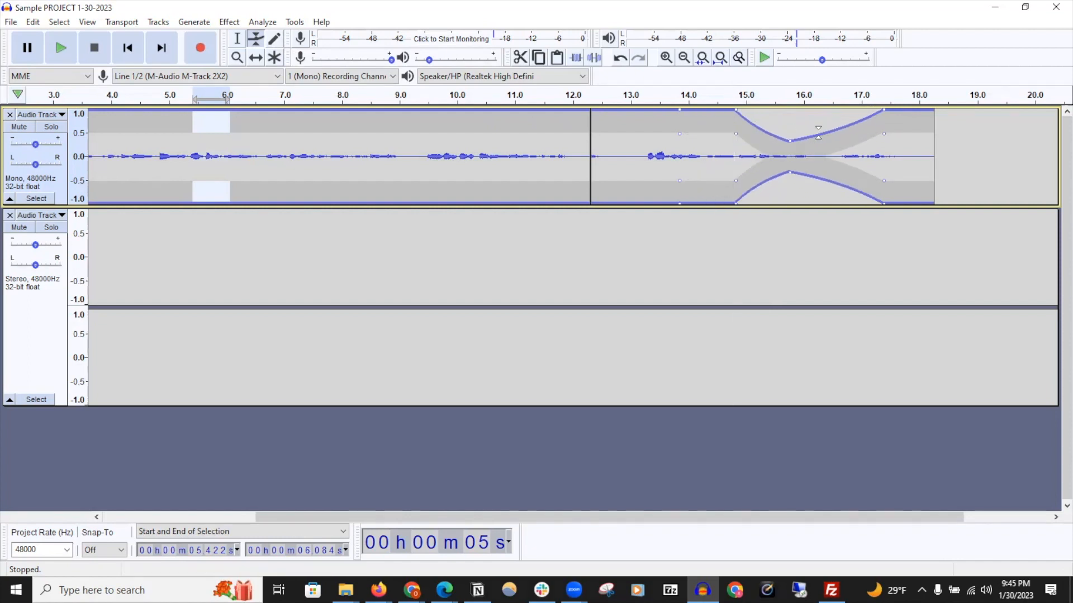
drag(818, 133, 832, 144)
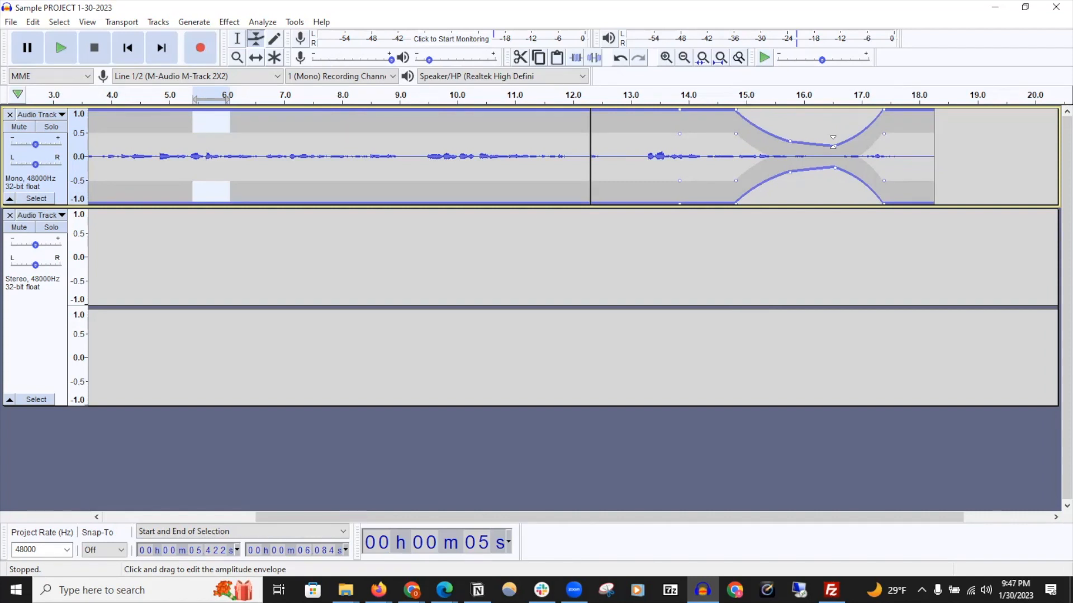
key(ctrl+z)
key(ctrl+z)
key(ctrl+z)
key(ctrl+z)
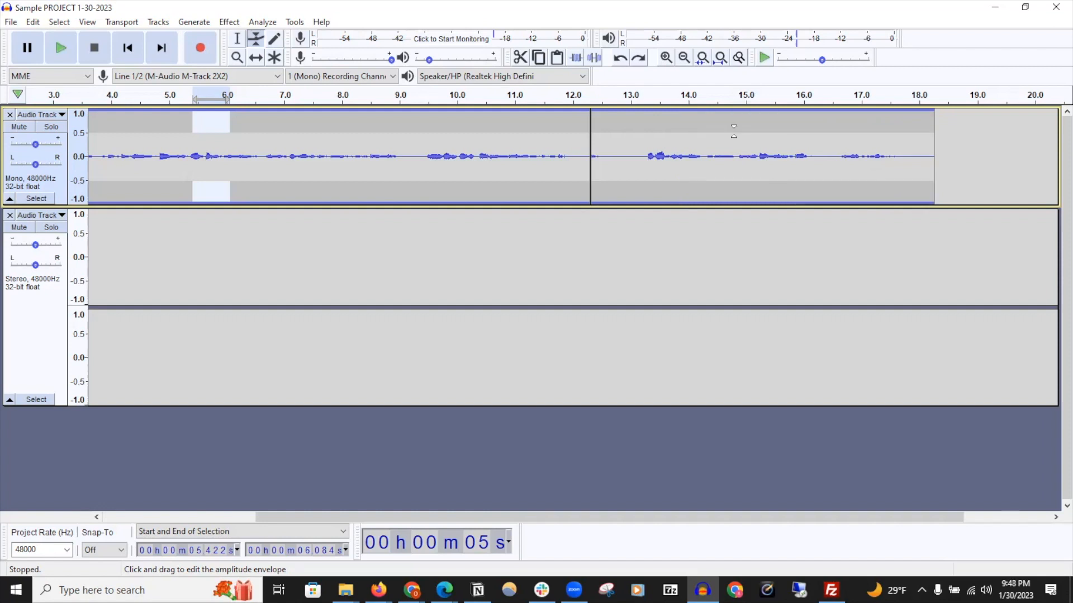
Switch to the Zoom tool and zoom in on the recording around 8.4 seconds
click(277, 42)
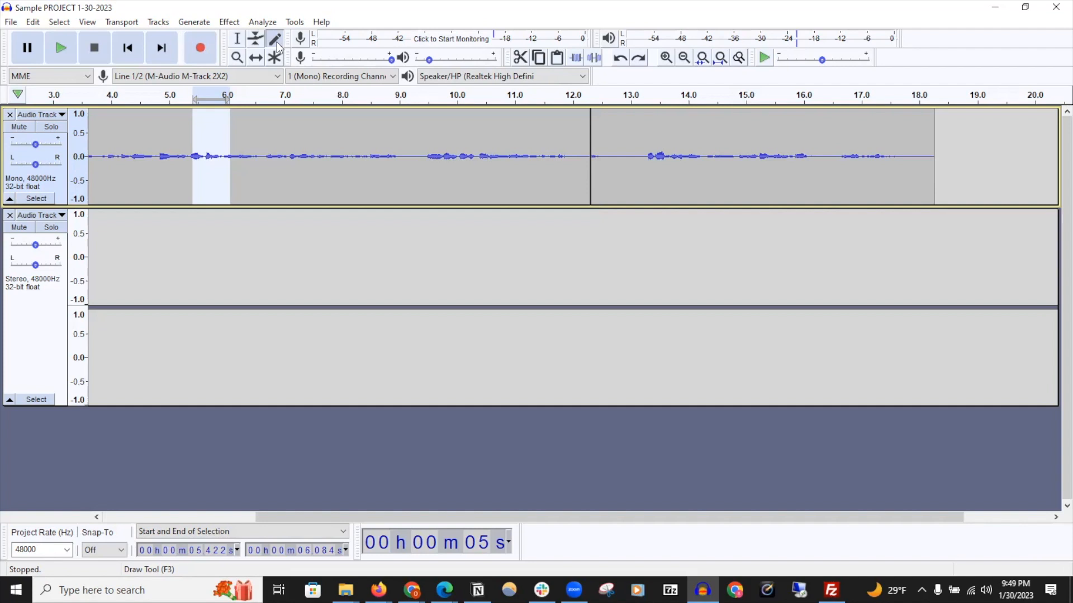
click(237, 58)
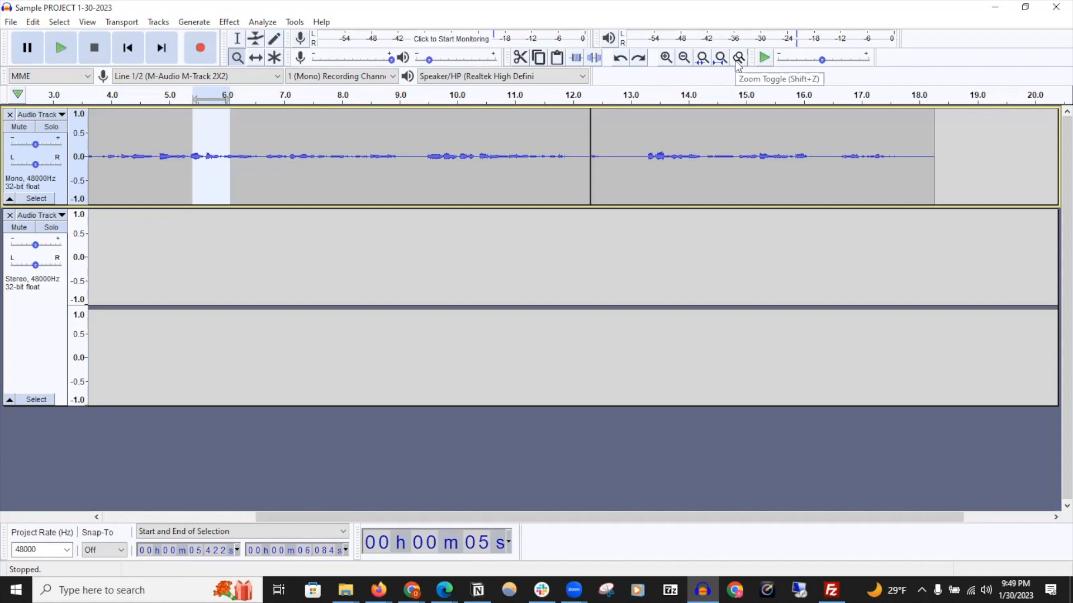
click(236, 58)
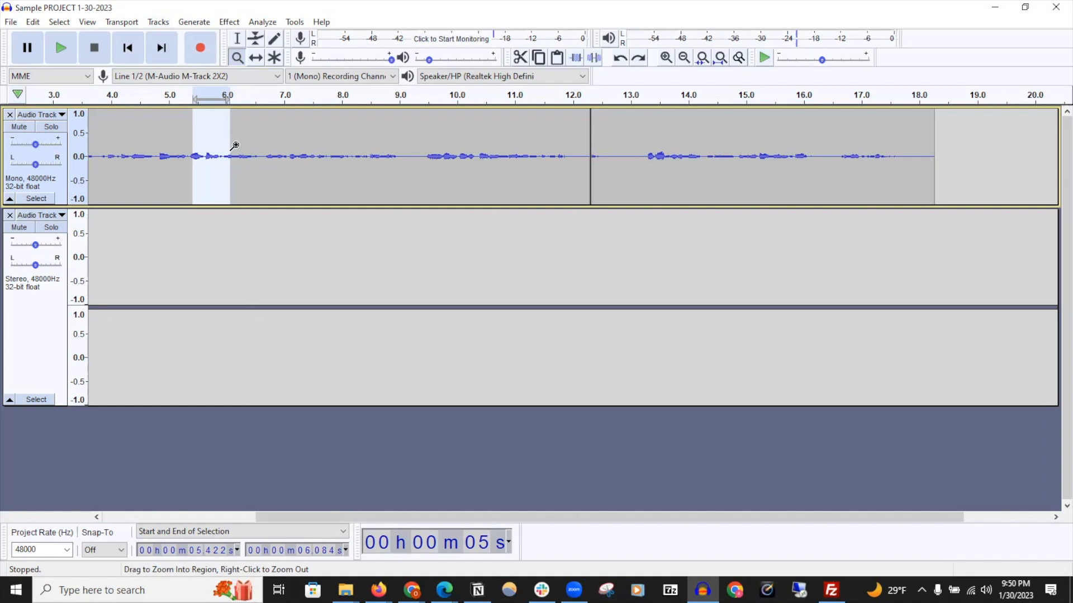
click(359, 155)
click(359, 155)
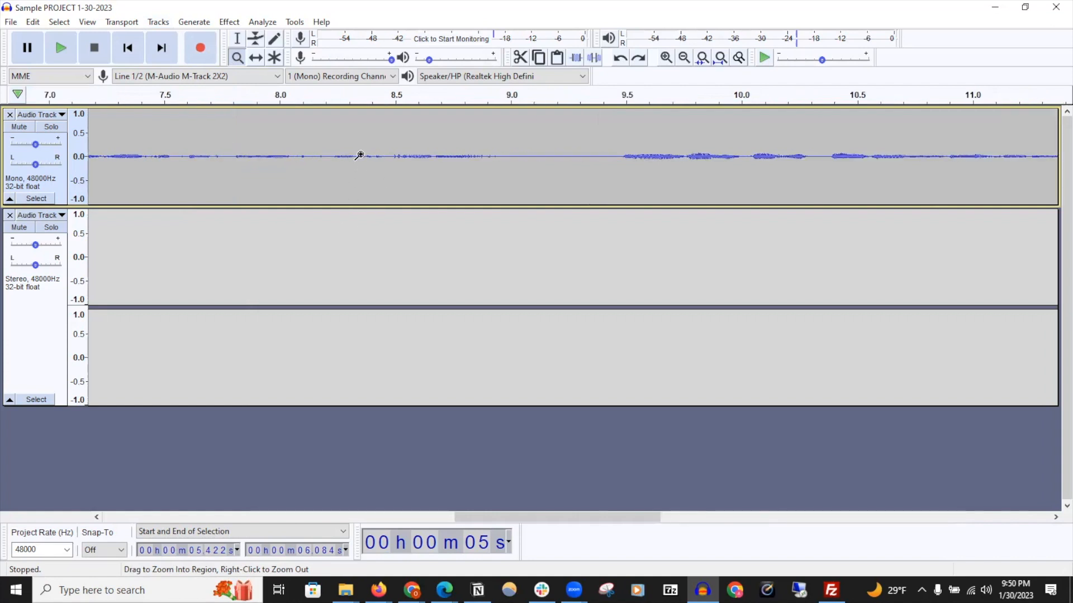
click(359, 155)
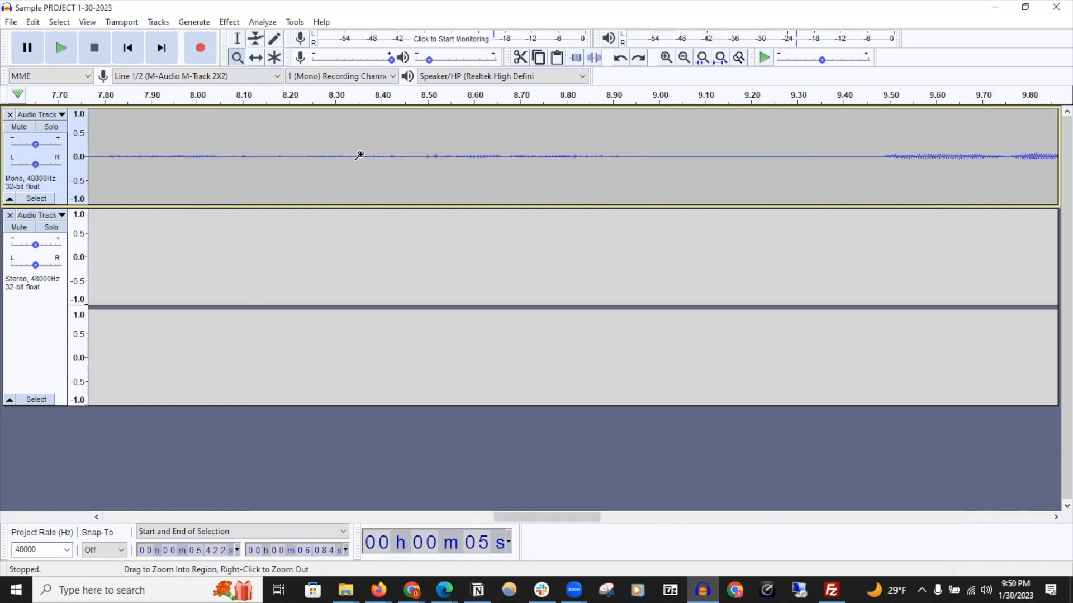
Zoom back out, zoom into the region from about 14.2 to 17.5 seconds, and make the first track taller
right_click(359, 155)
right_click(360, 155)
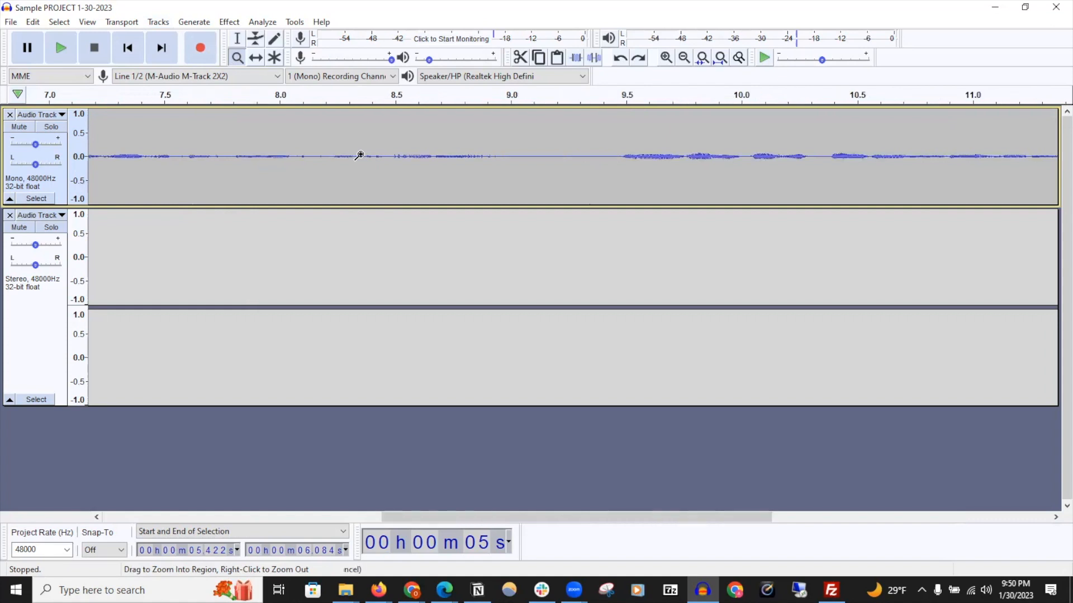
right_click(359, 155)
right_click(359, 155)
right_click(359, 155)
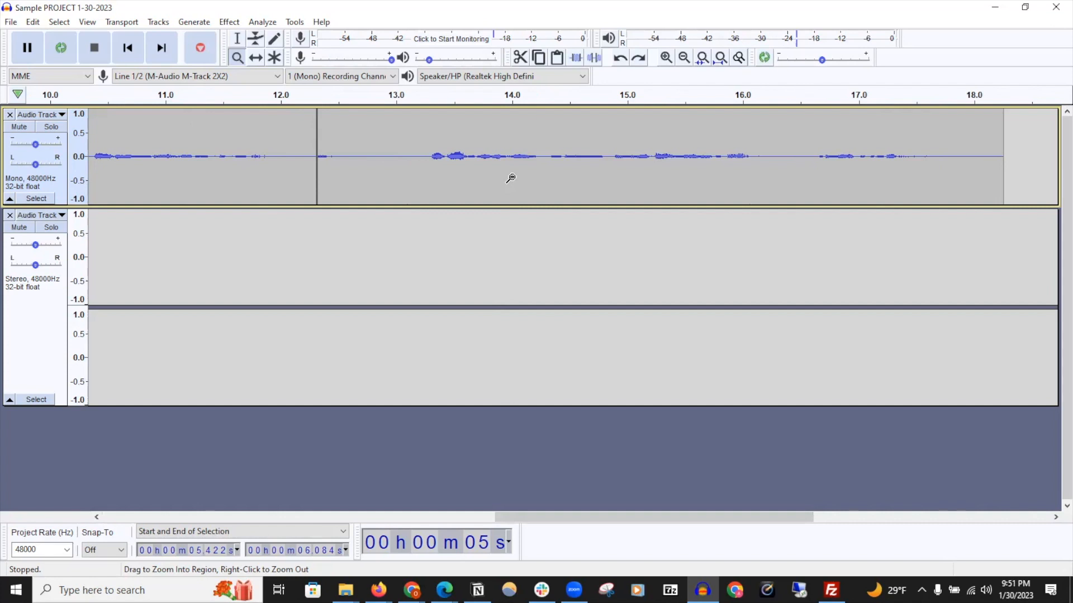
right_click(510, 177)
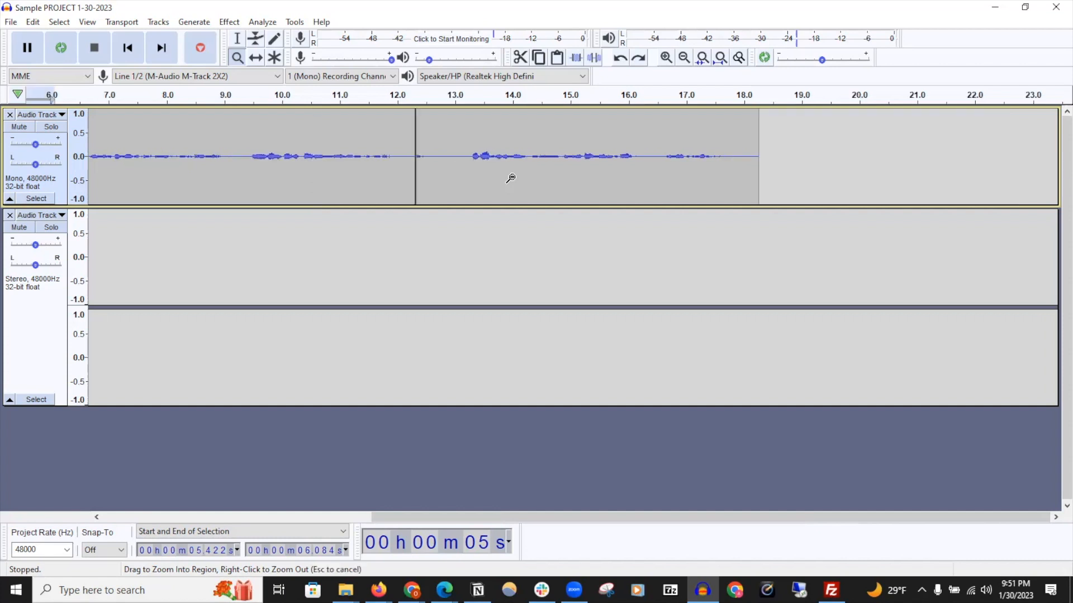
right_click(510, 178)
click(511, 178)
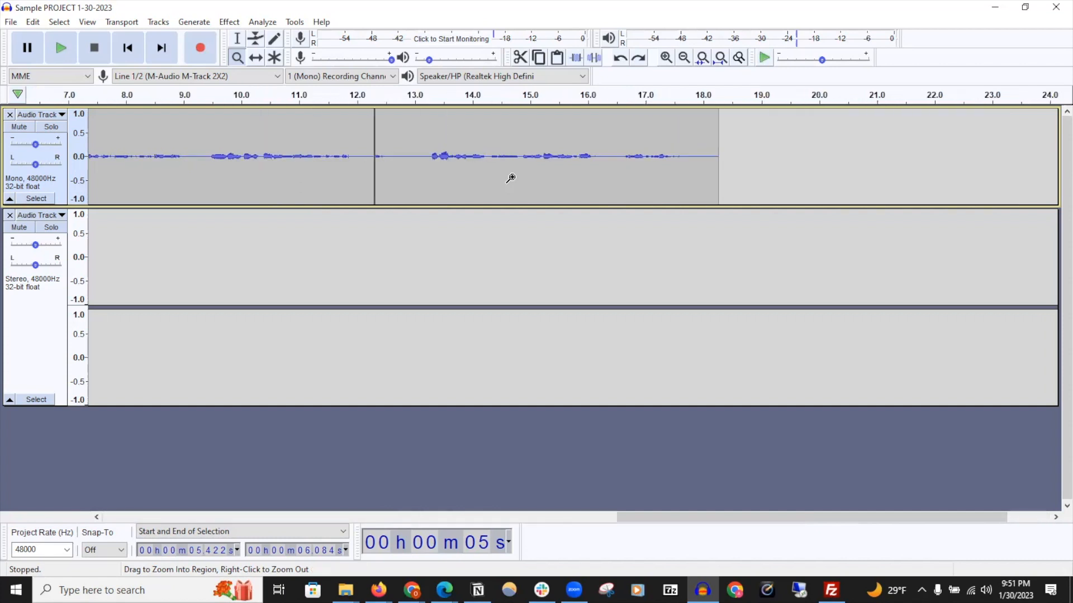
click(510, 178)
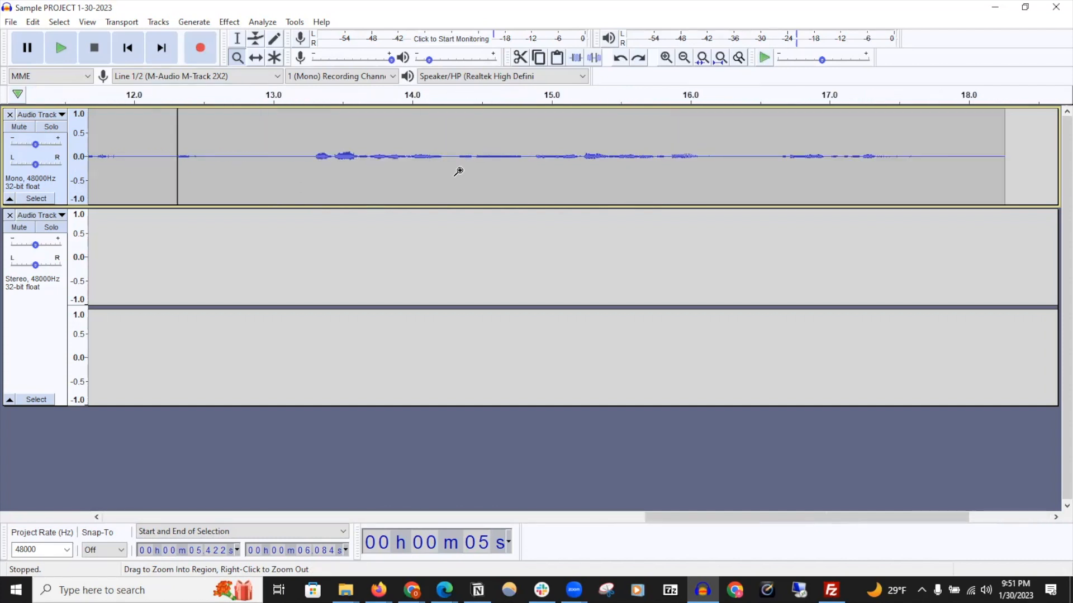
drag(462, 168, 902, 154)
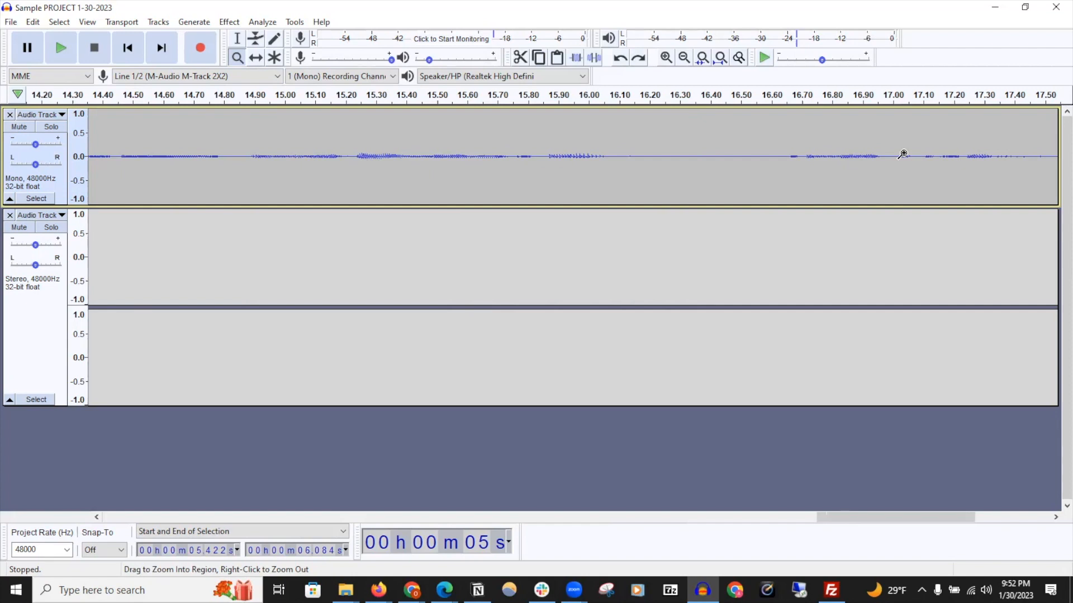
drag(629, 207, 584, 272)
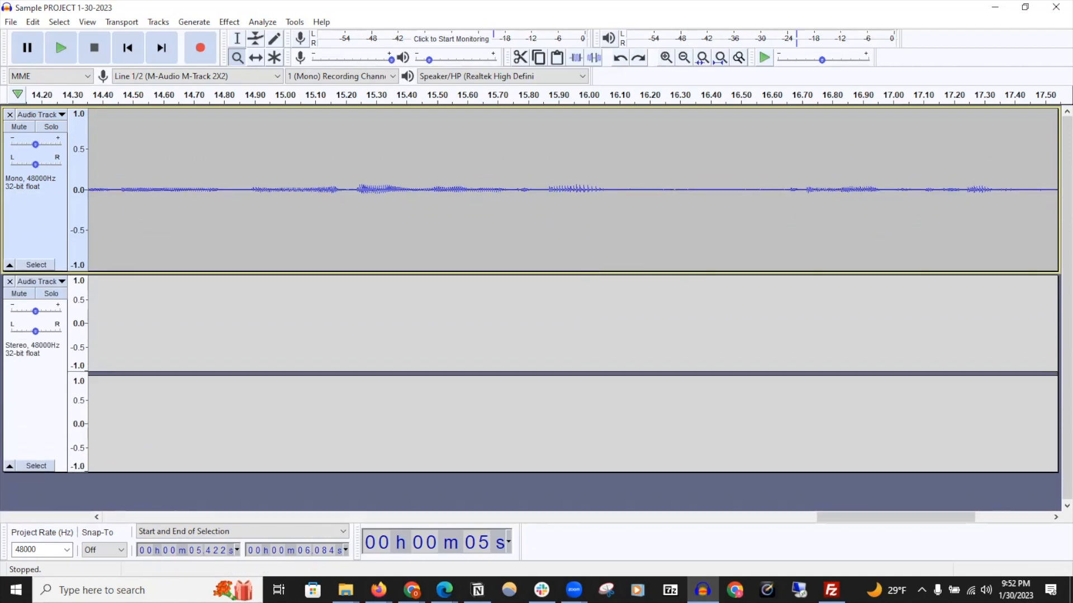
With the Time Shift tool, zoom out and slide the second clip later to start around 32 seconds
click(256, 58)
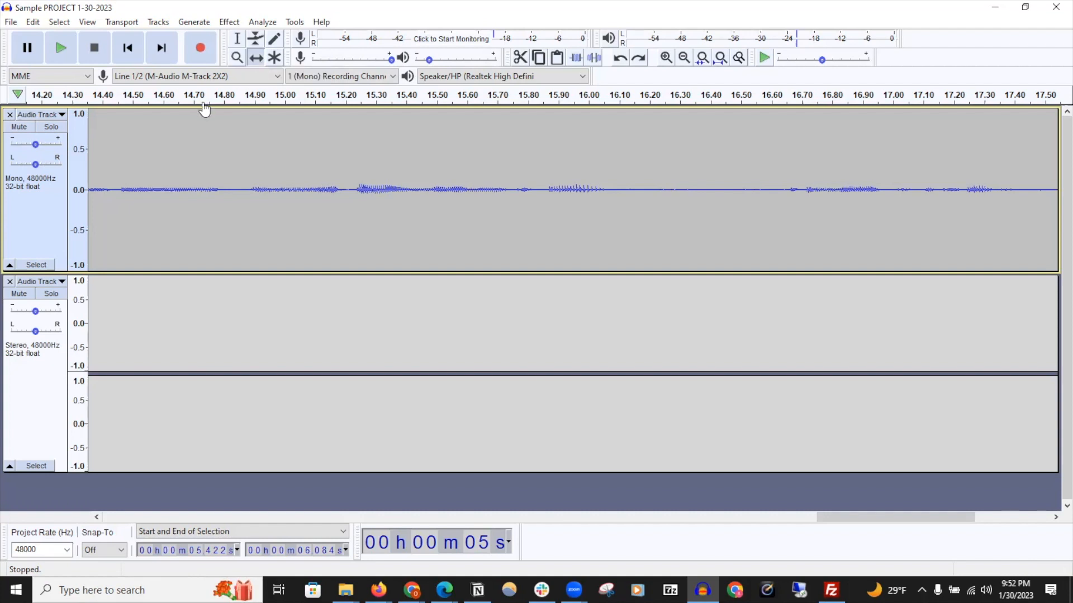
click(682, 58)
click(683, 58)
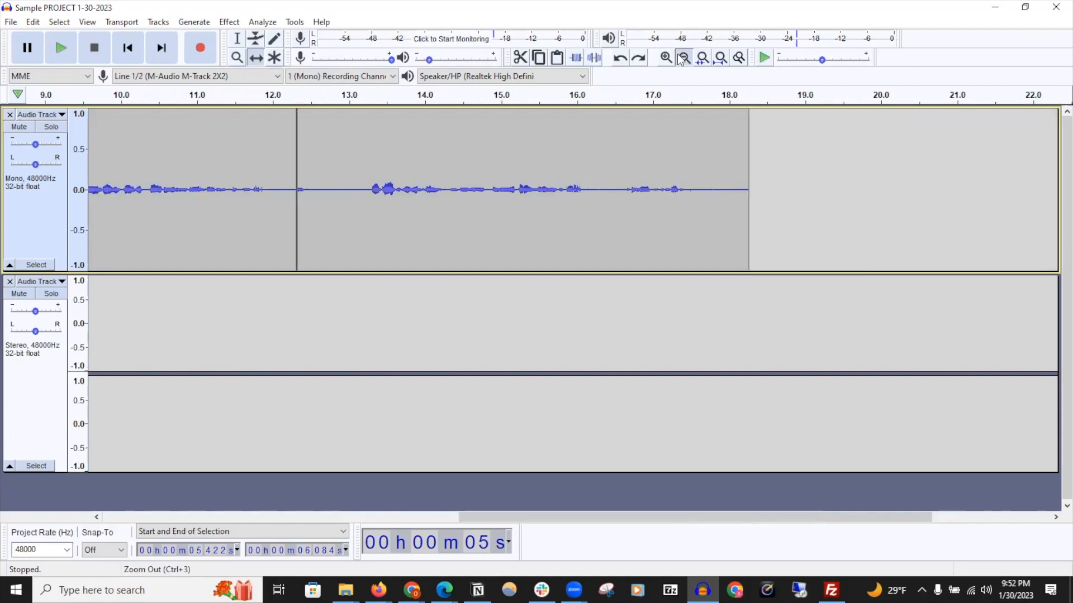
click(682, 58)
click(682, 59)
drag(347, 210, 724, 207)
Add a new mono track to the project
click(158, 22)
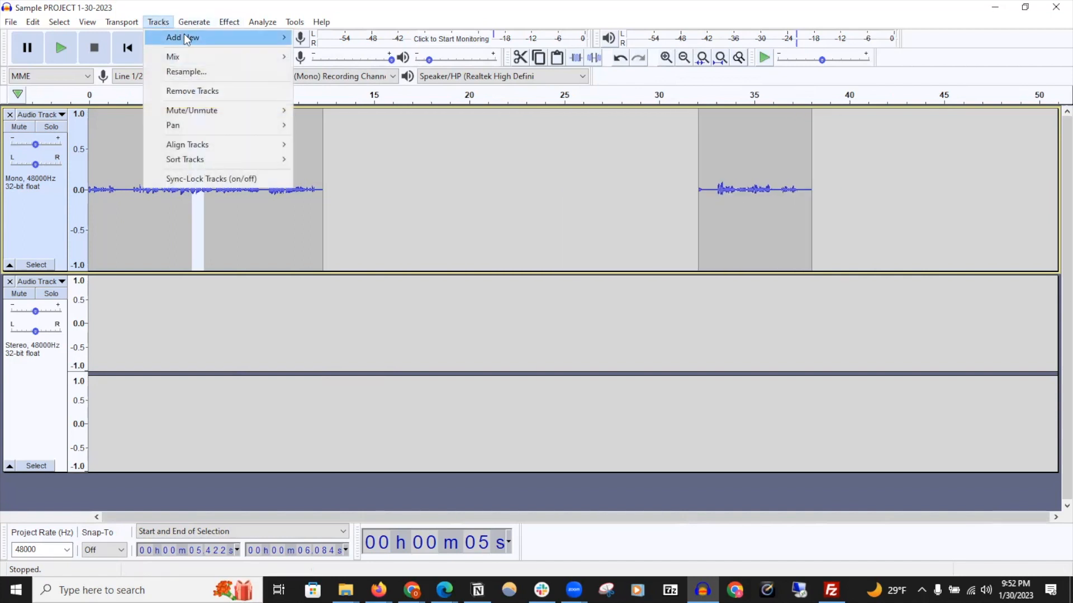
mouse_move(188, 38)
click(340, 37)
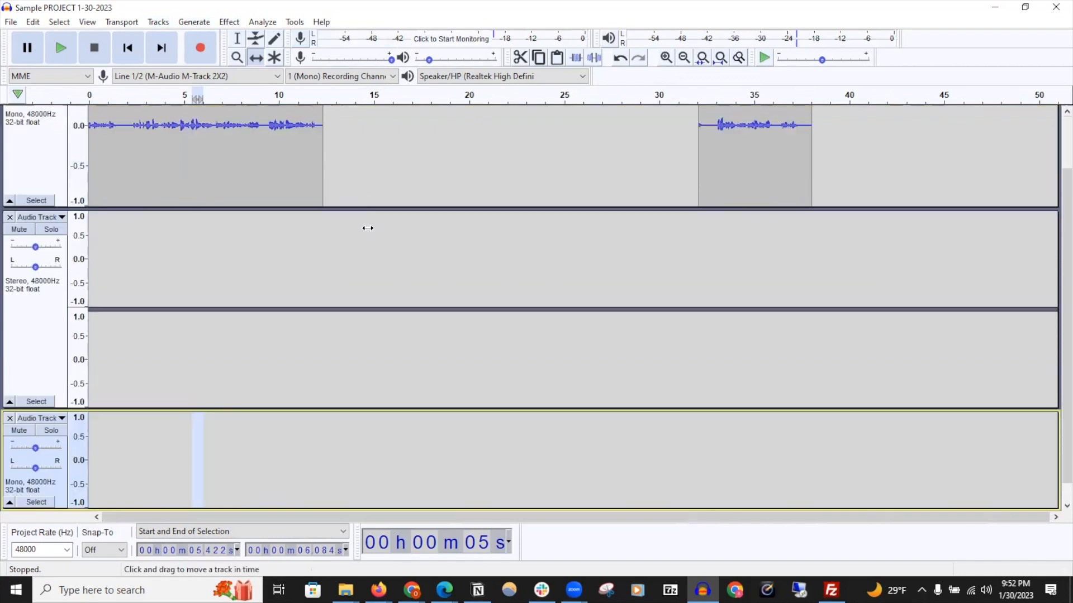
Shrink the stereo track's height and slide the second clip back to start around 25.5 seconds
drag(180, 409, 197, 335)
drag(335, 273, 341, 212)
drag(806, 175, 538, 181)
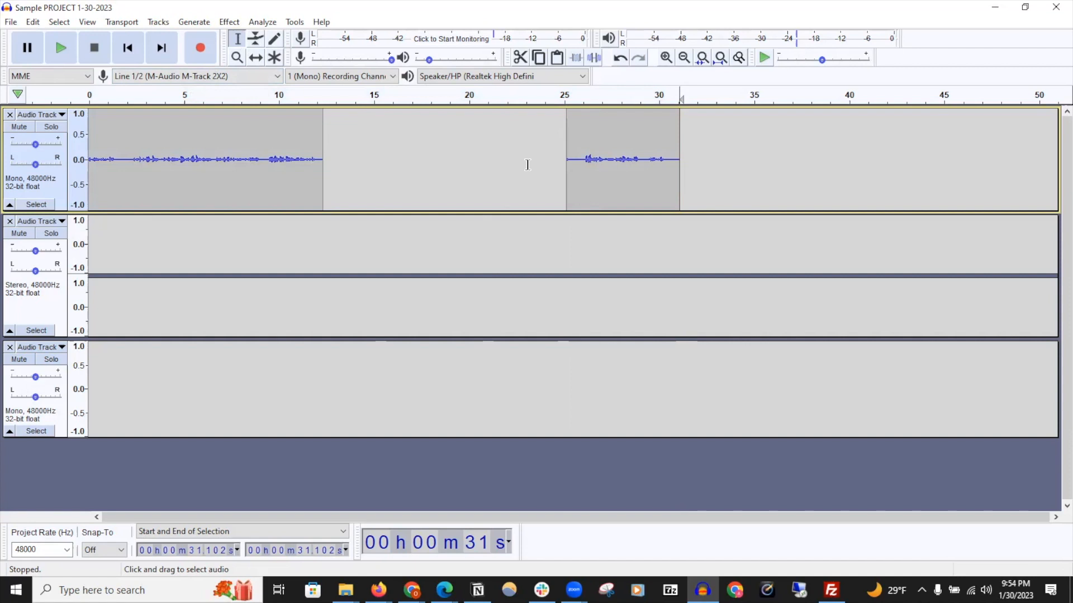
Select the whole first track and duplicate it
click(37, 204)
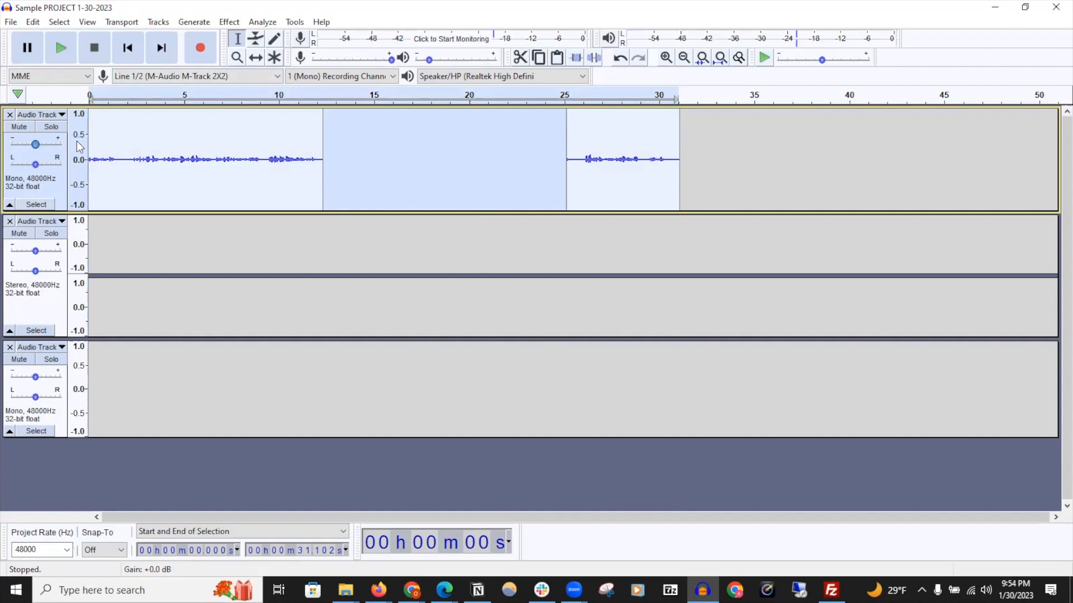
click(32, 22)
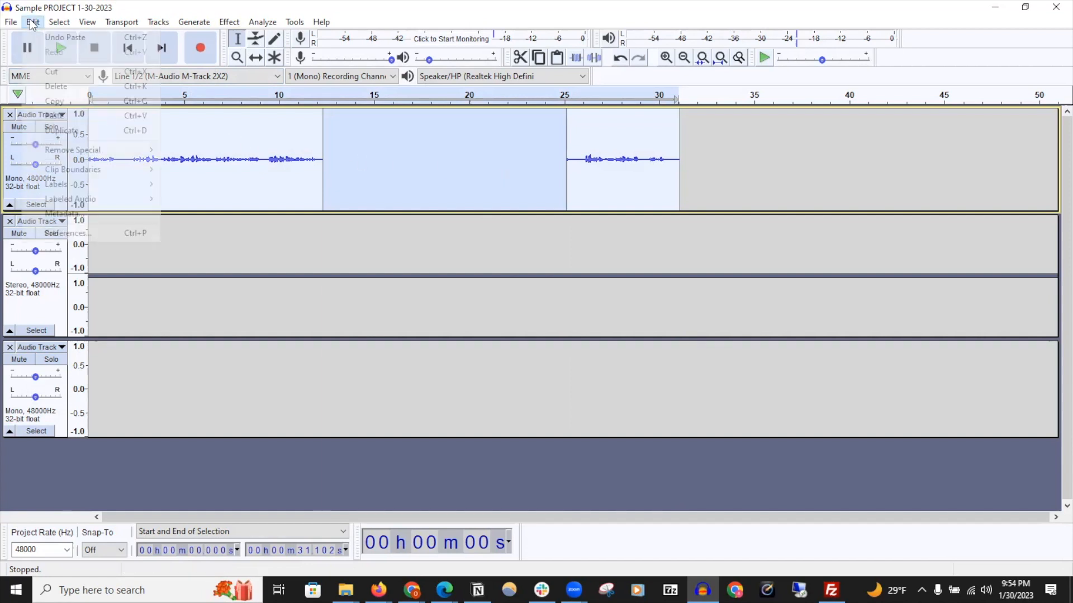
click(62, 131)
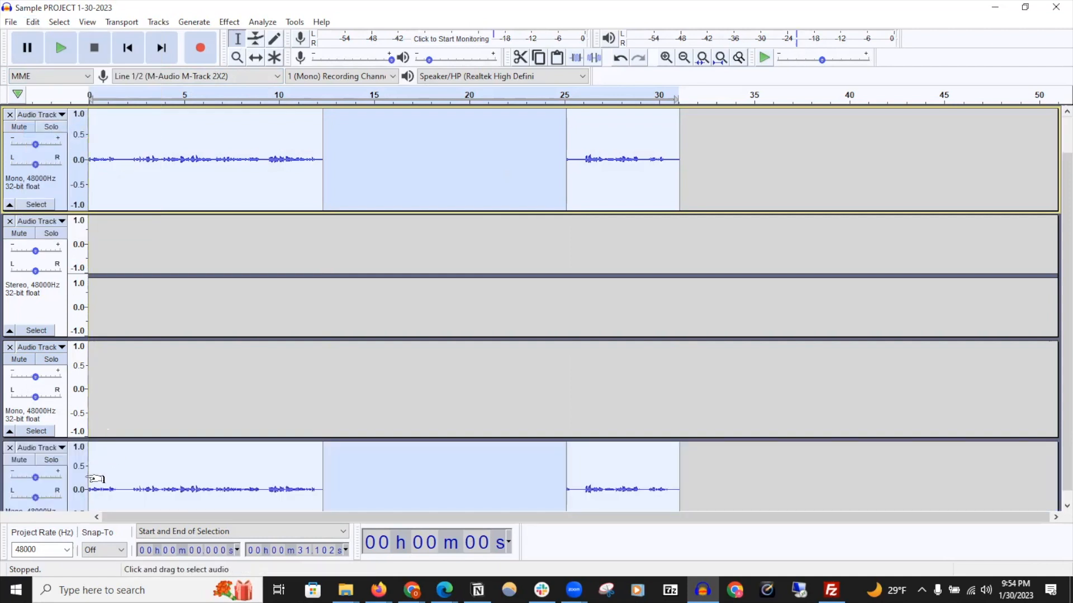
Move the duplicated track up so it sits directly below the original track
scroll(70, 477, down, 2)
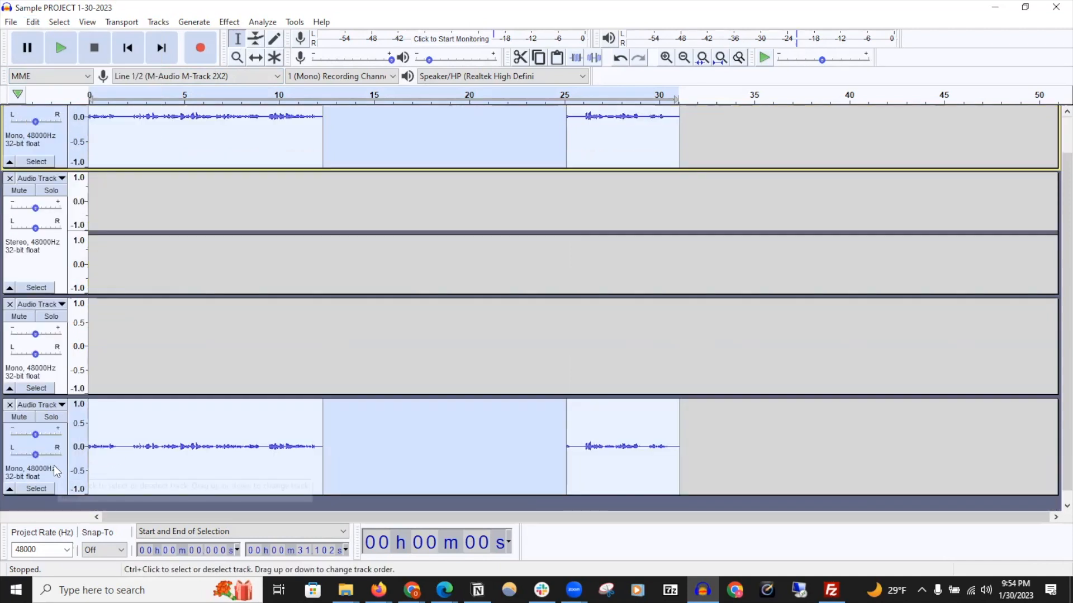
drag(56, 471, 72, 193)
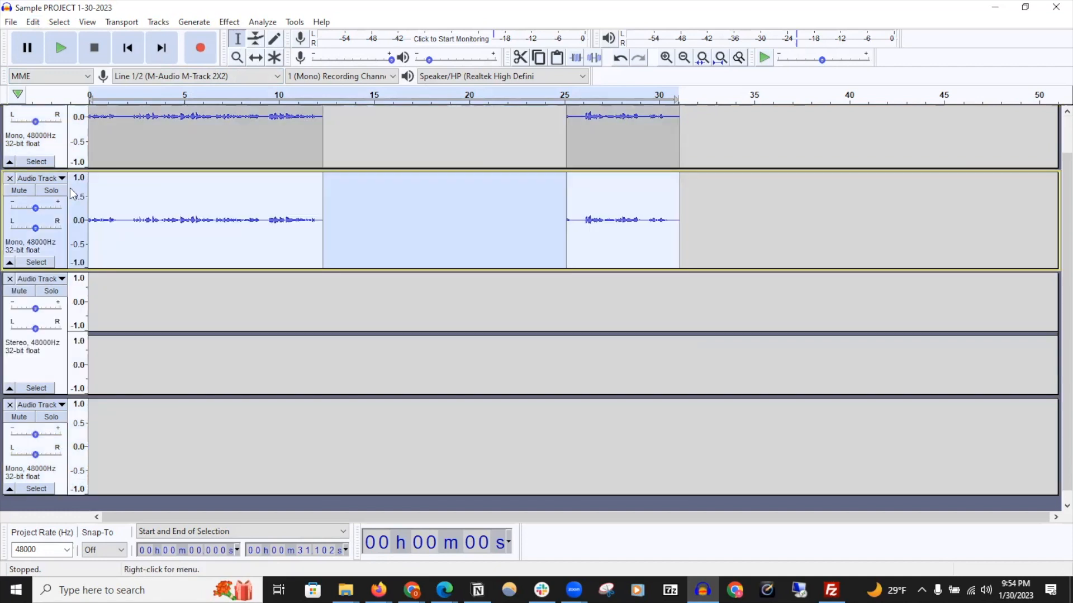
Select the first recorded mono track and combine it with the track below into one stereo track
scroll(162, 208, up, 2)
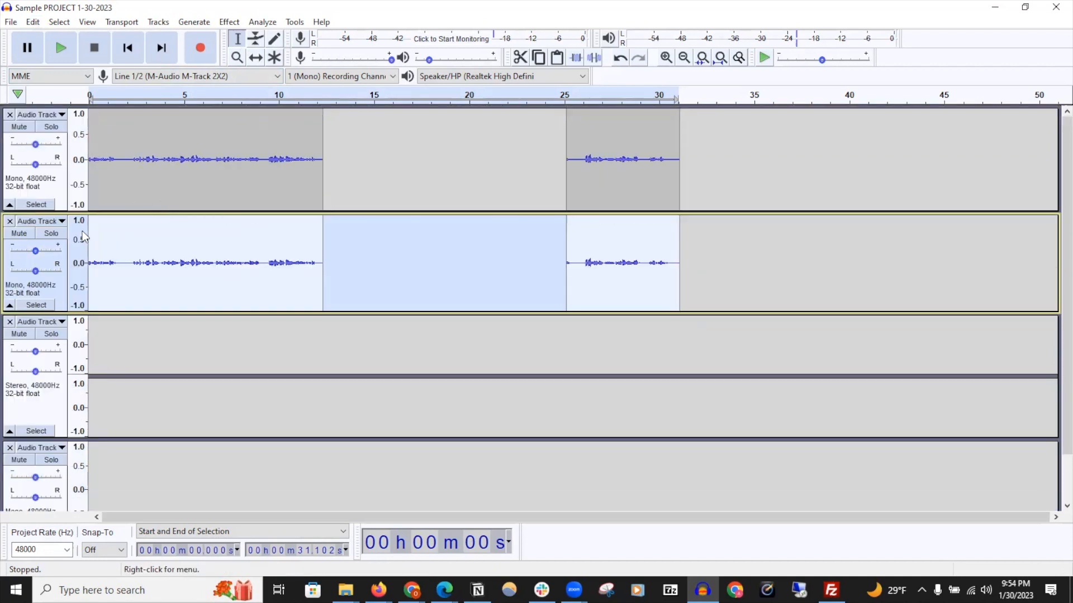
click(35, 205)
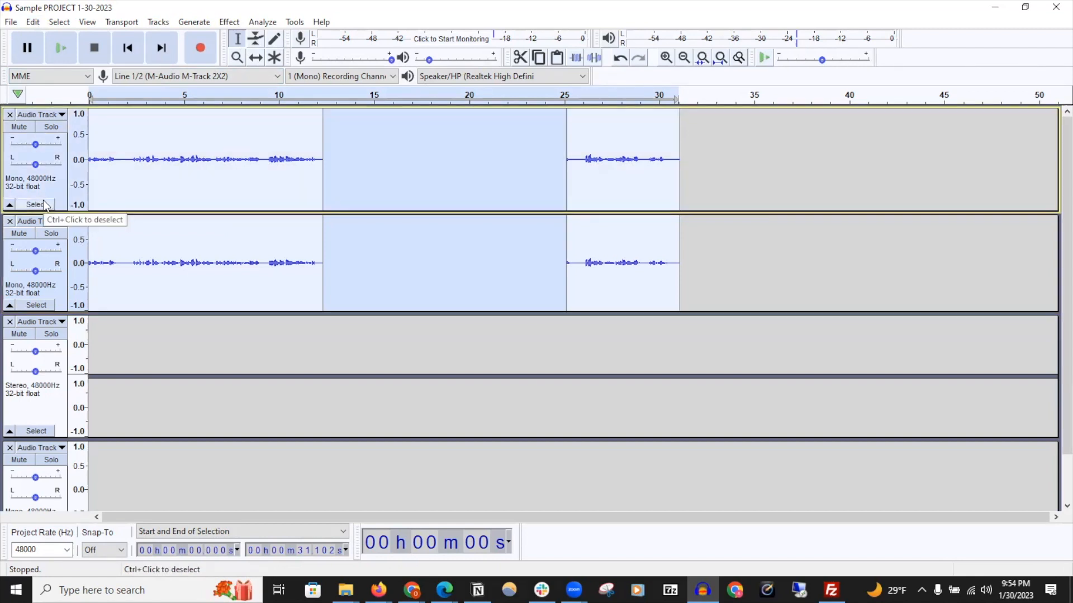
click(62, 115)
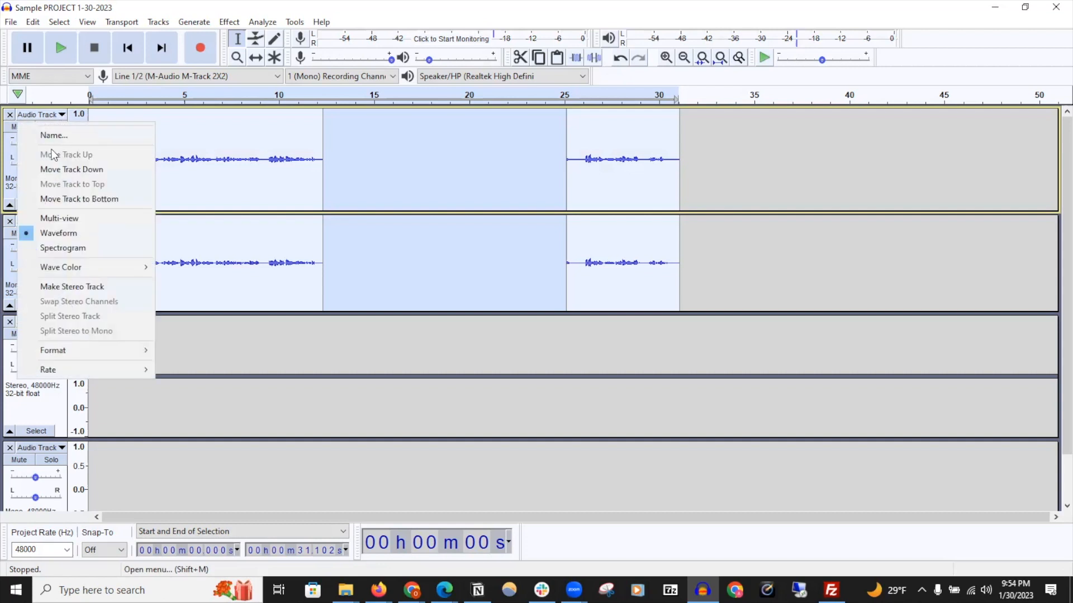
click(68, 288)
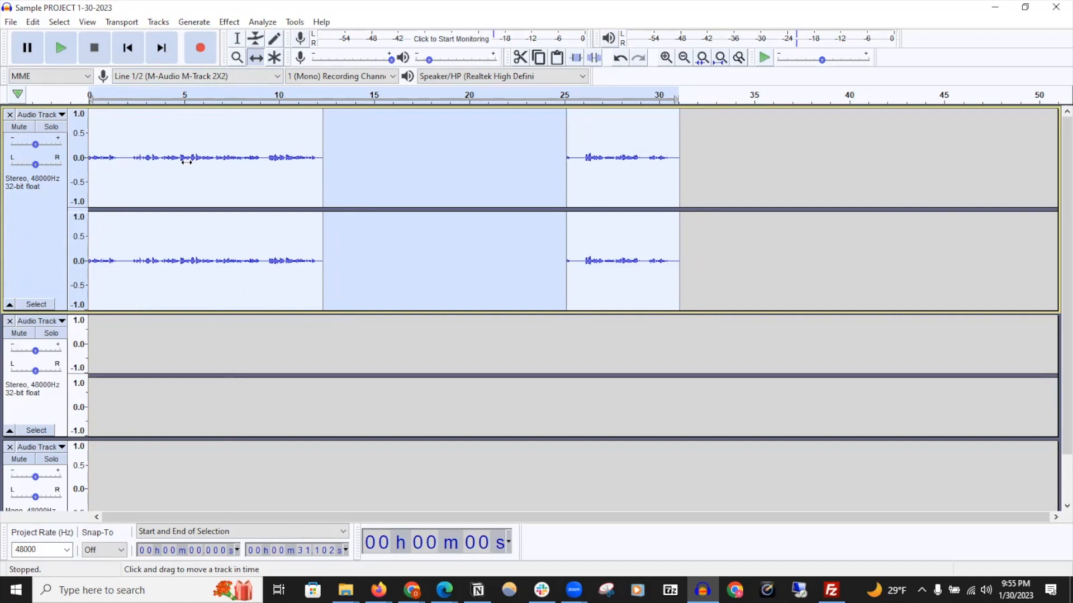
Move the recorded stereo track below the empty stereo track and split it back into two mono tracks
drag(193, 162, 103, 403)
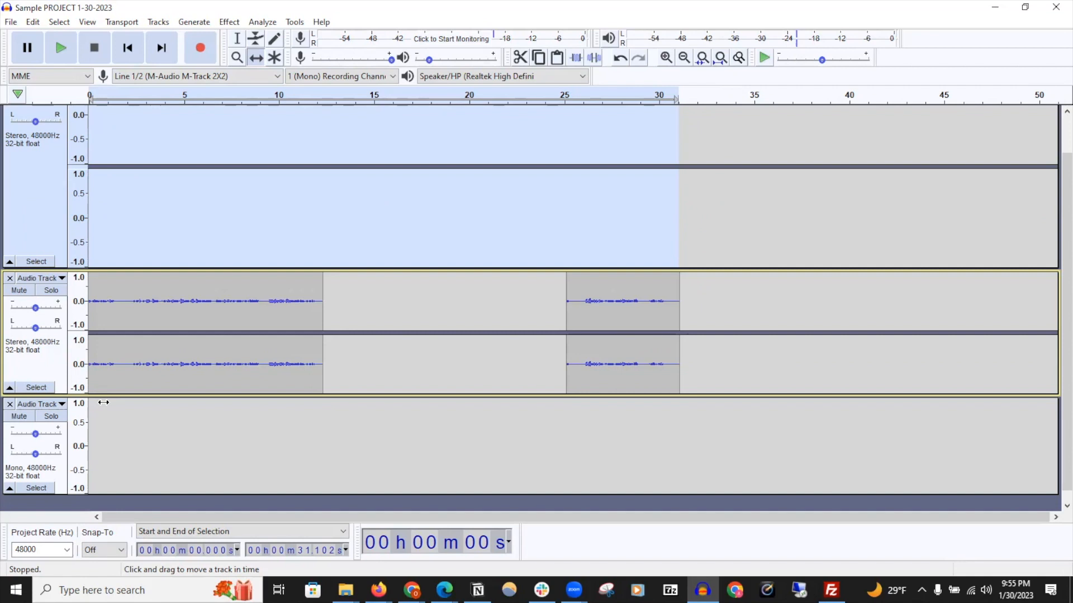
click(62, 278)
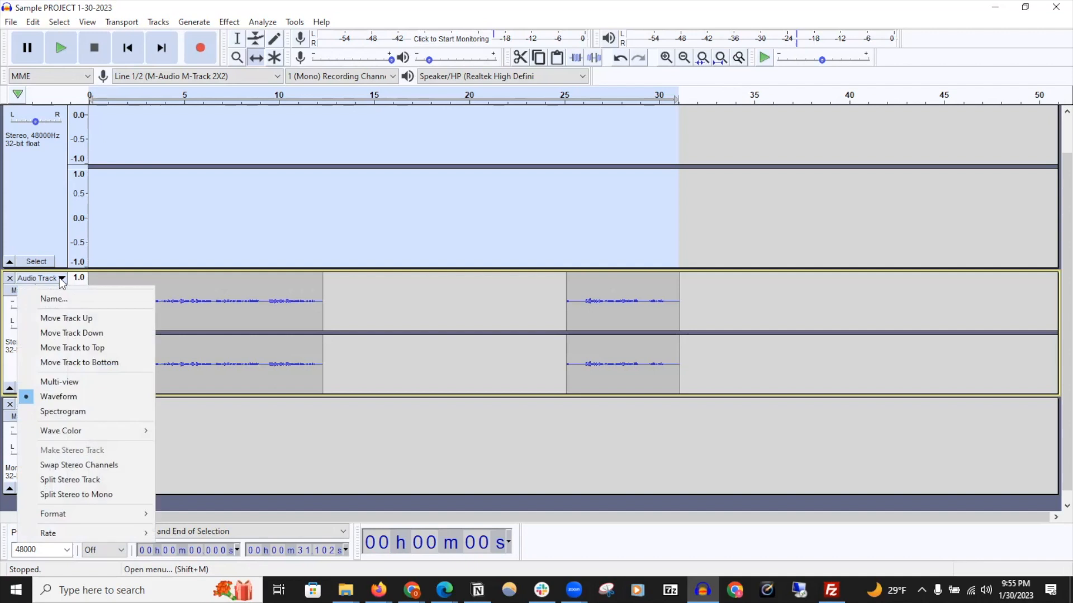
click(115, 496)
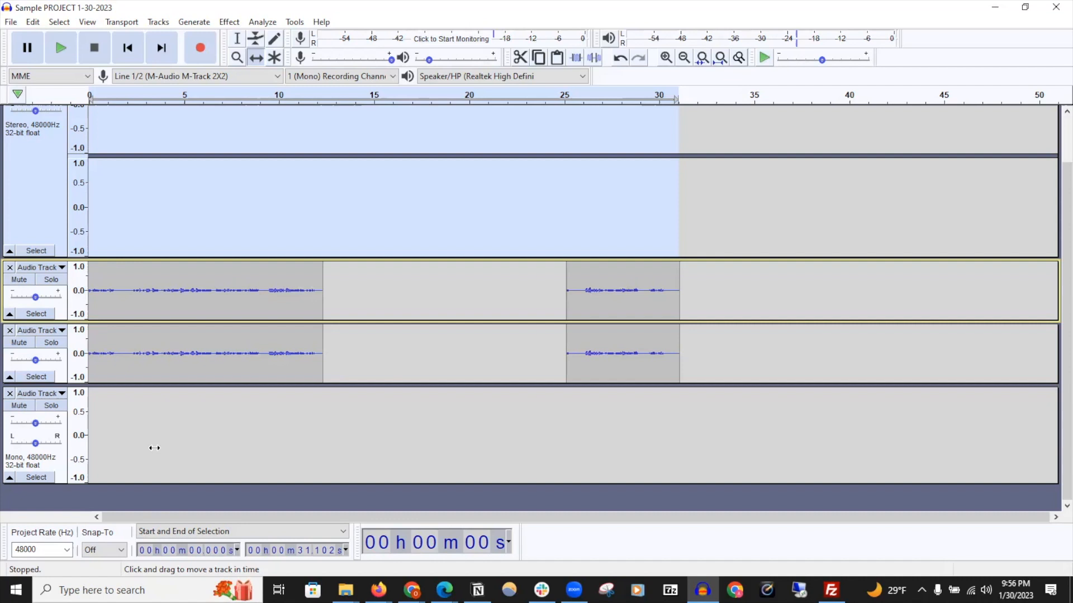
Close every track to empty the project
click(10, 394)
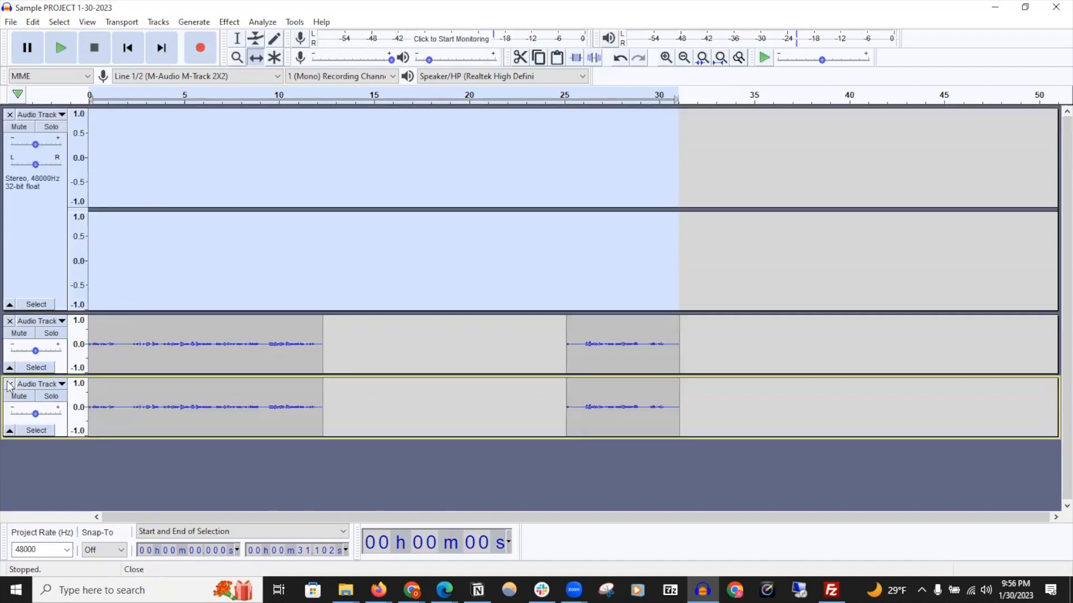
click(9, 321)
click(10, 321)
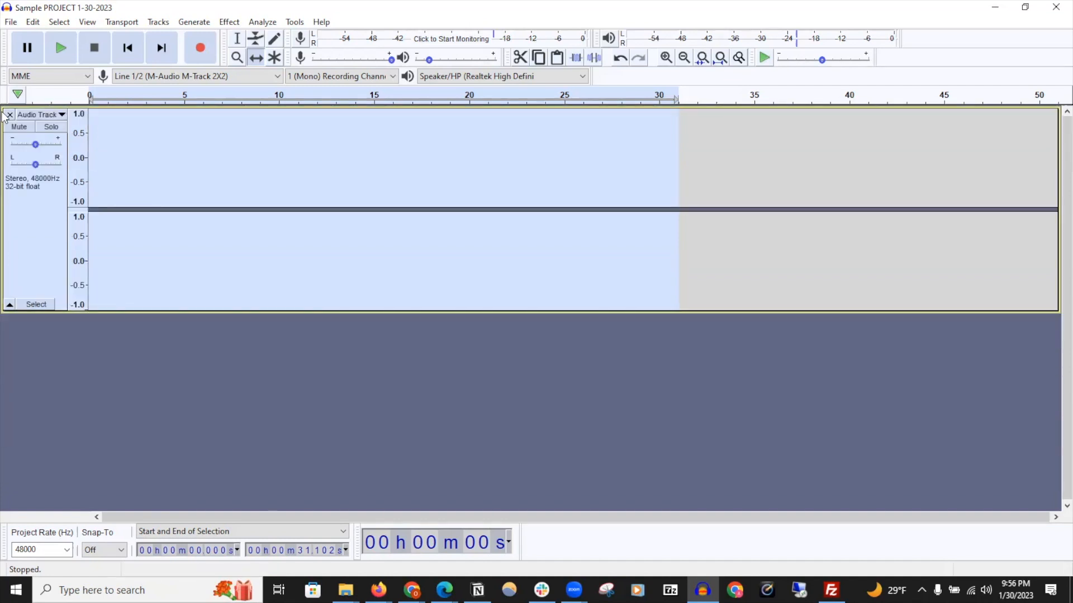
click(9, 115)
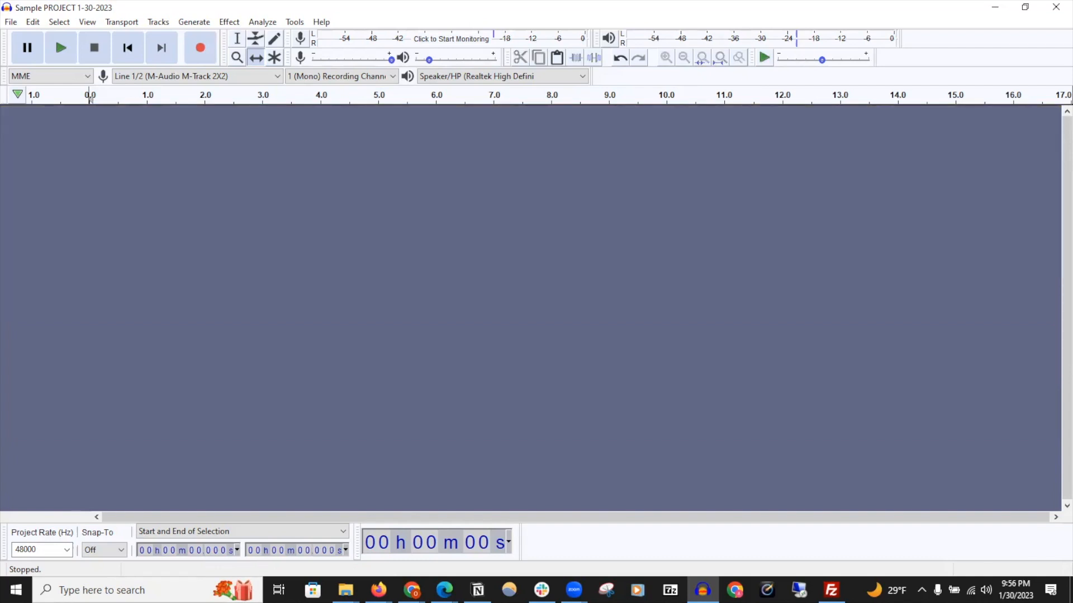
Import the Ketsa - Essence, lofi and Oegon Ceramic Showcase audio files from the folder window into the project
drag(1072, 332, 749, 229)
drag(733, 381, 304, 215)
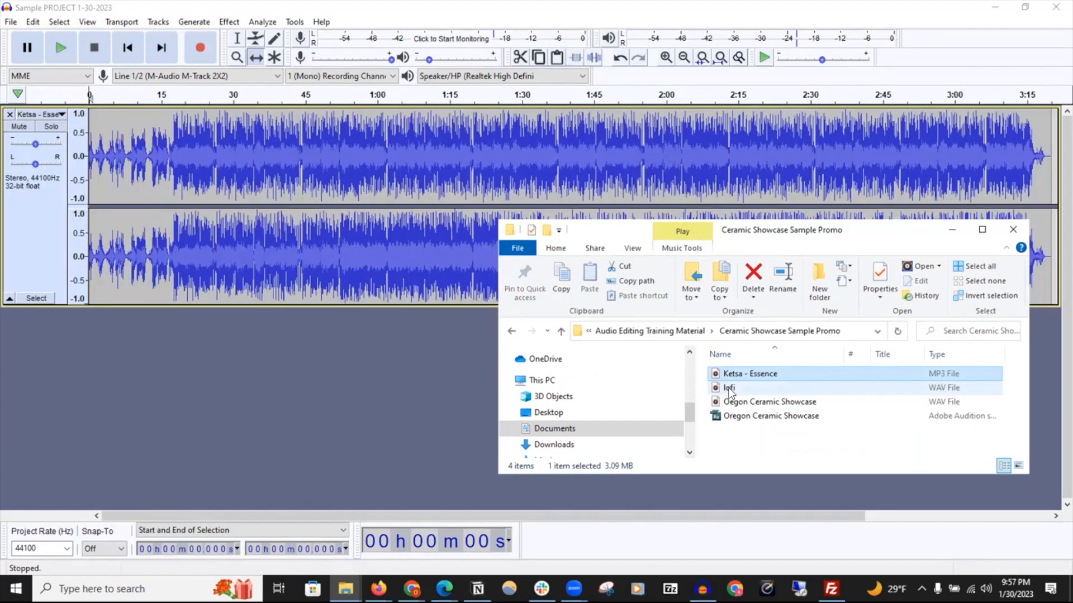
drag(732, 387, 347, 331)
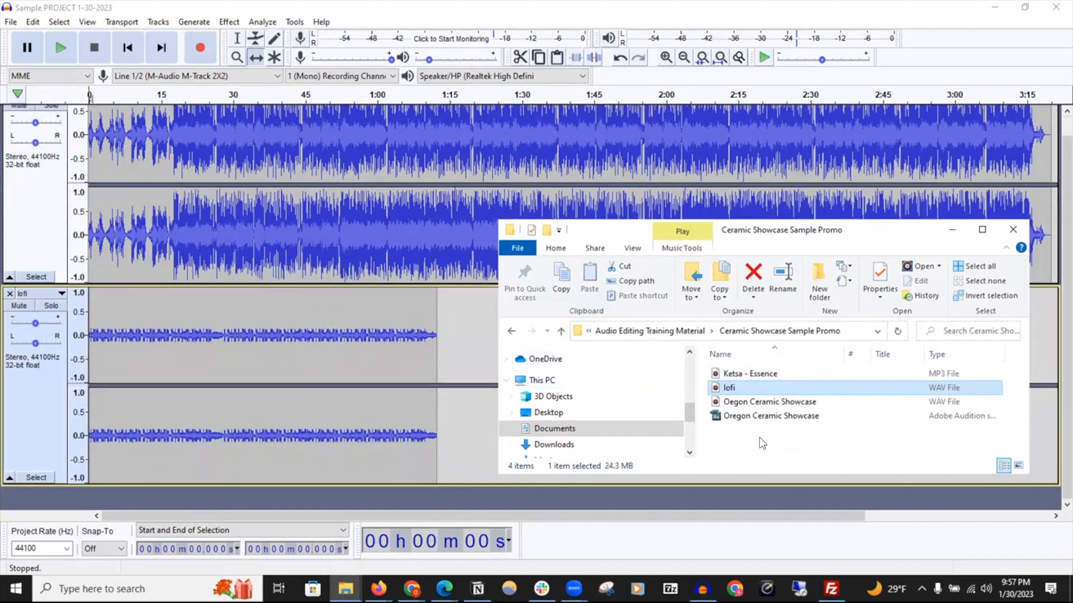
drag(744, 403, 305, 495)
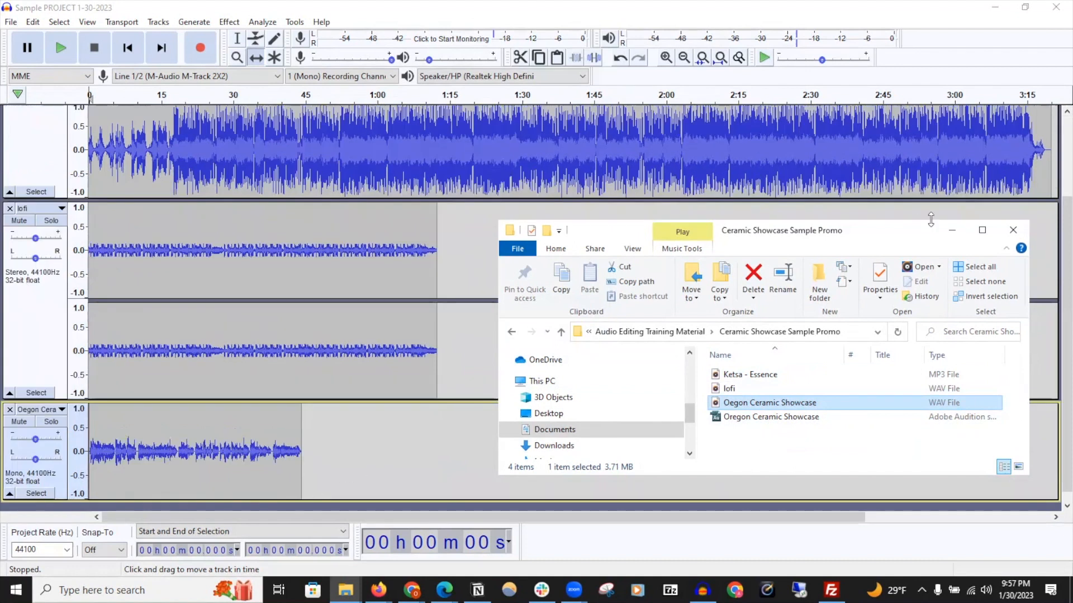
drag(912, 239, 938, 239)
click(978, 230)
Shrink the lofi track's height so all three tracks fit in the window
scroll(615, 289, up, 3)
drag(615, 290, 614, 201)
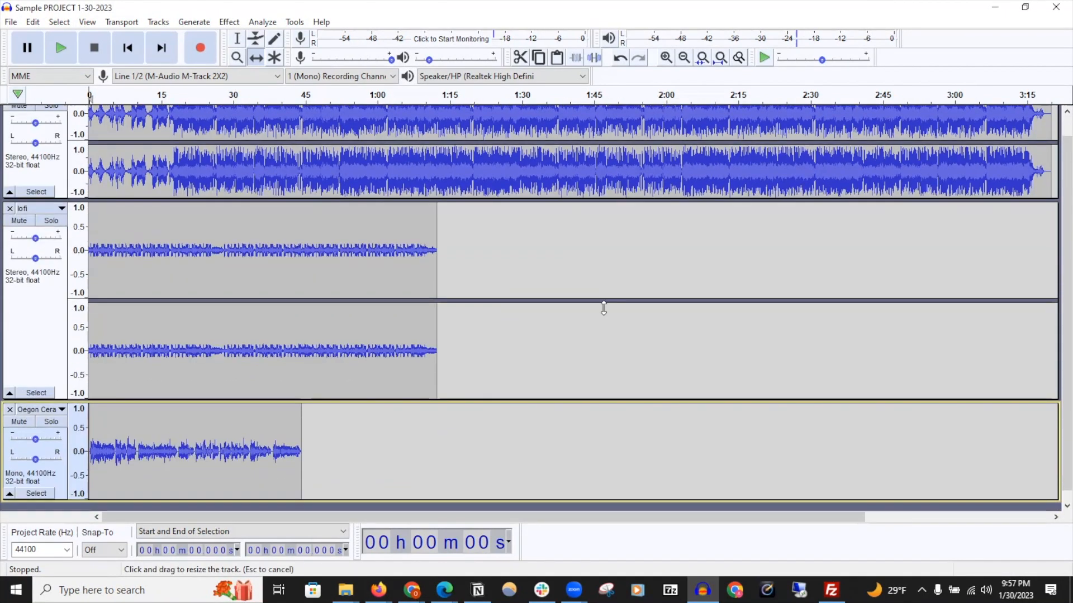
scroll(585, 416, up, 1)
drag(585, 416, 588, 347)
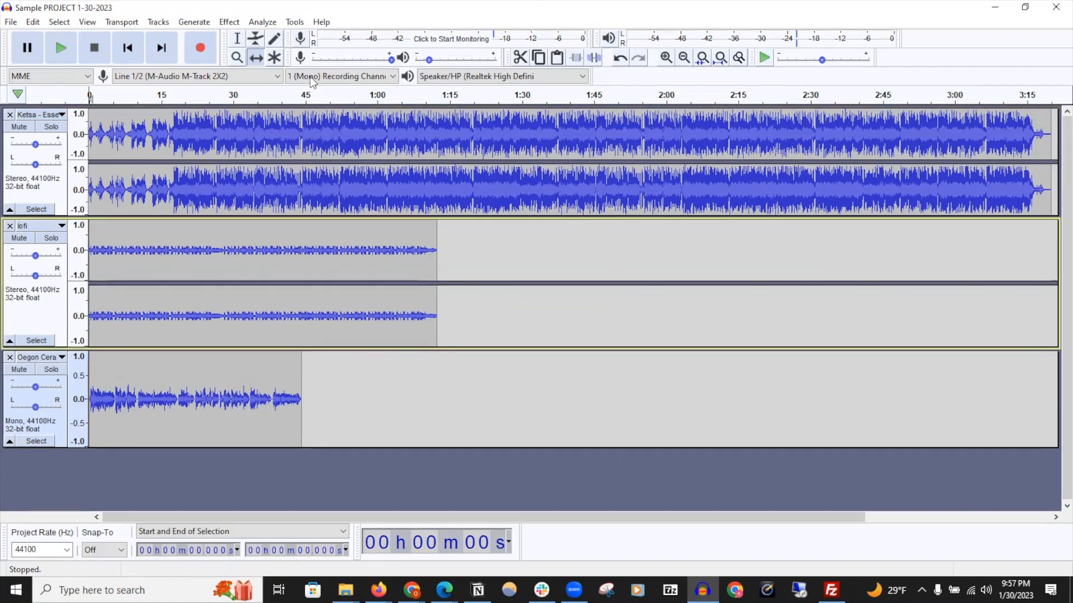
Switch to the Multi-Tool and select about 55 s to 1:05 of the lofi track
click(274, 58)
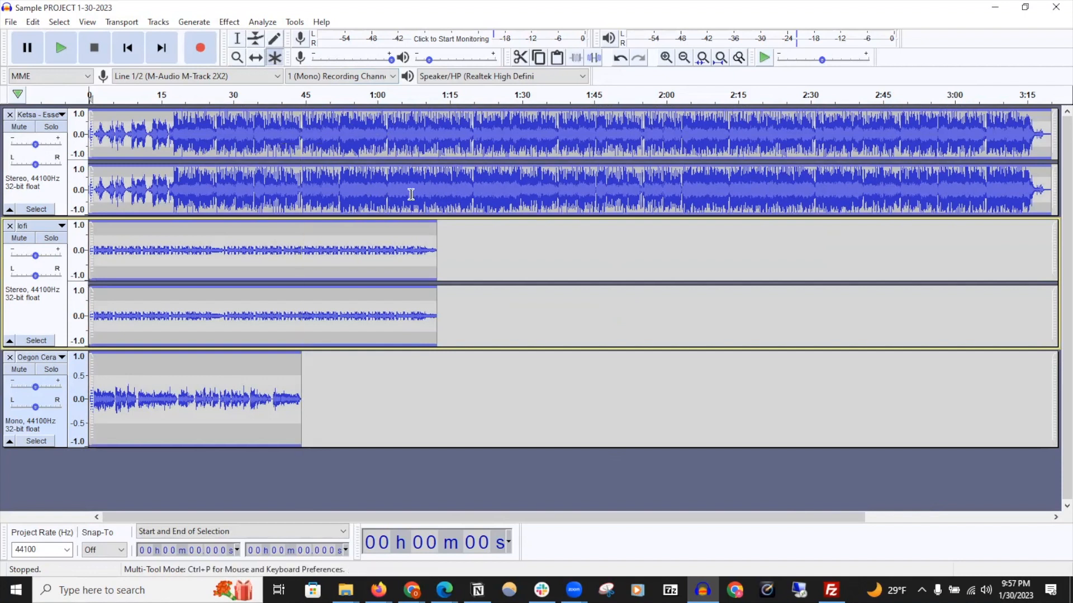
drag(642, 136, 784, 136)
drag(353, 249, 401, 250)
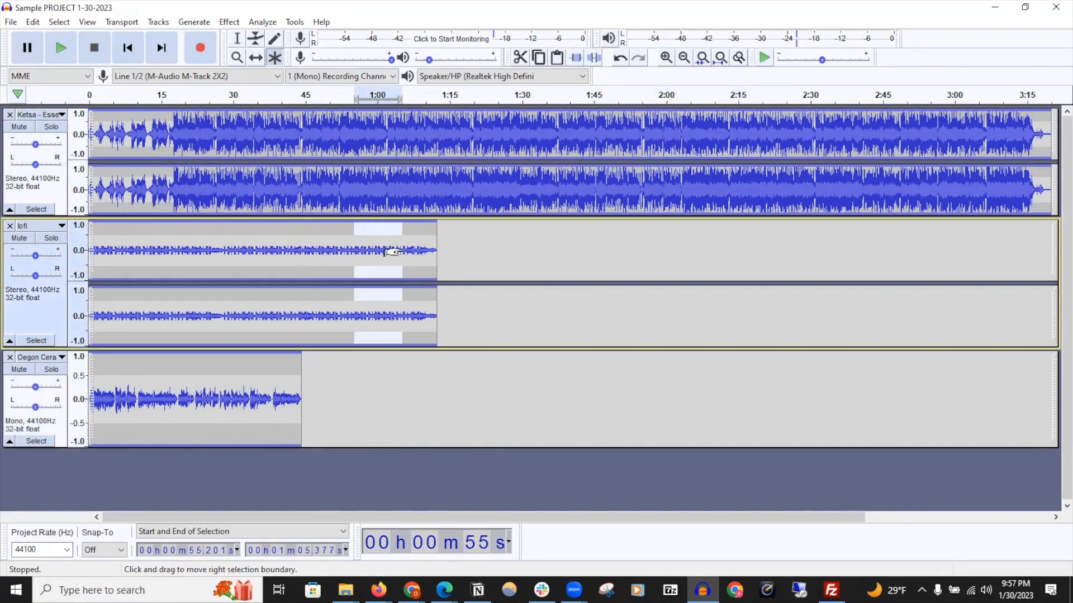
Try adjusting the Ketsa track's volume envelope near 55 seconds and undo that change
click(664, 58)
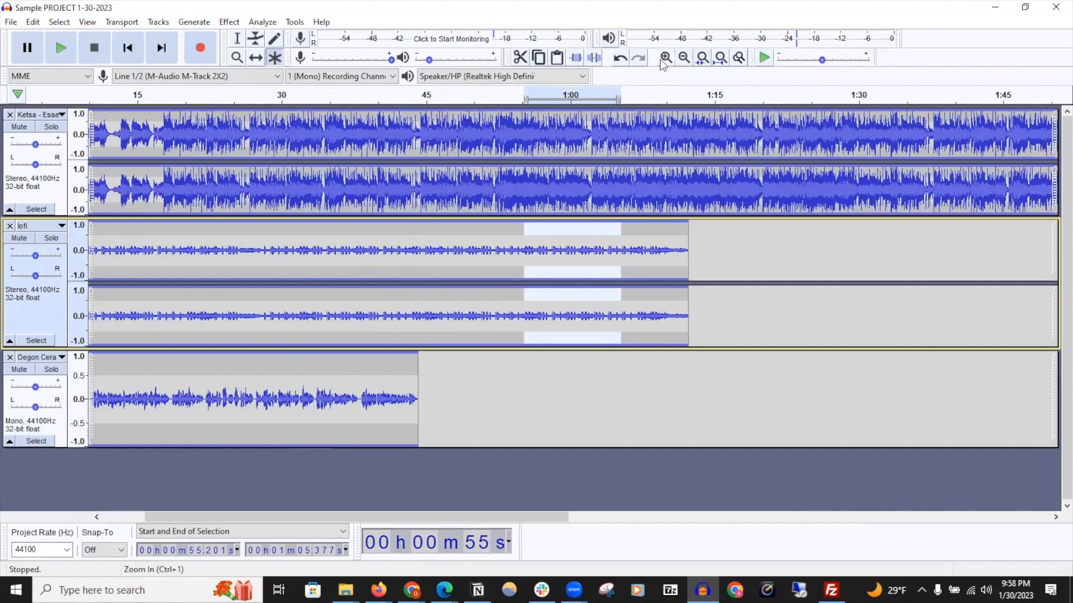
click(663, 61)
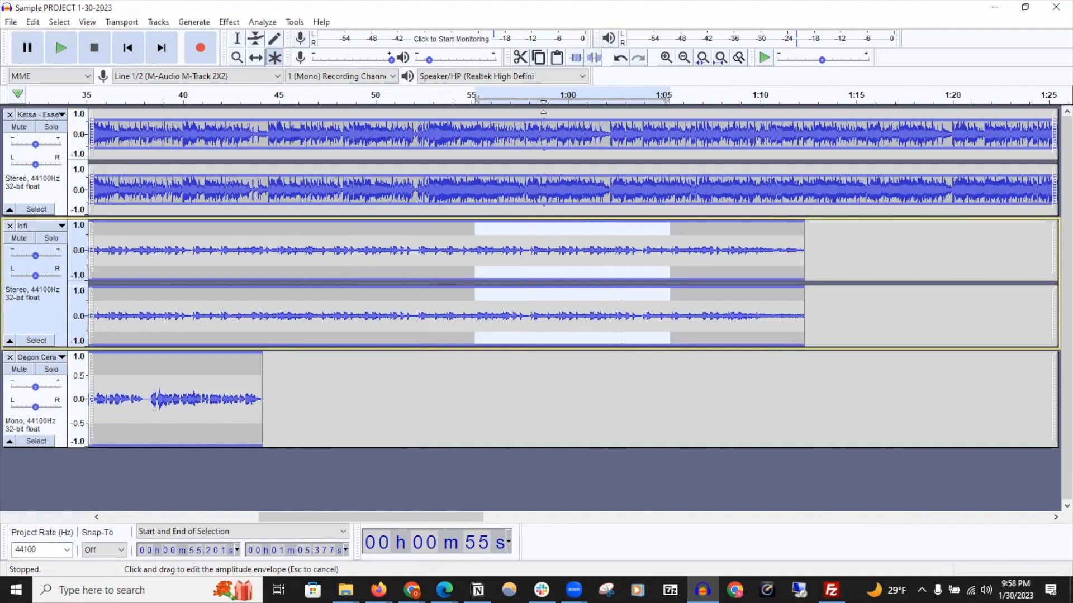
drag(476, 115, 506, 124)
key(ctrl+z)
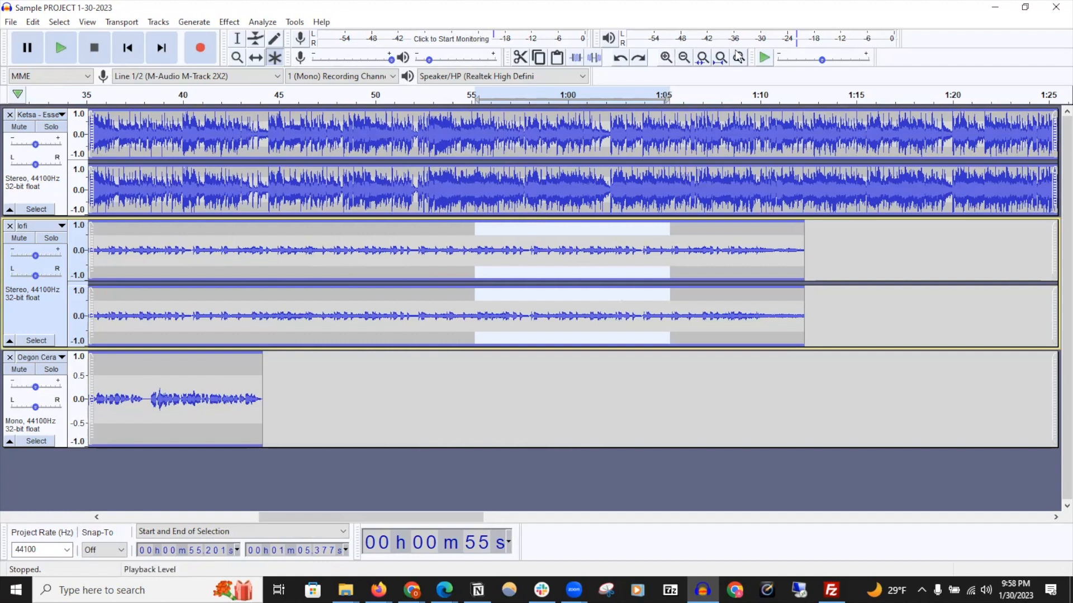
Redraw a single sample point in the Ketsa track's waveform at about 50.113 seconds
click(738, 58)
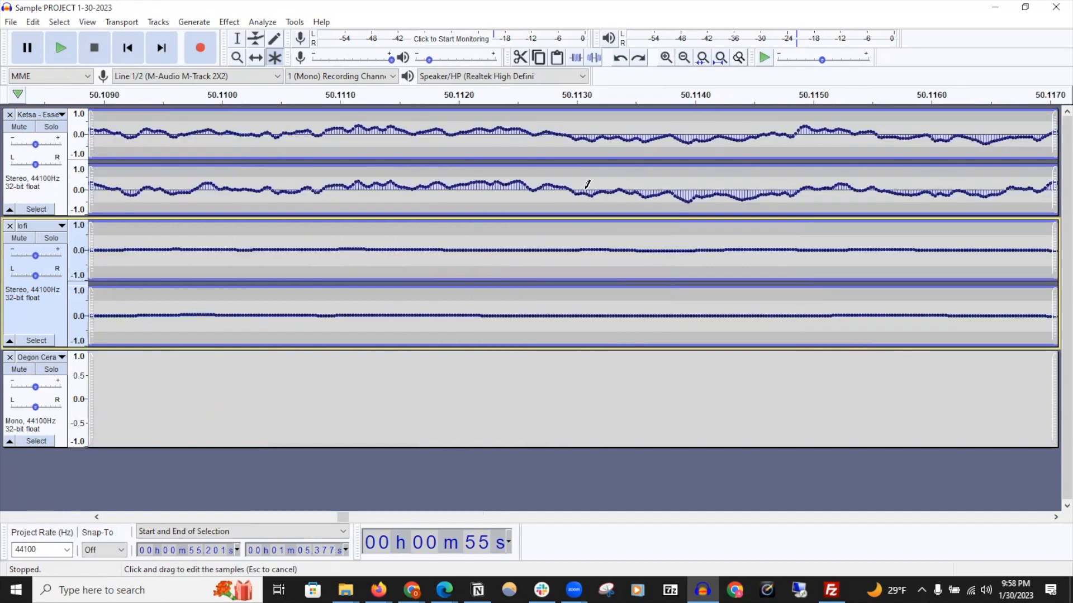
mouse_move(590, 190)
mouse_down()
mouse_move(591, 152)
mouse_move(590, 177)
mouse_up()
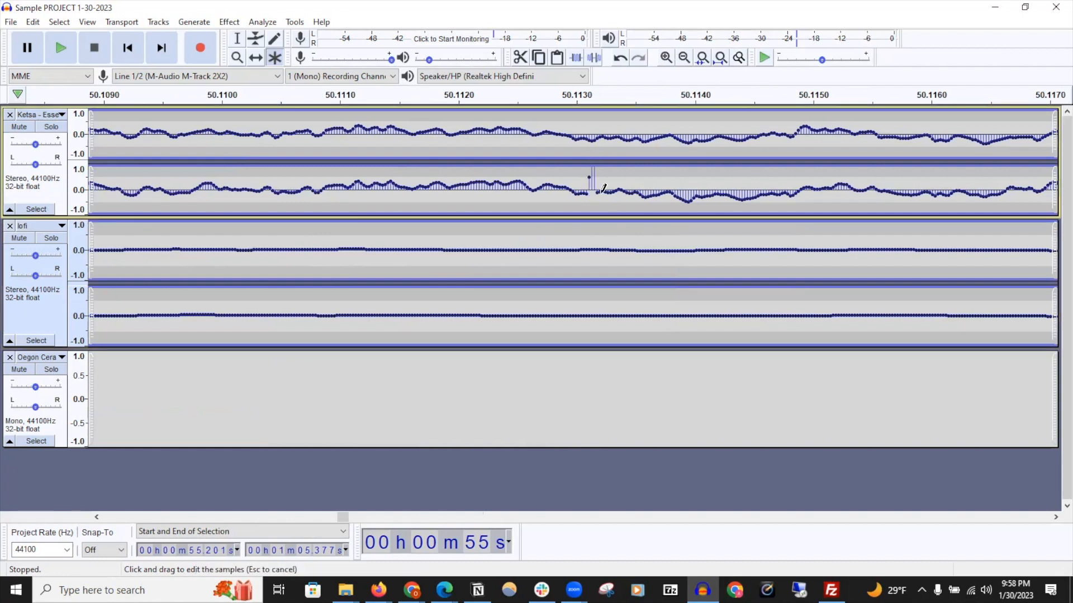
click(739, 58)
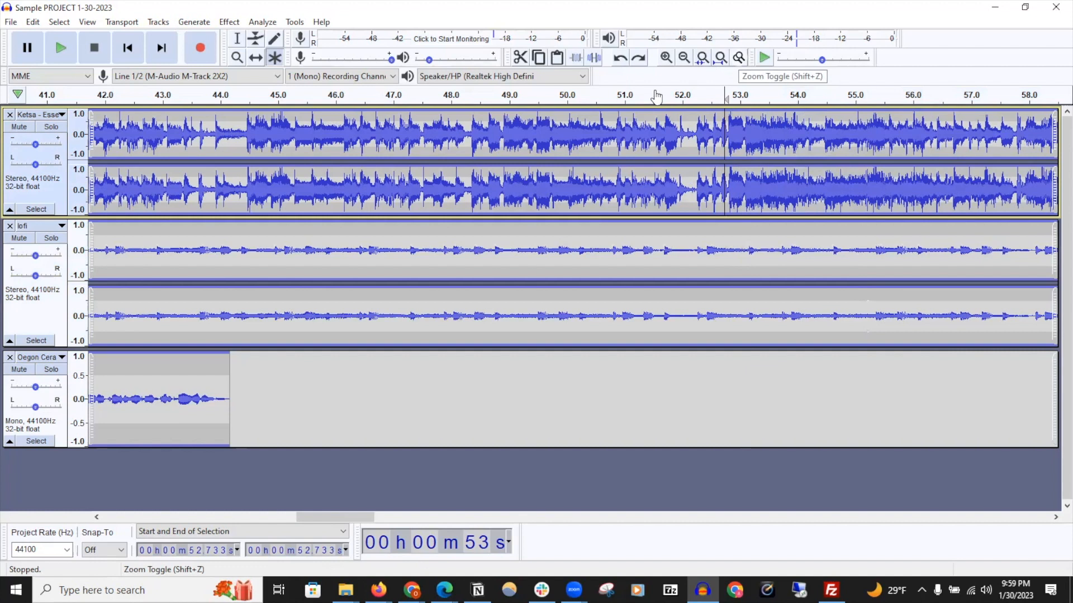
Copy about 38.1 to 40.3 s of the Oegon Ceramic Showcase track and paste it at about 50.1 seconds
drag(601, 139, 884, 146)
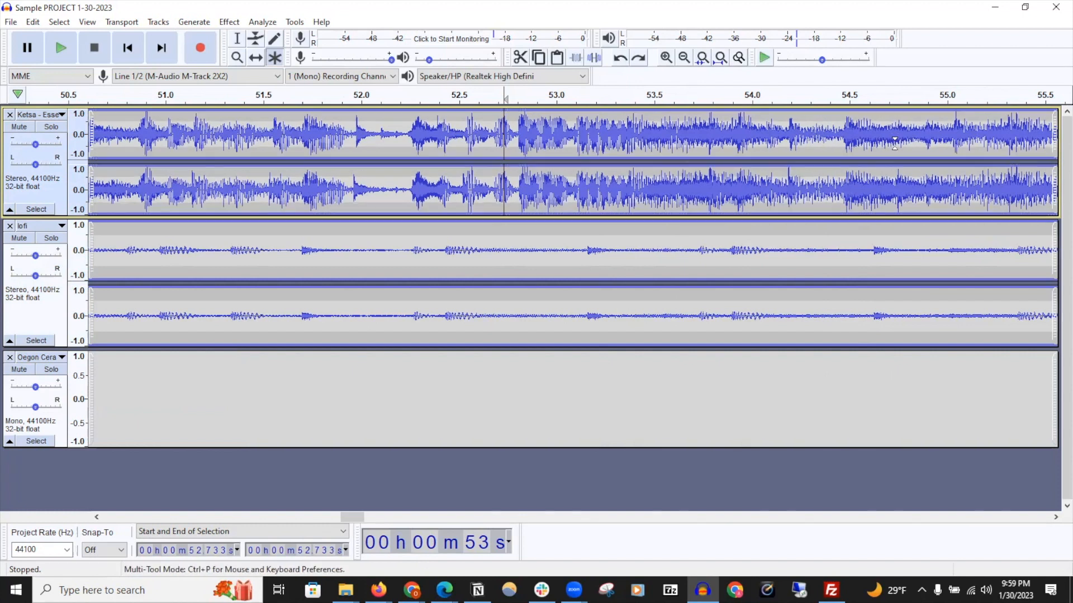
scroll(895, 143, down, 1)
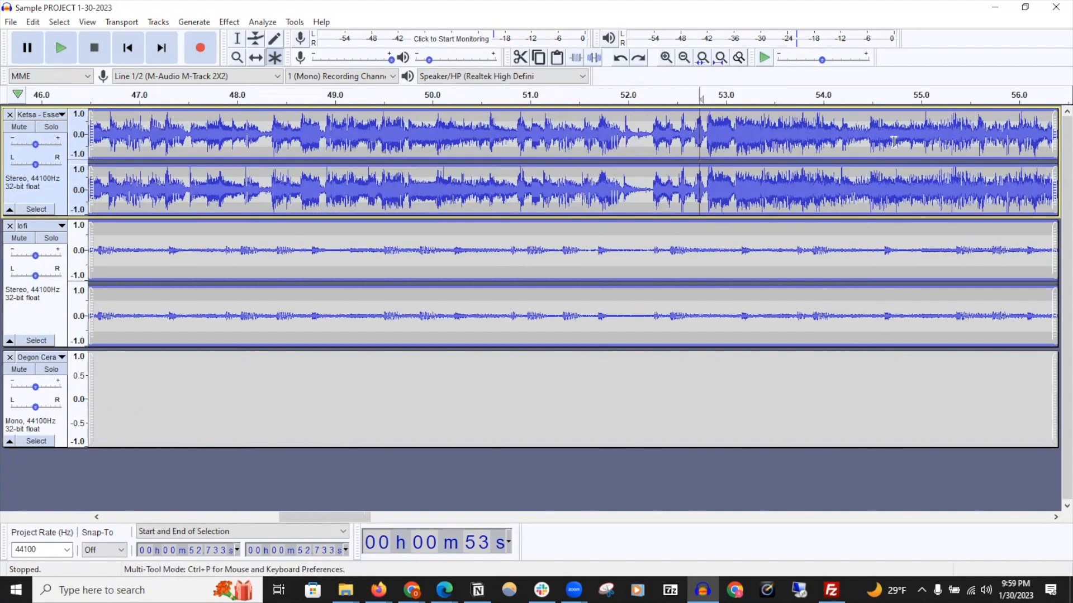
scroll(894, 142, down, 3)
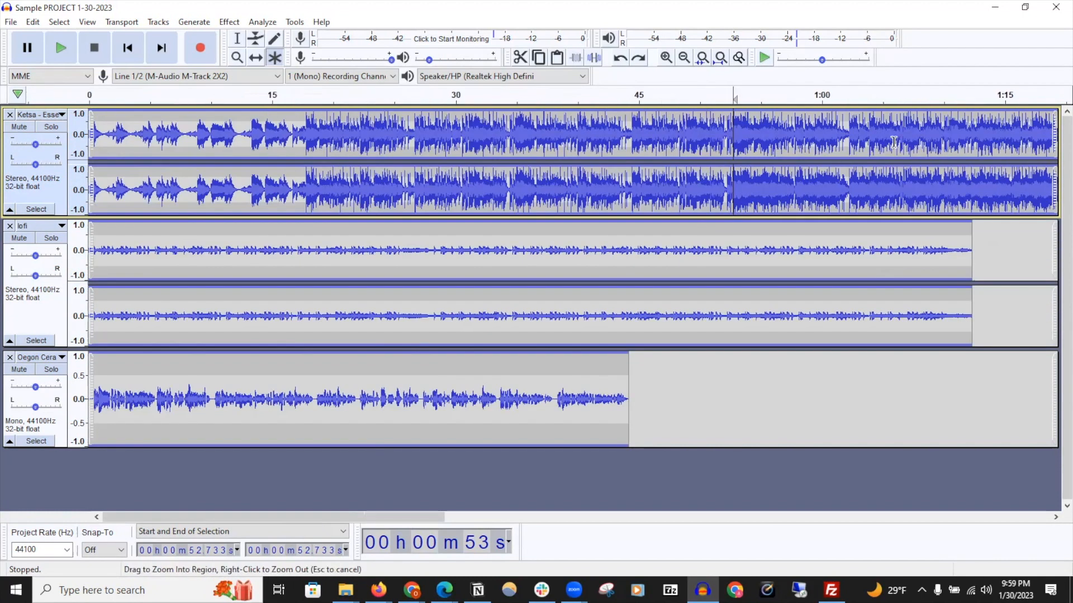
scroll(894, 142, down, 2)
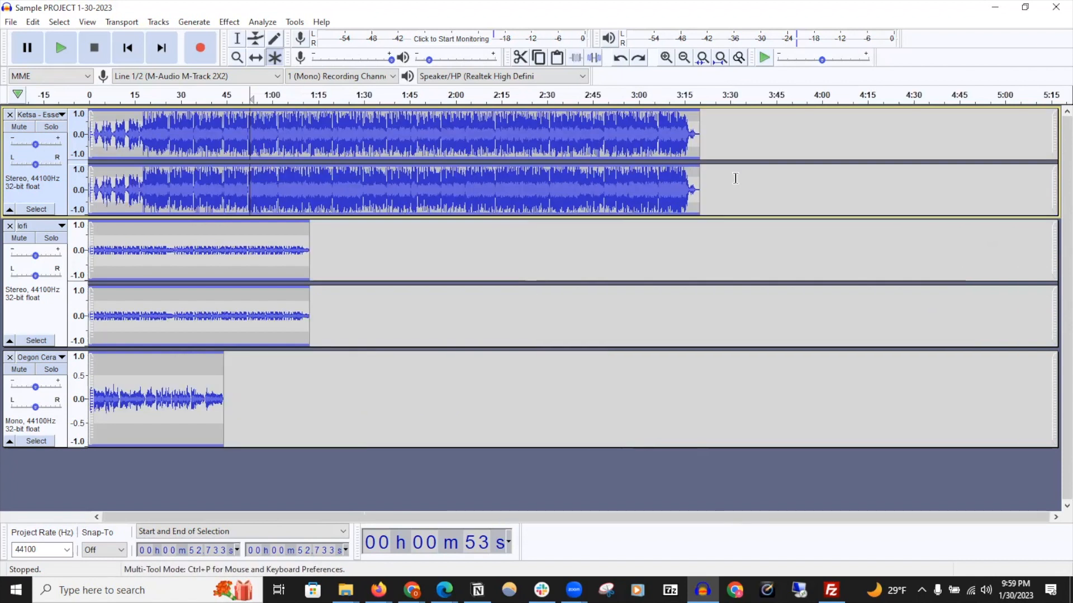
drag(804, 178, 825, 181)
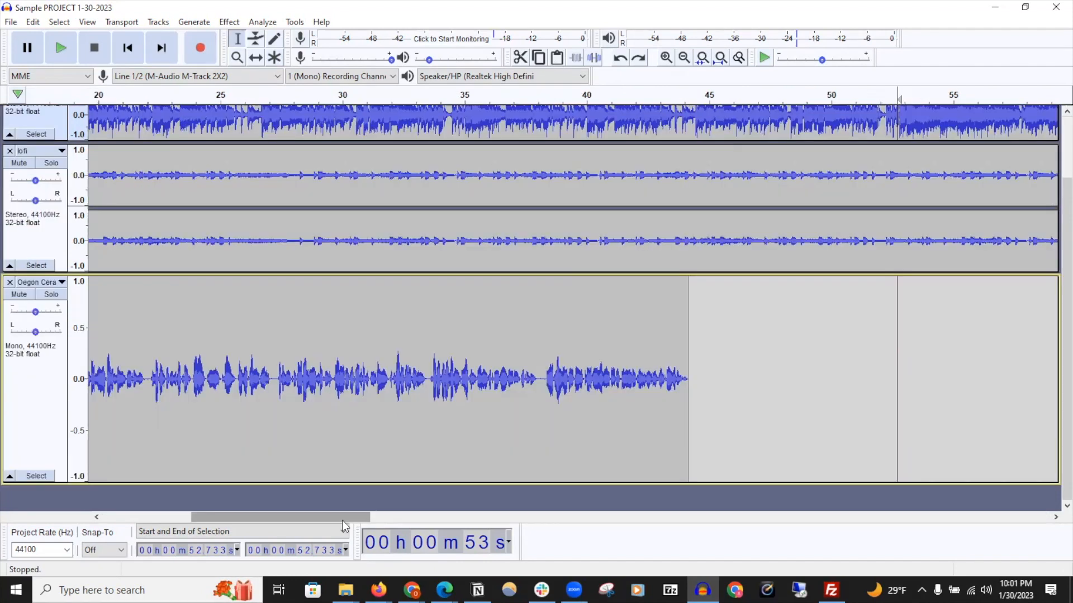
drag(540, 378, 595, 378)
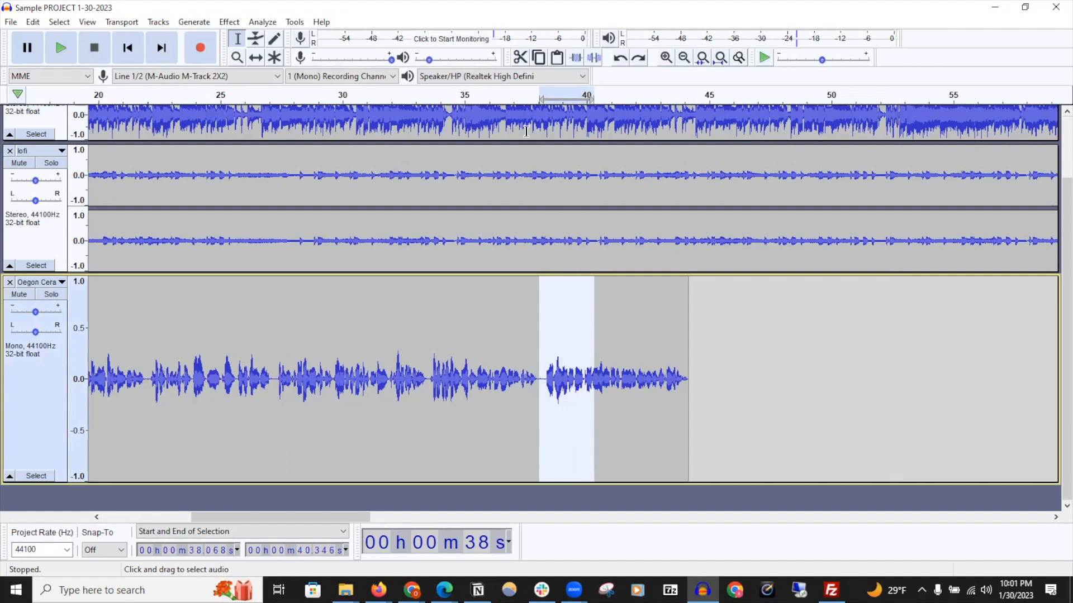
click(538, 59)
click(833, 342)
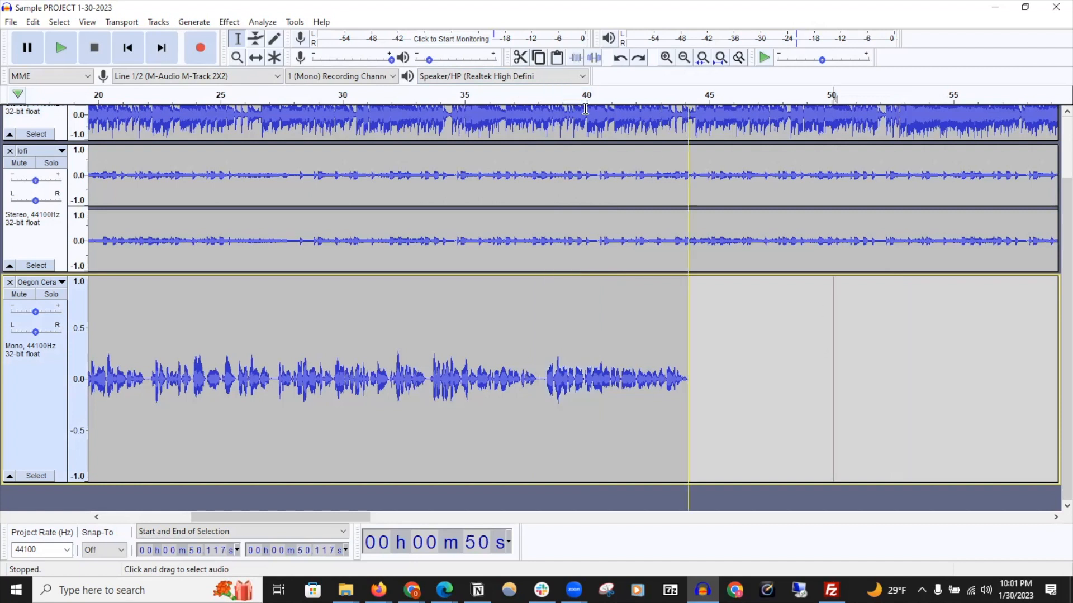
click(556, 58)
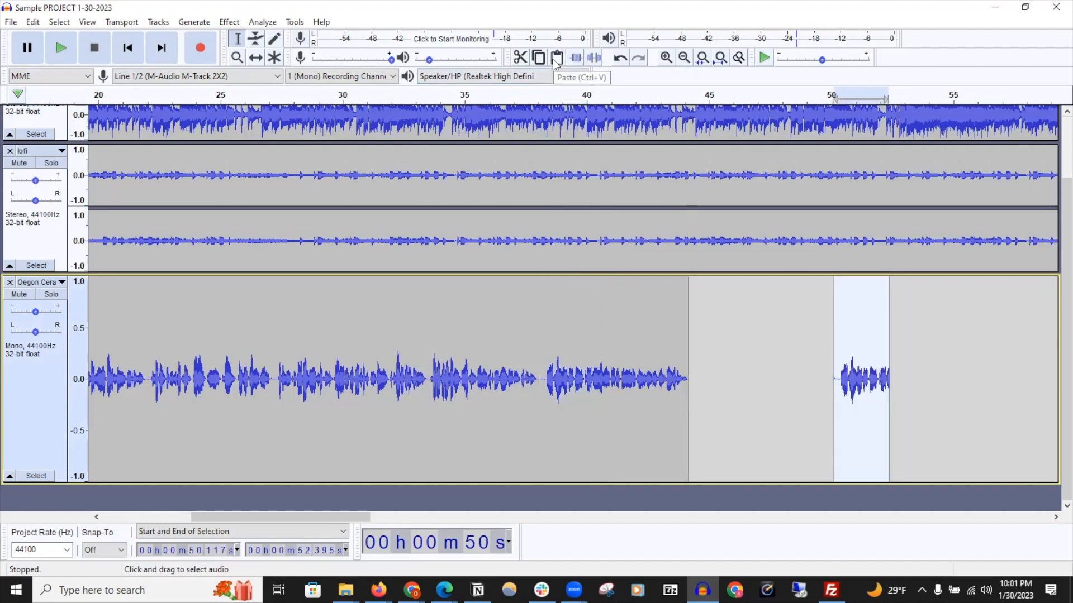
Cut about 38.3 to 41.6 s of the Oegon Ceramic Showcase track and paste it at about 50.9 seconds
drag(544, 361, 624, 359)
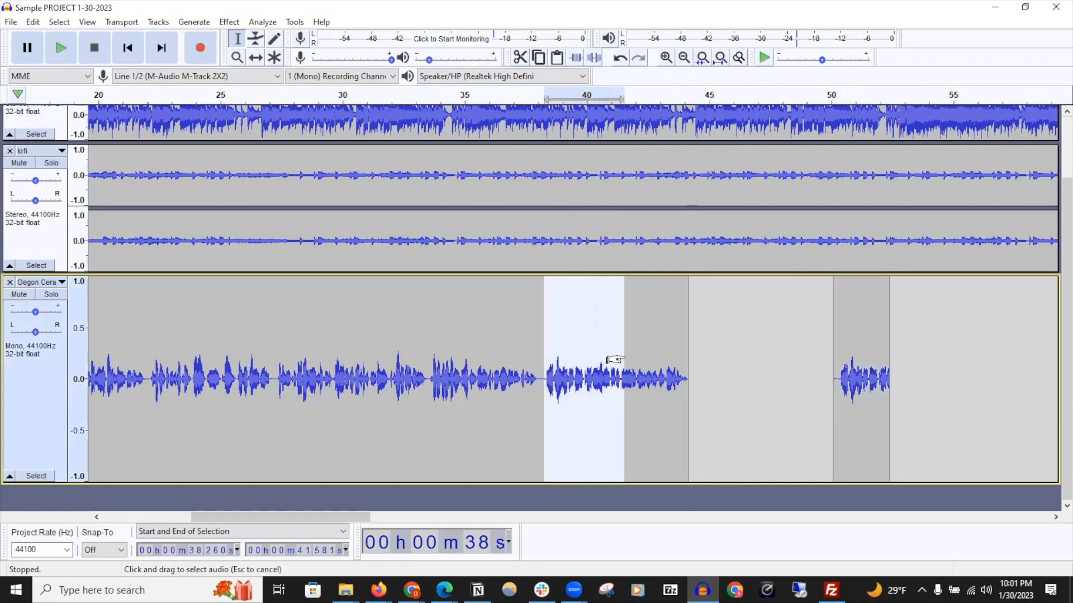
click(520, 58)
click(852, 337)
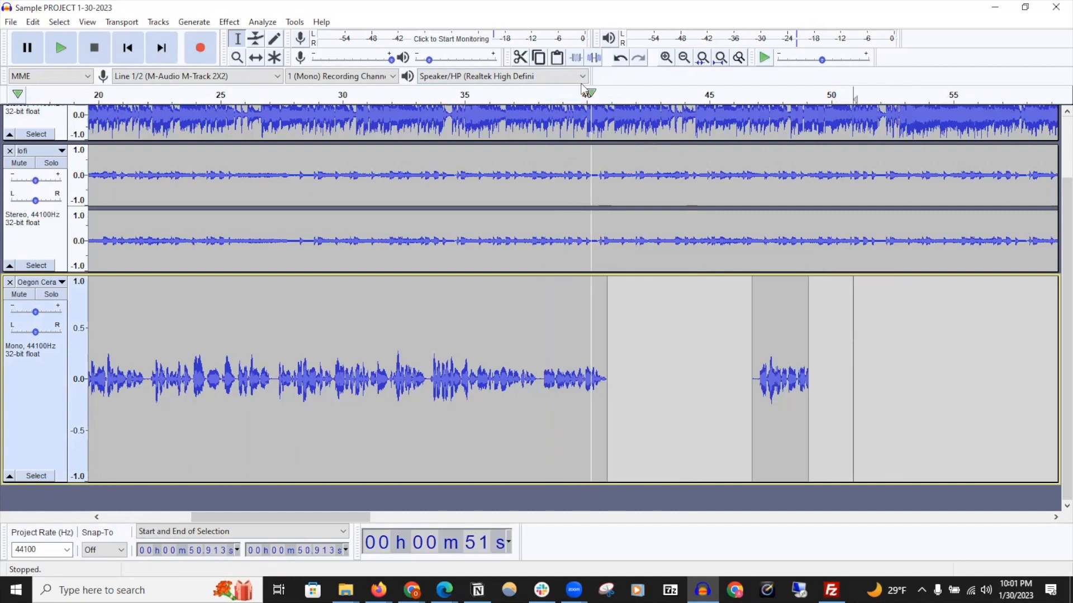
click(558, 58)
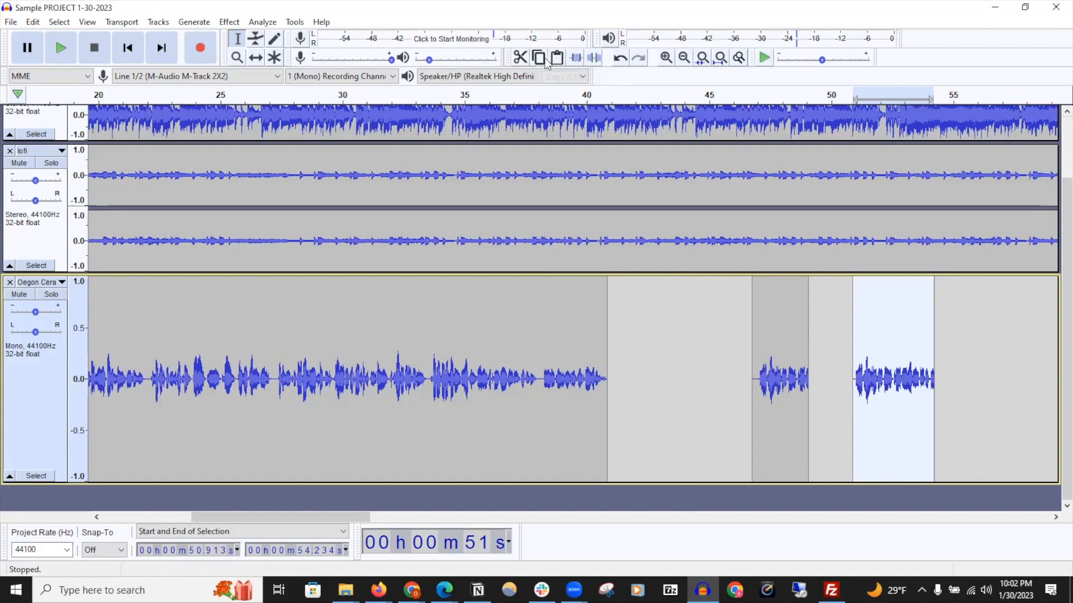
Select about 32.7 to 36.3 s of the Oegon track's first clip and trim away the audio outside it
drag(407, 329, 495, 335)
click(576, 58)
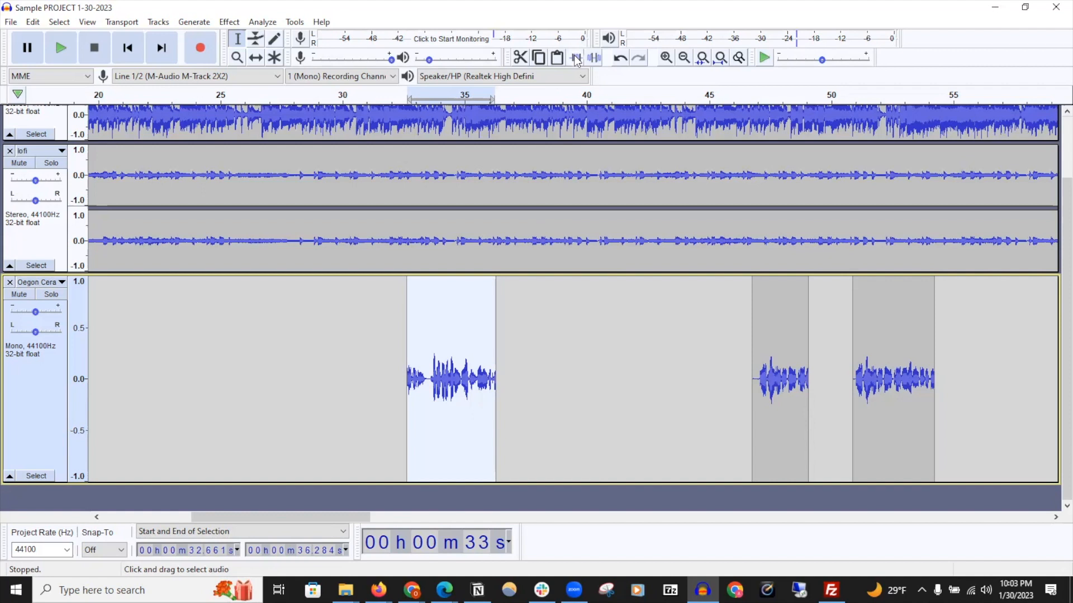
Undo the trim on the Oegon Ceramic Showcase track and silence the selected 32.7 to 36.3 s region
click(620, 59)
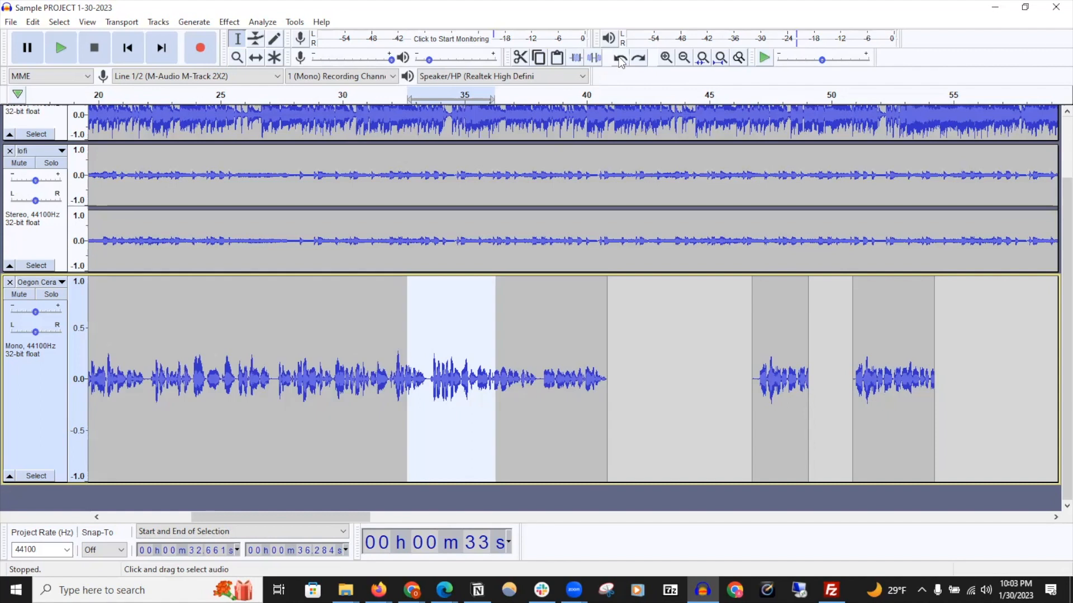
click(32, 23)
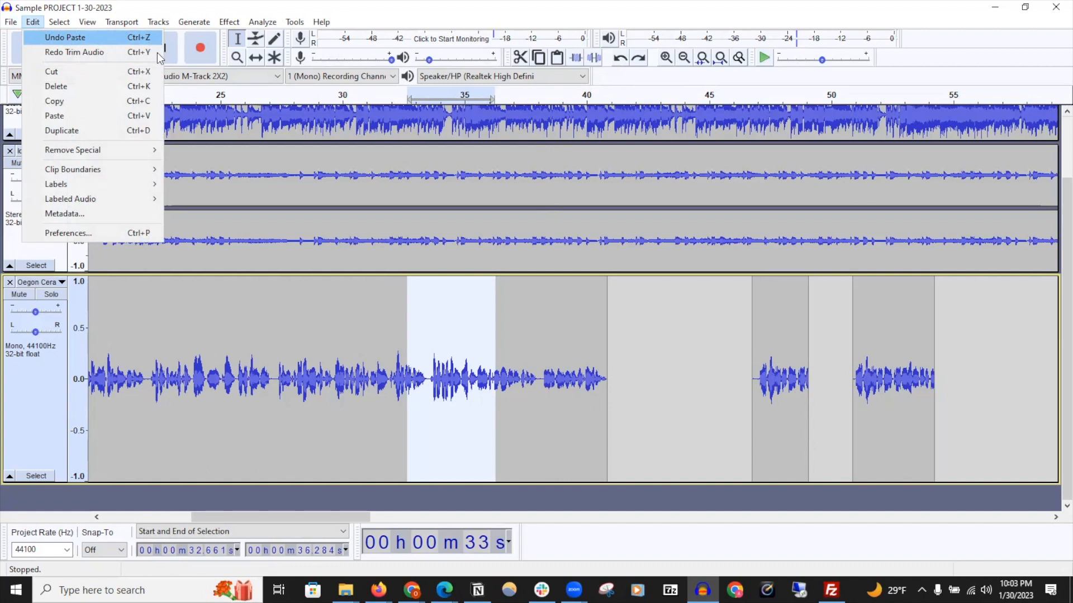
click(639, 58)
click(616, 60)
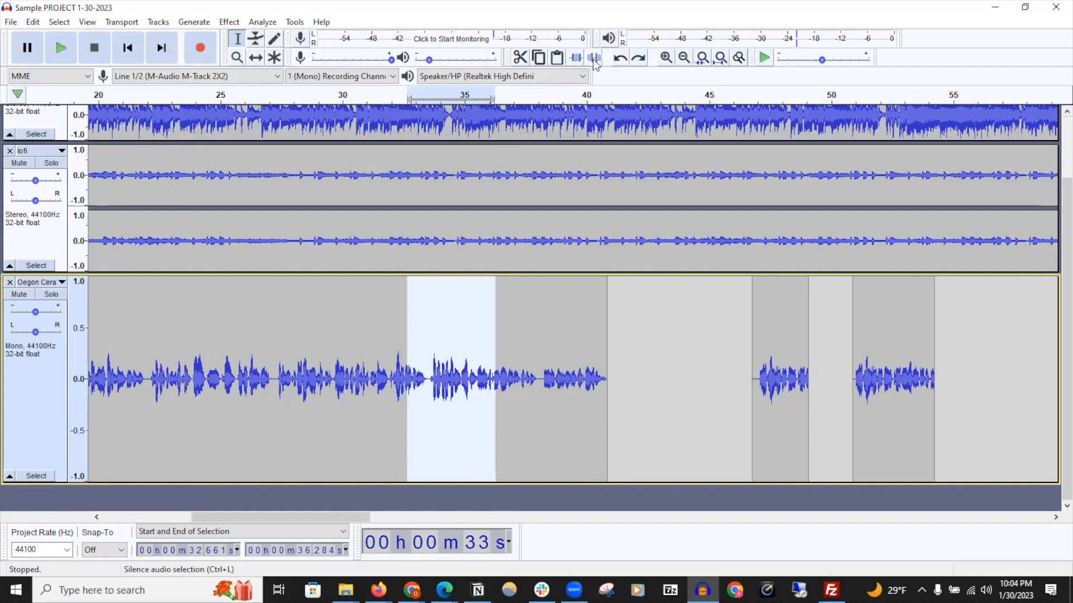
click(594, 58)
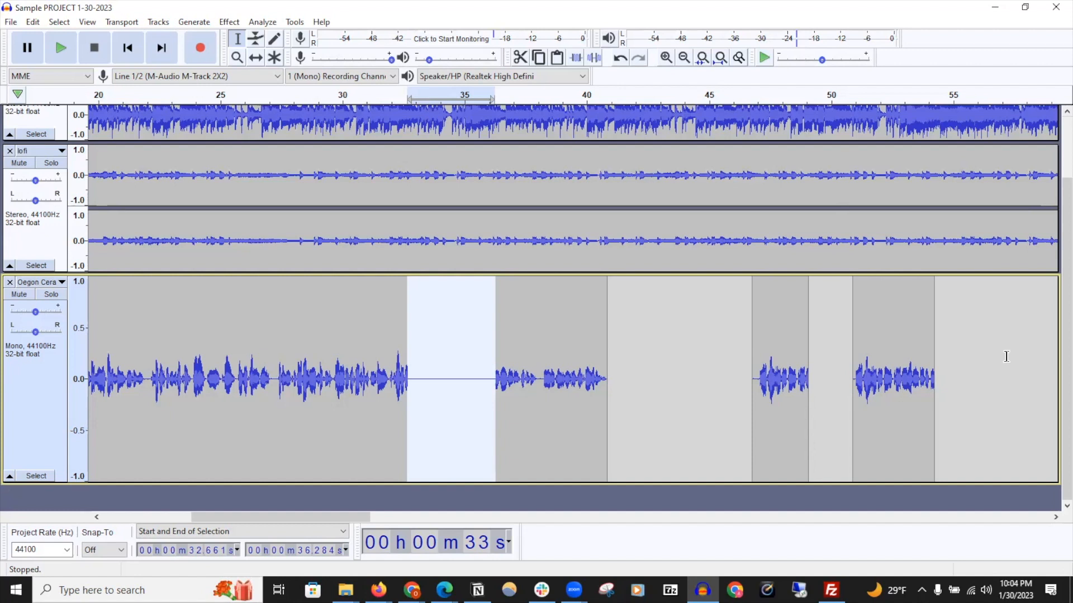
Zoom in twice and back out twice around the silenced region of the Oegon track
click(666, 58)
click(666, 58)
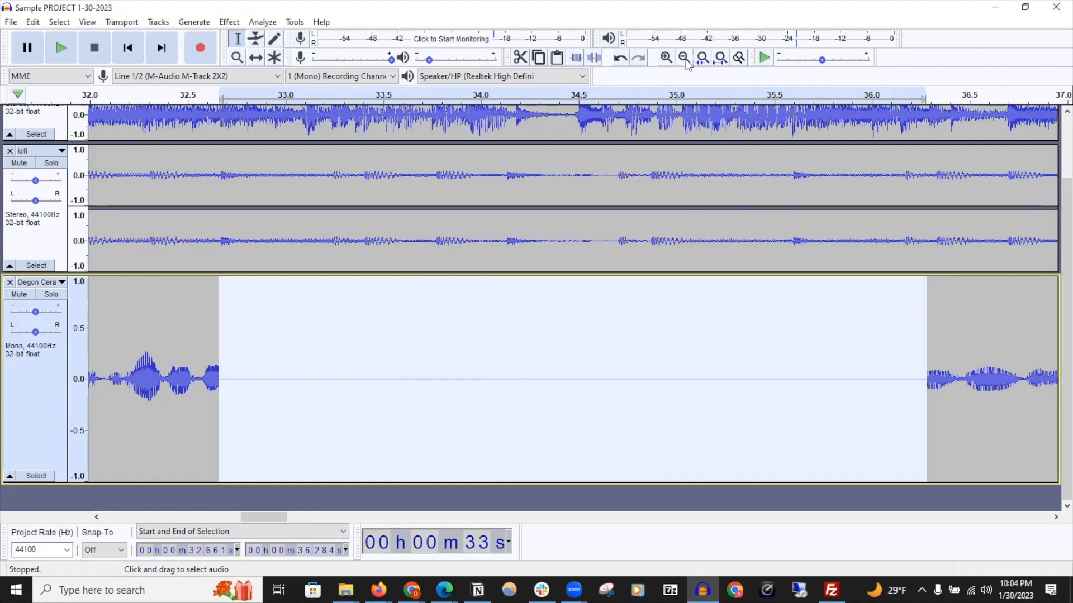
click(685, 59)
click(685, 60)
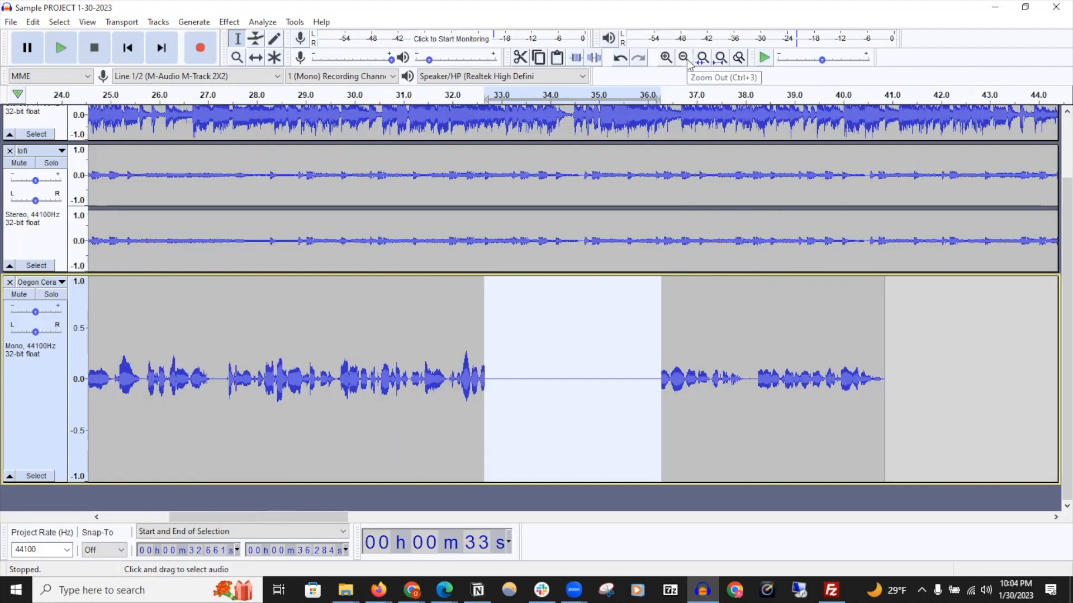
click(684, 58)
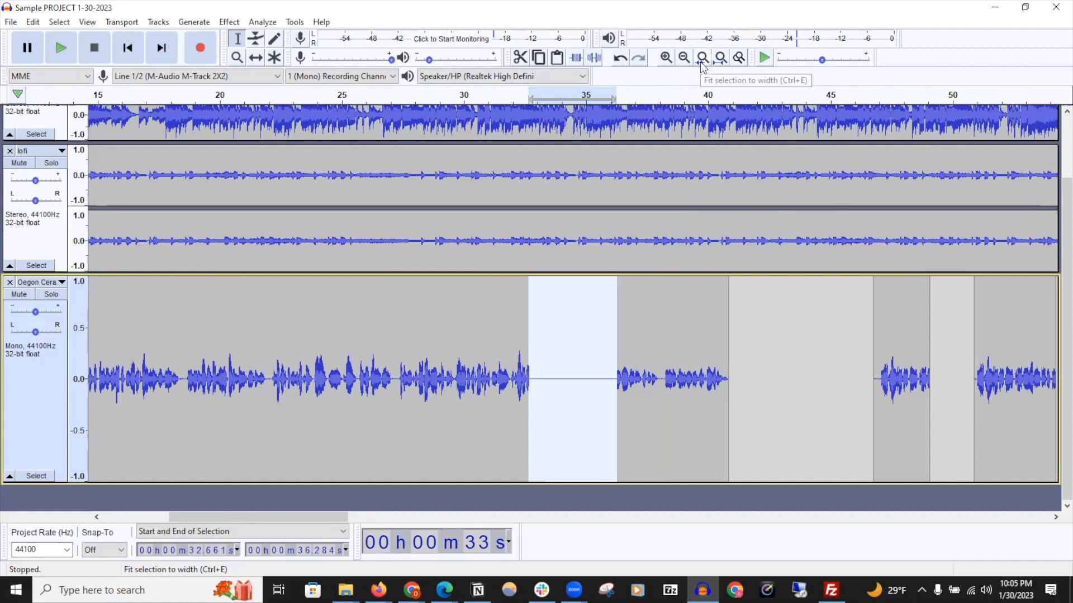
Select about 16.2 to 33.9 s of the Oegon track and compare fit-selection, fit-project and zoom-toggle views
drag(127, 333, 557, 336)
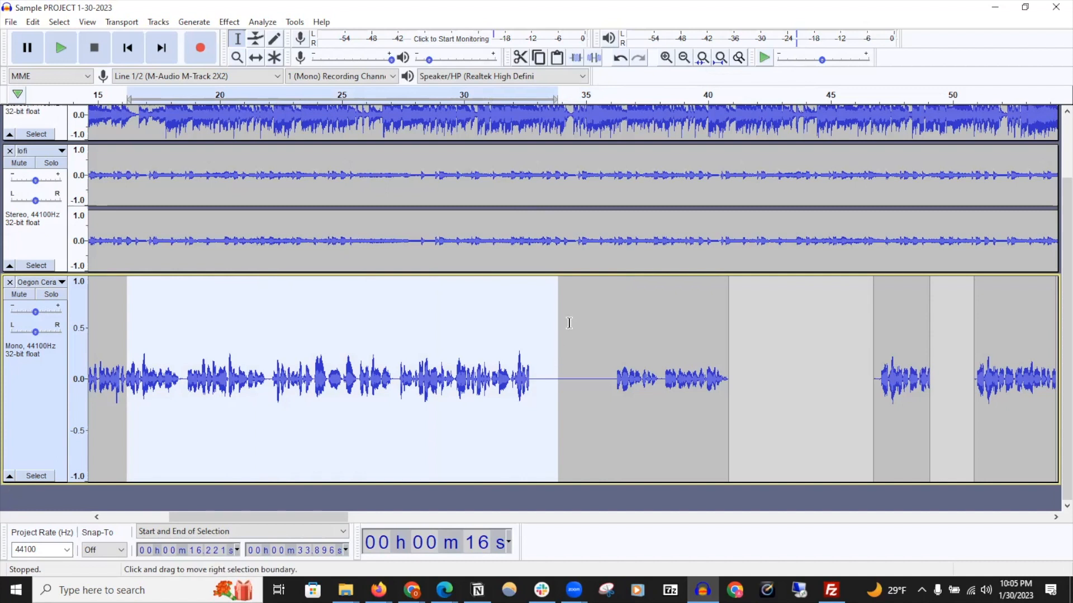
click(702, 60)
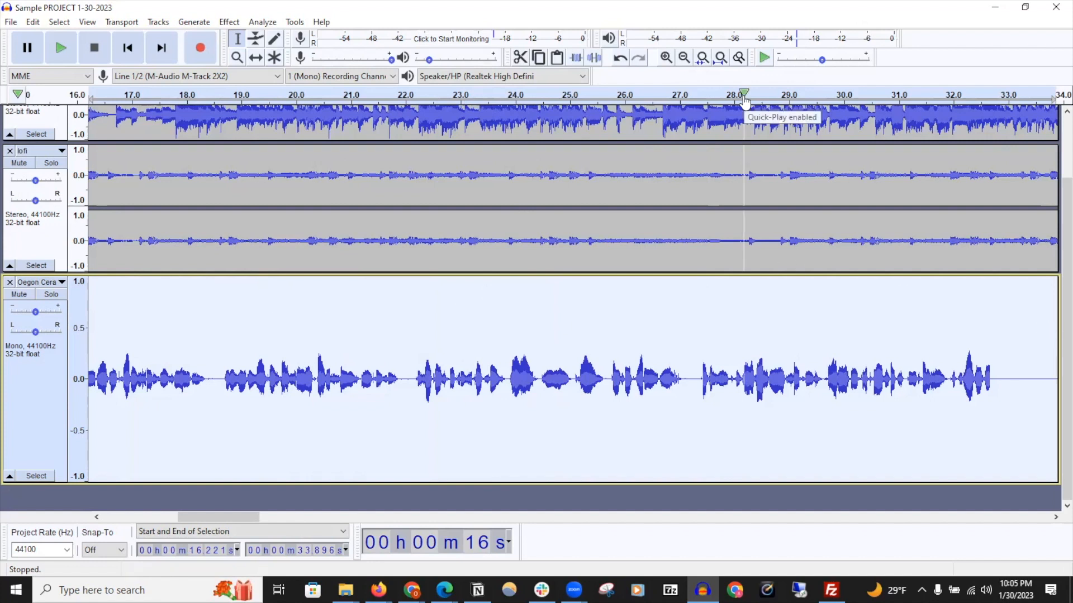
click(720, 58)
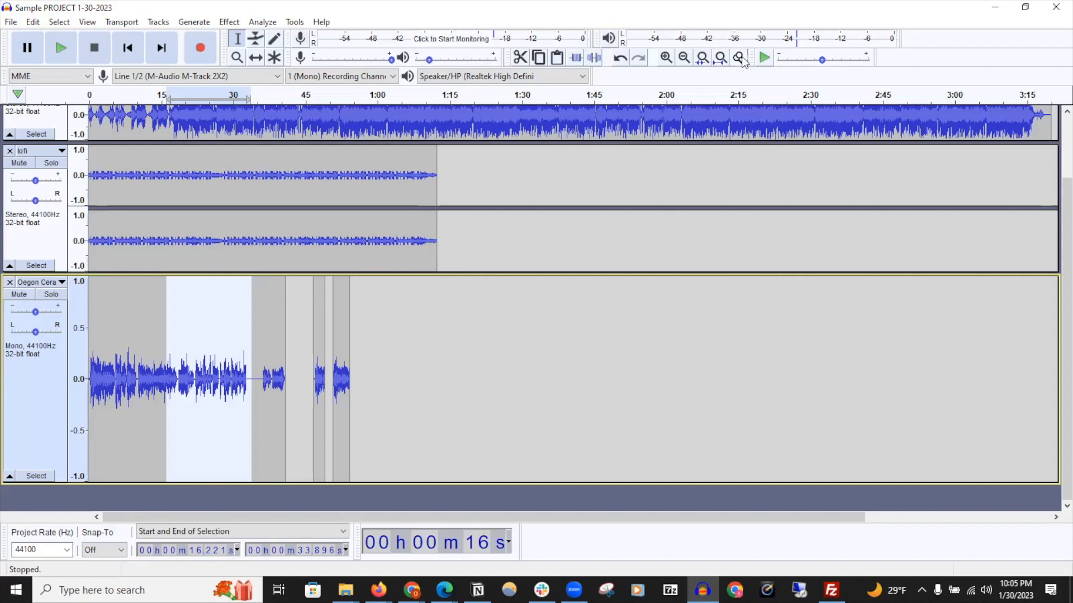
click(740, 58)
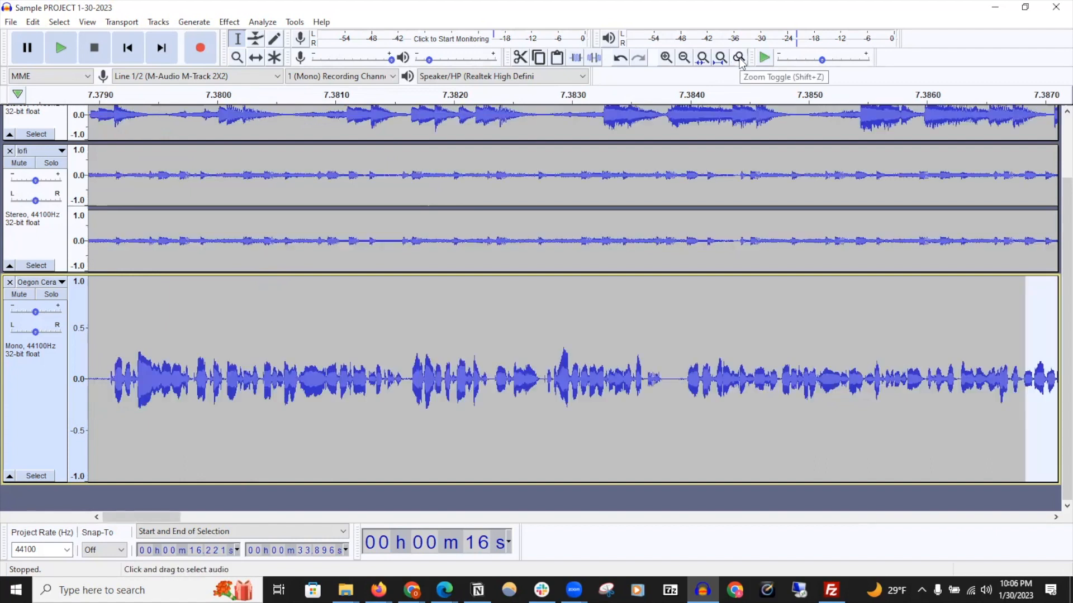
click(739, 58)
click(740, 58)
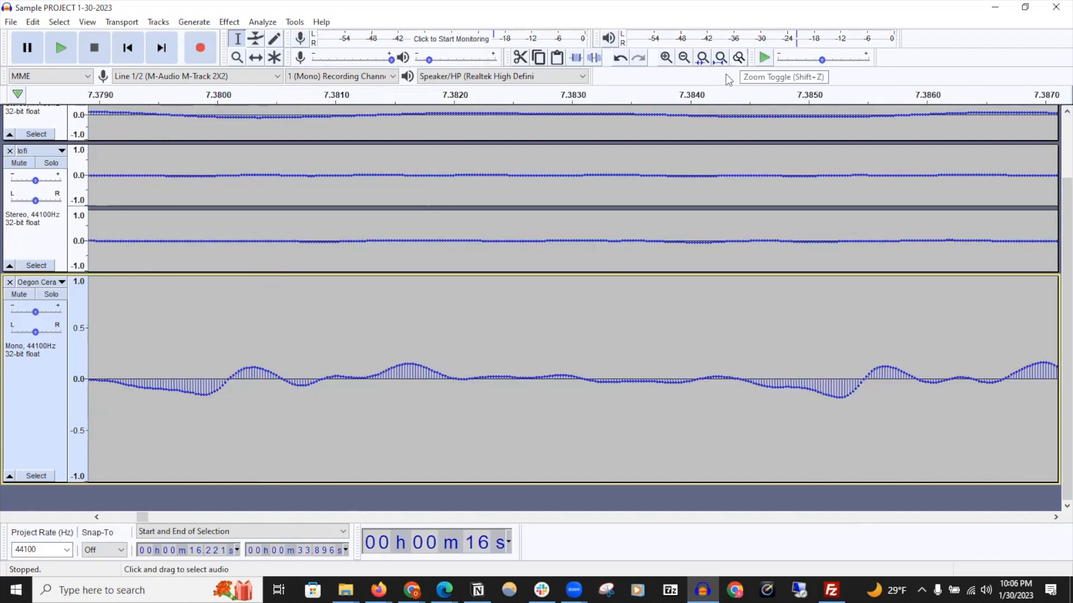
Undo the last edit
key(ctrl+z)
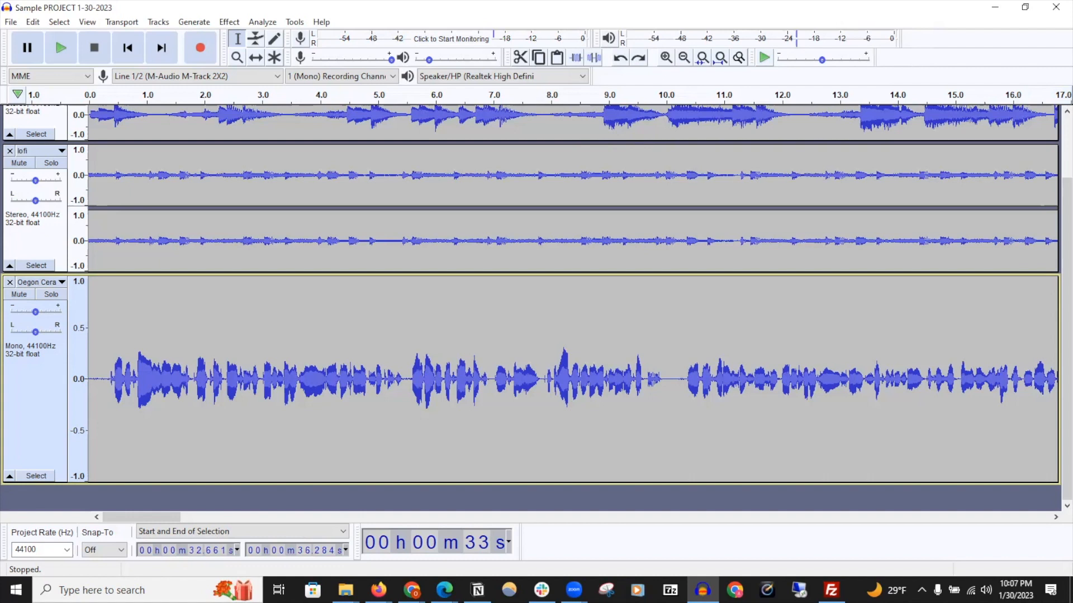
Float the transport and device toolbars over the tracks, widen a toolbar, then reset all toolbars to default
drag(5, 49, 227, 330)
drag(4, 76, 369, 407)
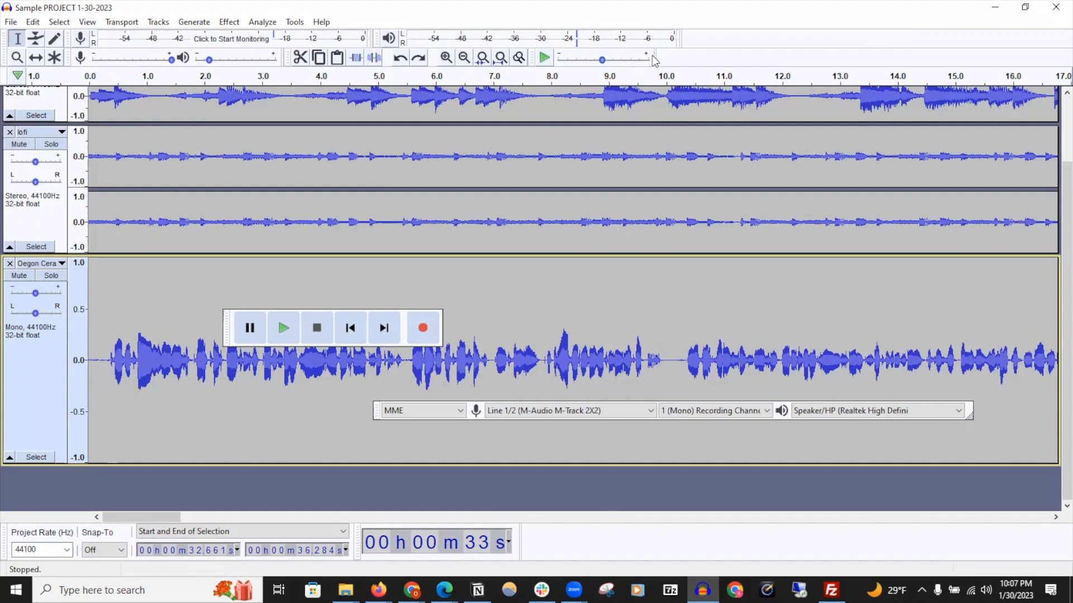
drag(654, 60, 997, 81)
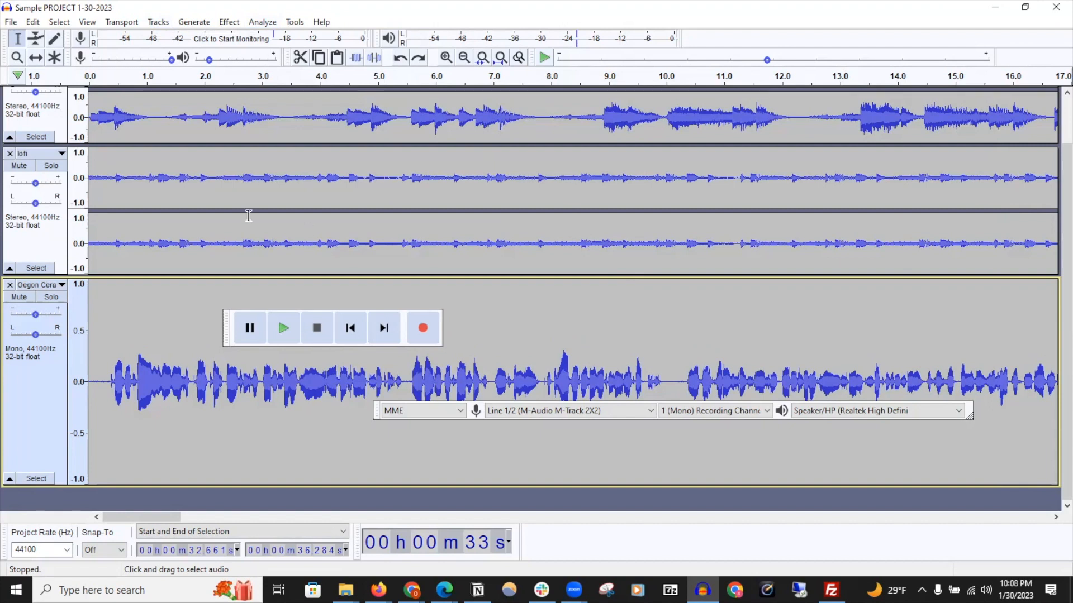
click(88, 22)
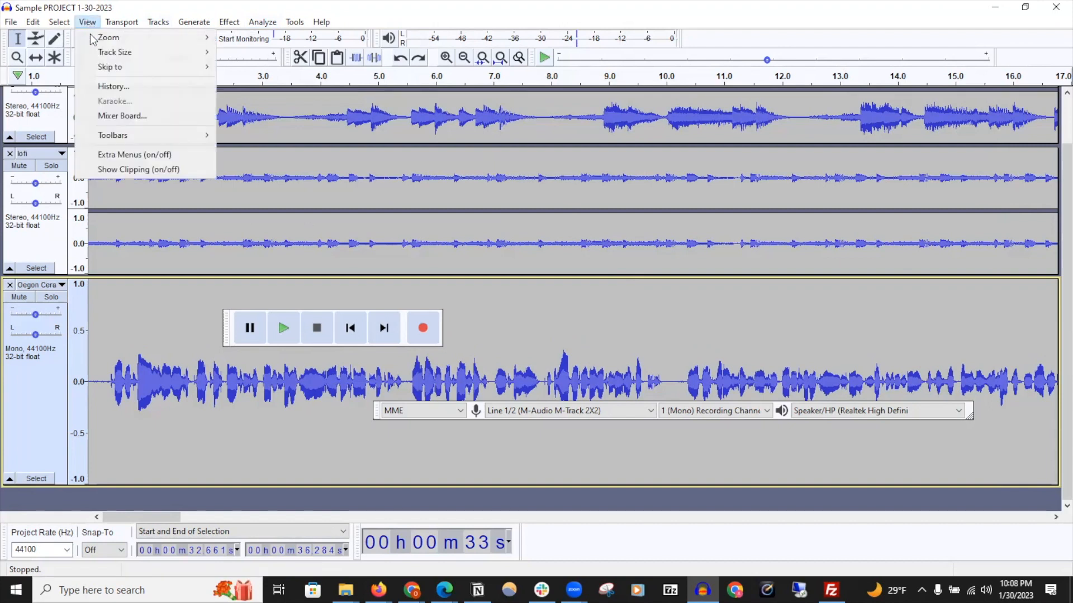
mouse_move(114, 140)
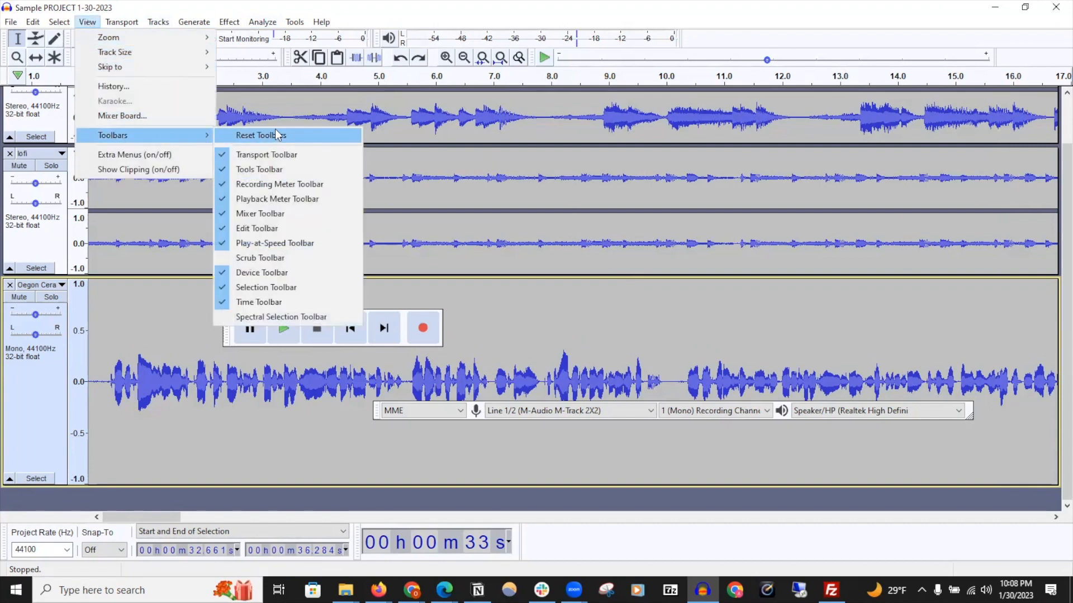
click(310, 137)
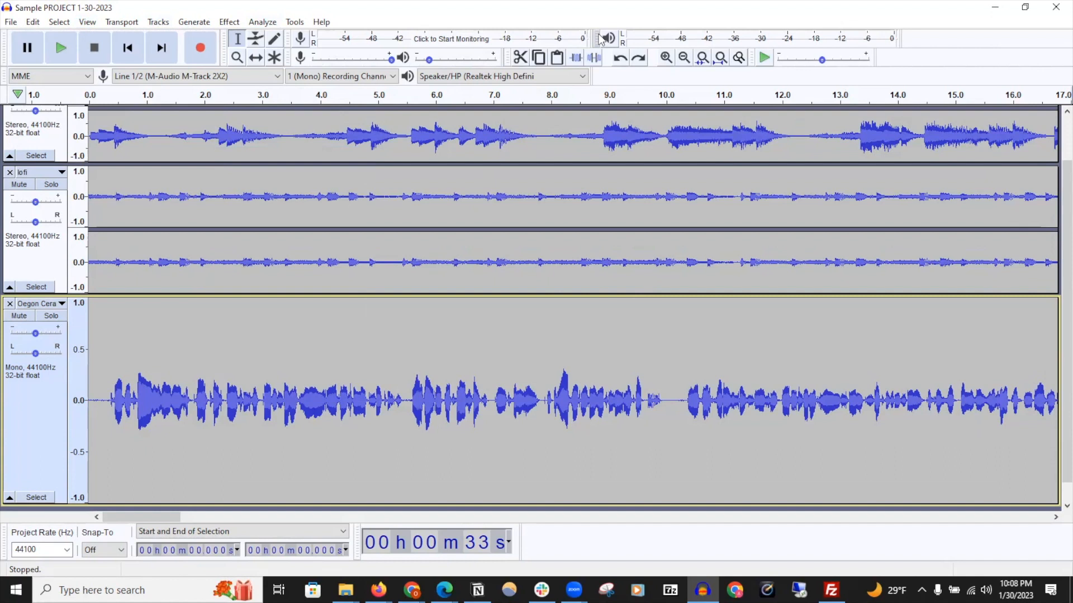
Move the playback meter toolbar onto its own row and stretch it across the window width
drag(596, 39, 10, 96)
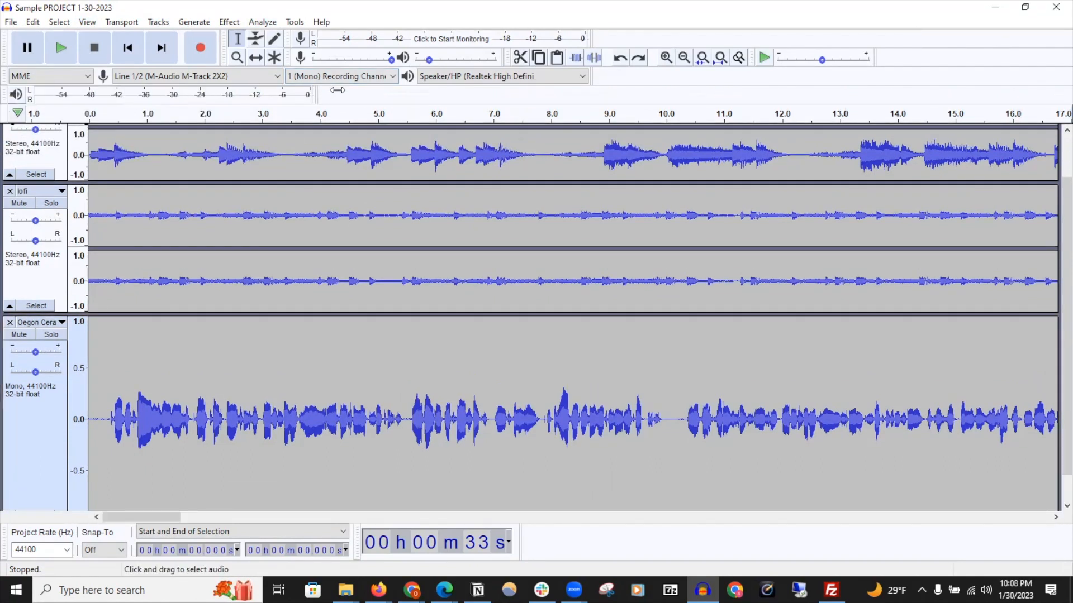
drag(710, 94, 1059, 89)
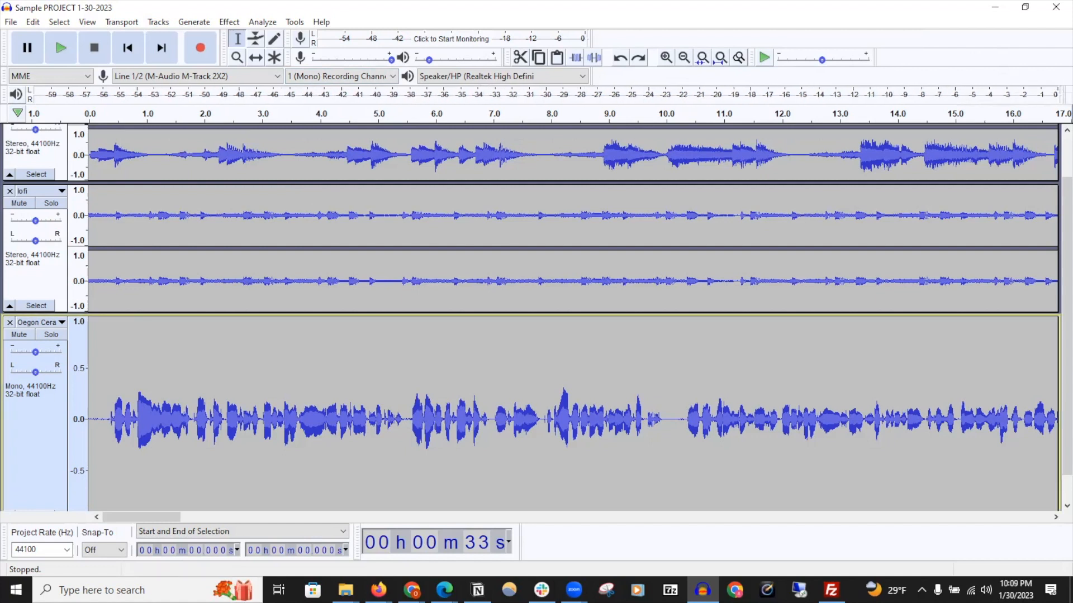
Close the Ketsa track and undo its removal
scroll(174, 205, up, 2)
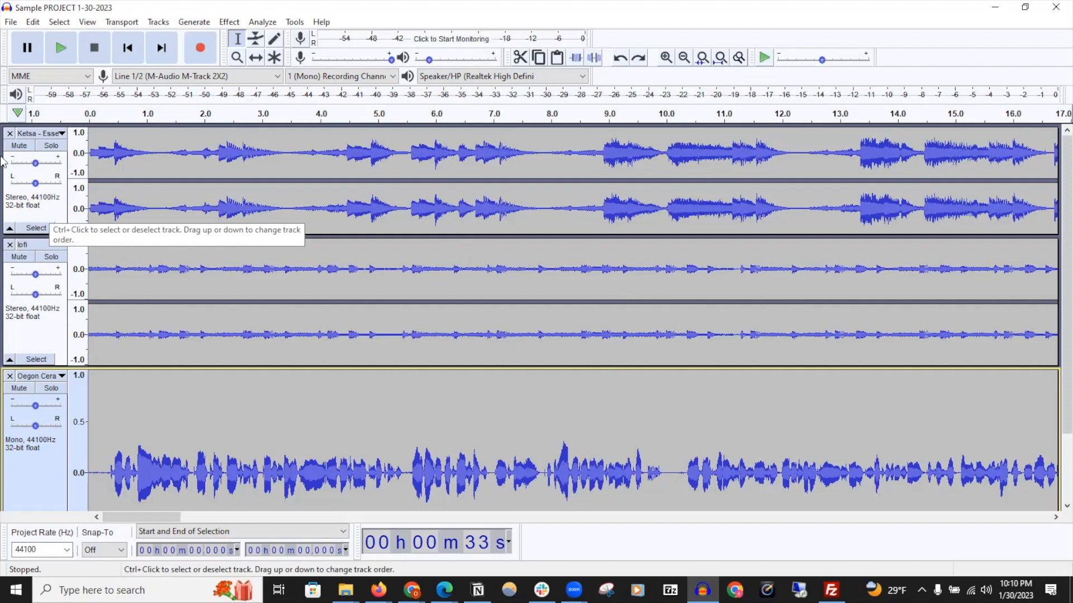
click(8, 134)
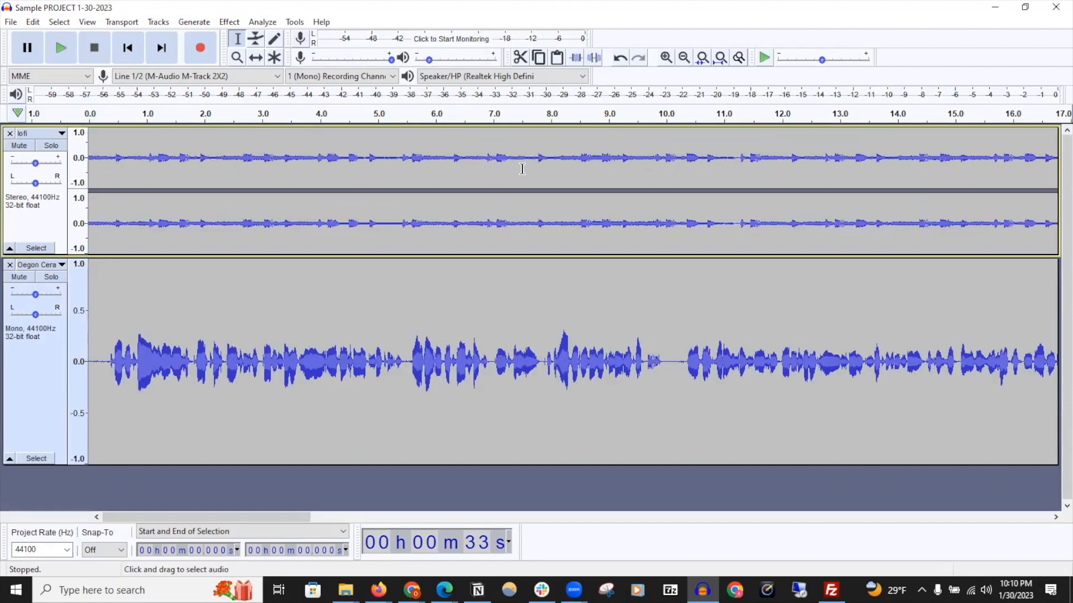
click(619, 58)
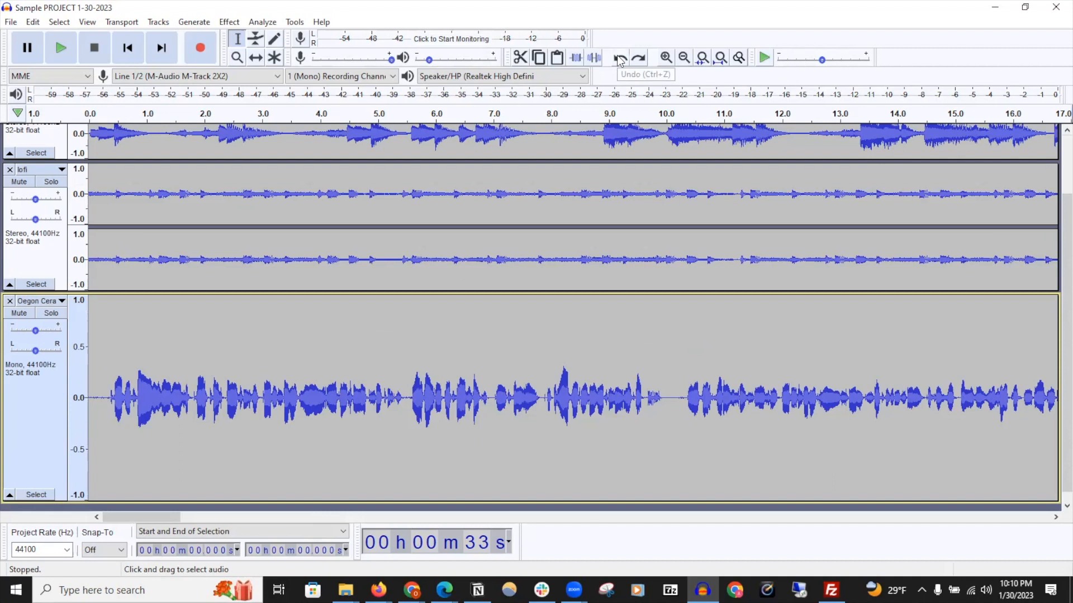
Reduce the height of the Oegon Ceramic Showcase track
scroll(526, 242, up, 1)
scroll(488, 490, down, 2)
drag(488, 490, 481, 383)
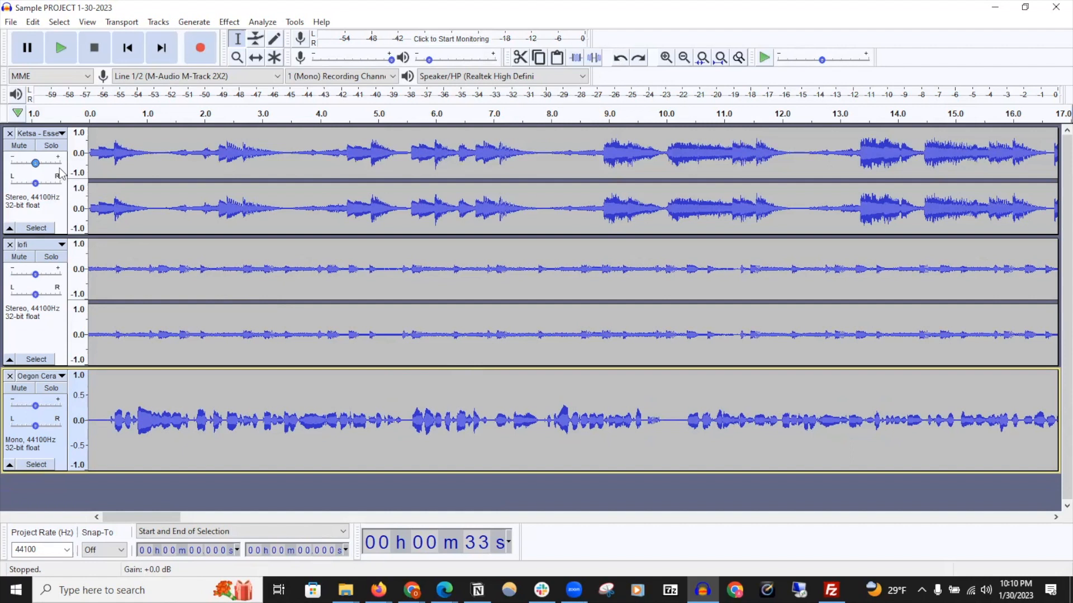
Mute the Ketsa track, then solo and unsolo it
click(27, 146)
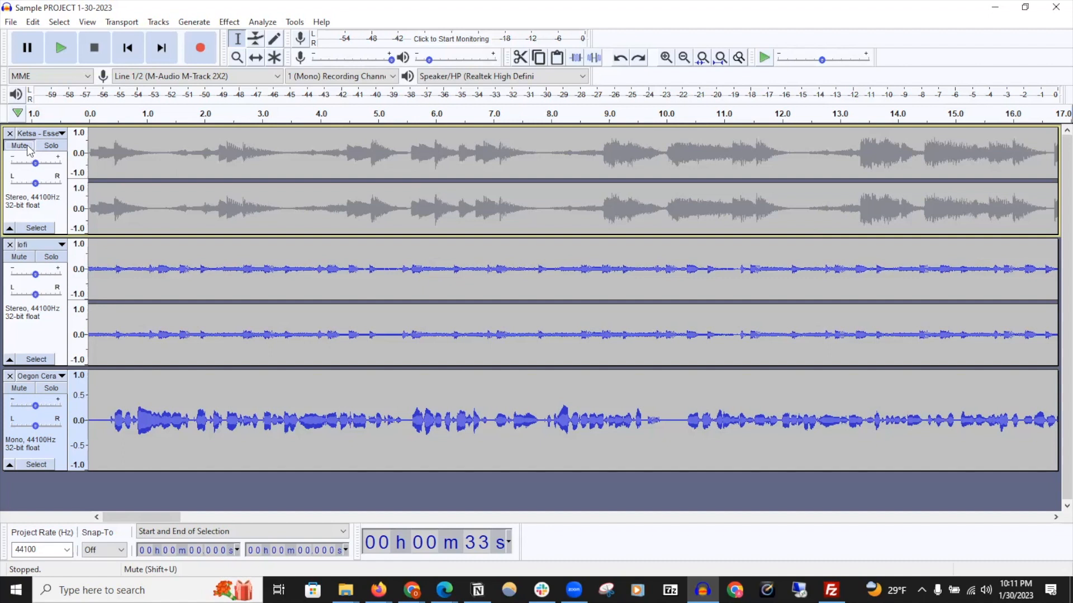
click(47, 146)
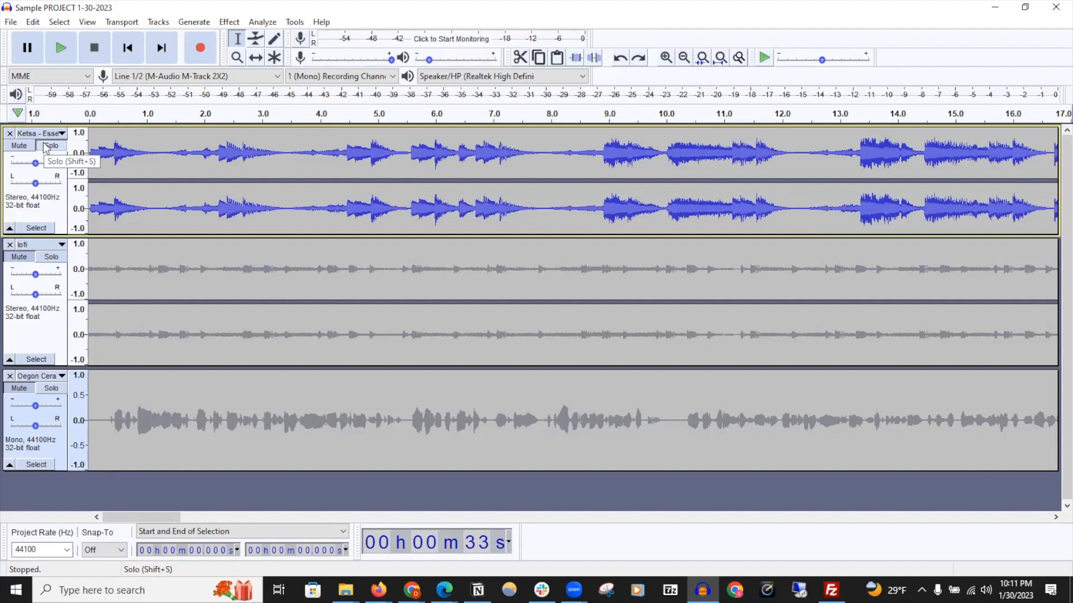
click(48, 147)
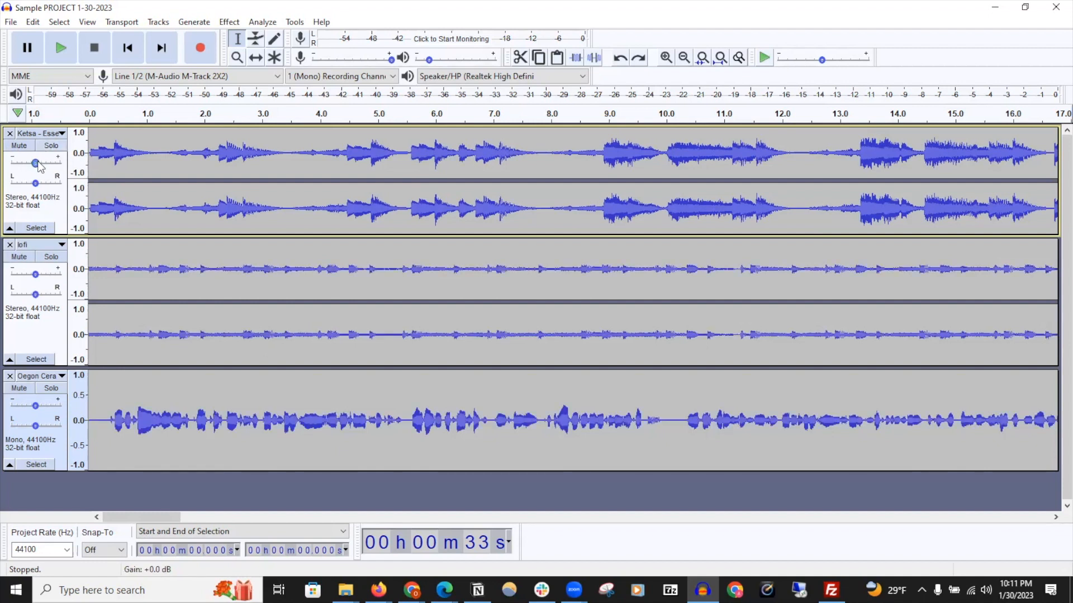
mouse_move(39, 163)
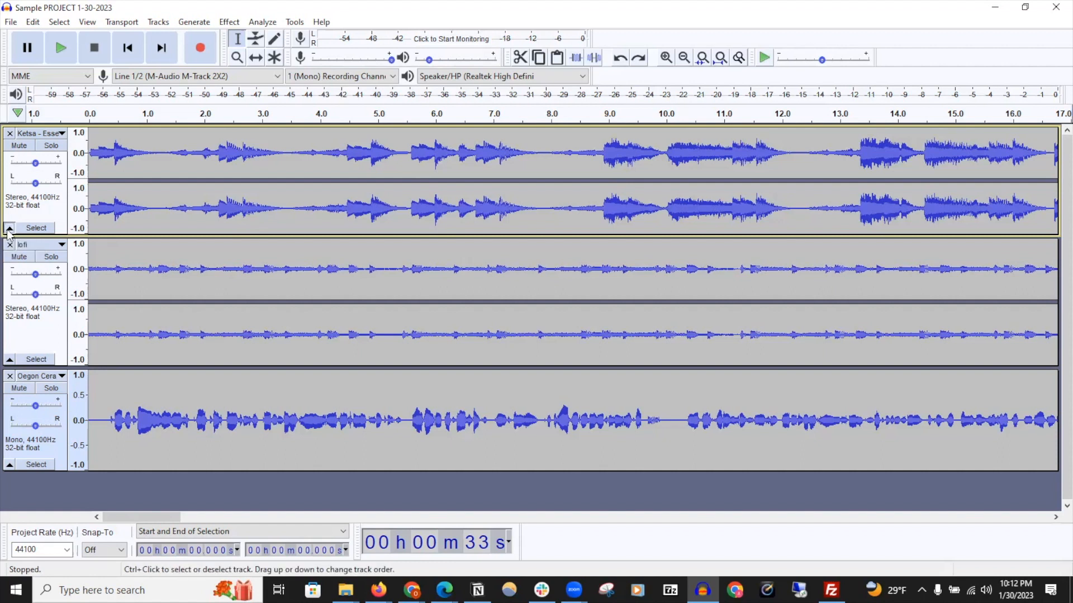
Collapse the Ketsa and lofi tracks, then expand both again
click(8, 275)
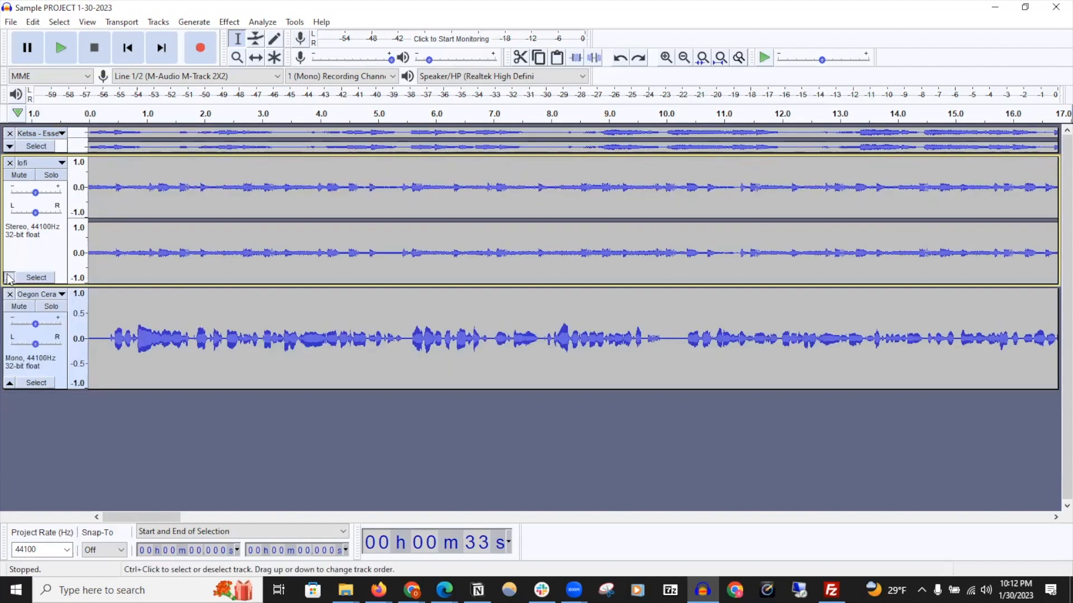
click(8, 278)
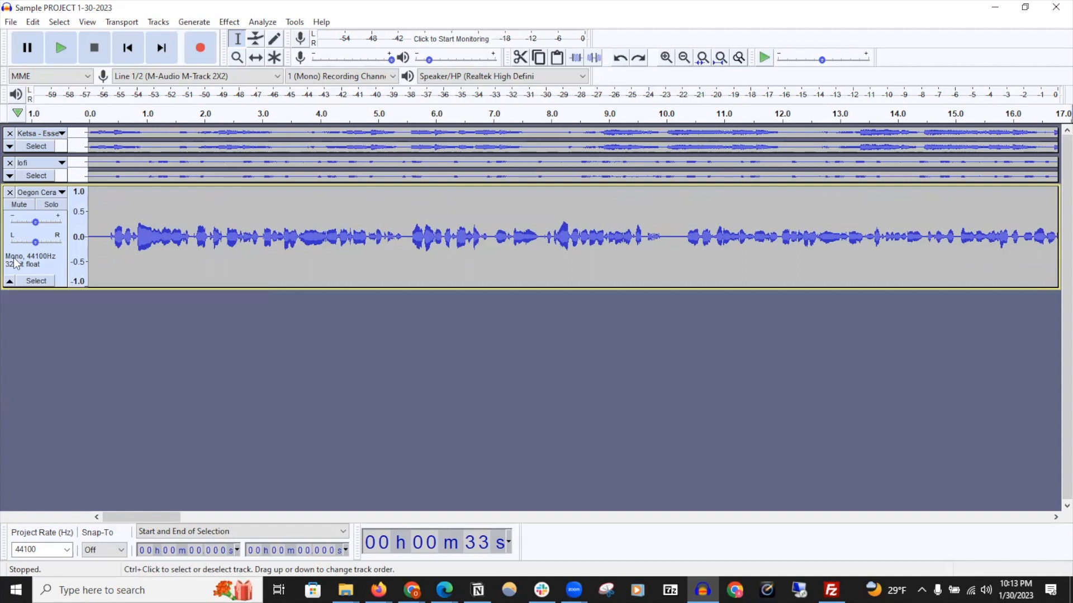
click(7, 177)
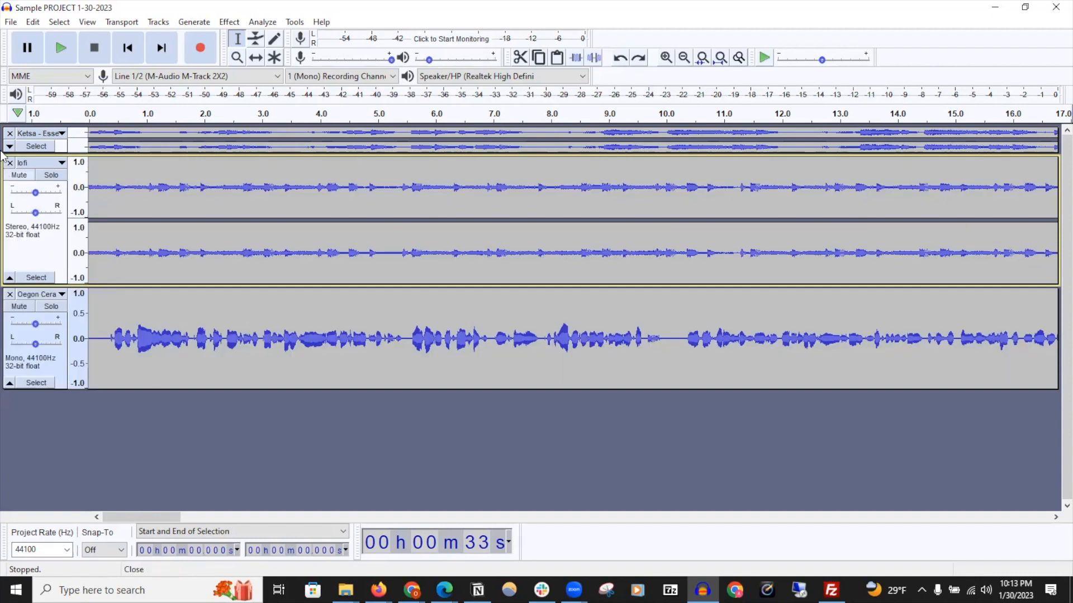
click(8, 147)
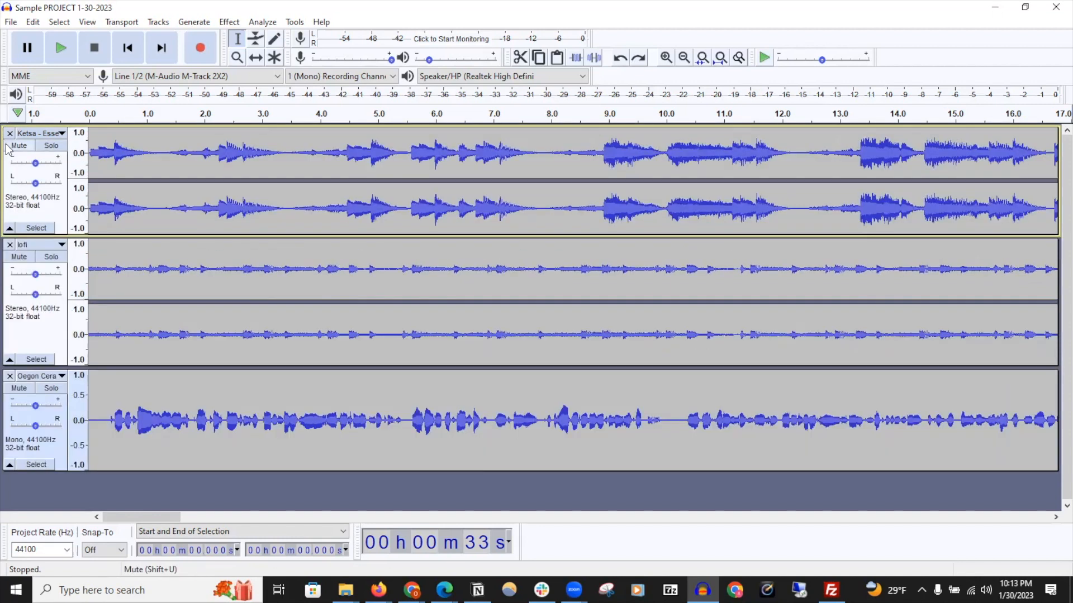
Select the Ketsa and lofi tracks together, then select all tracks
click(36, 229)
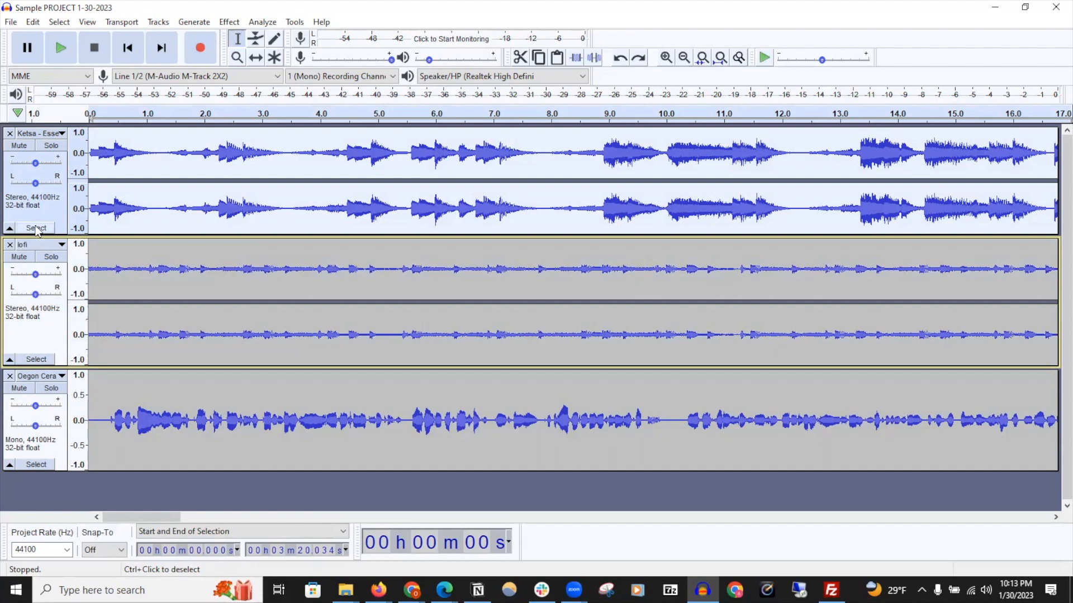
click(29, 361)
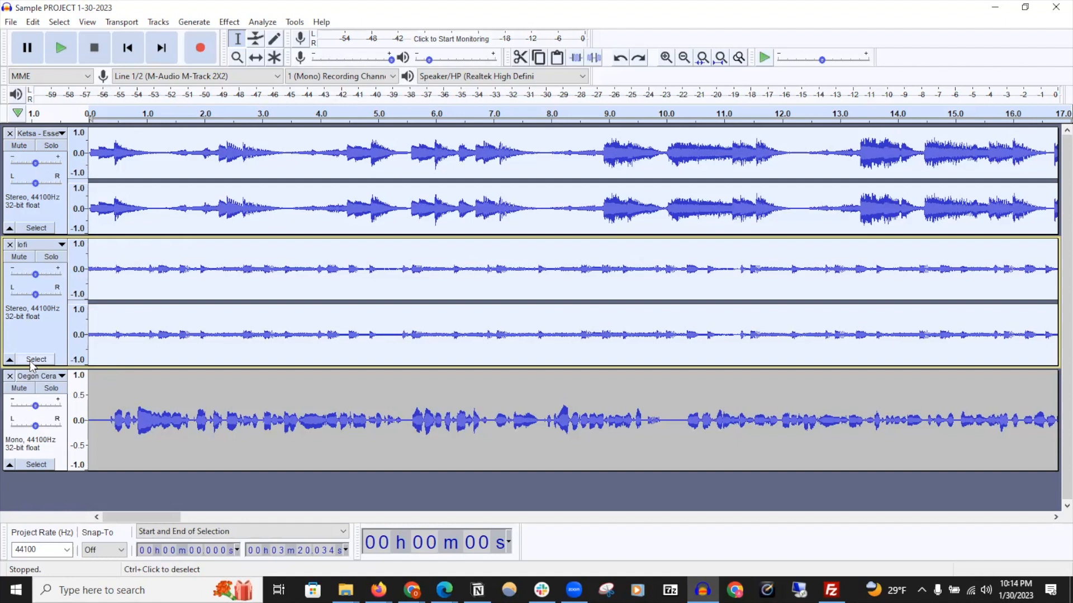
key(ctrl+a)
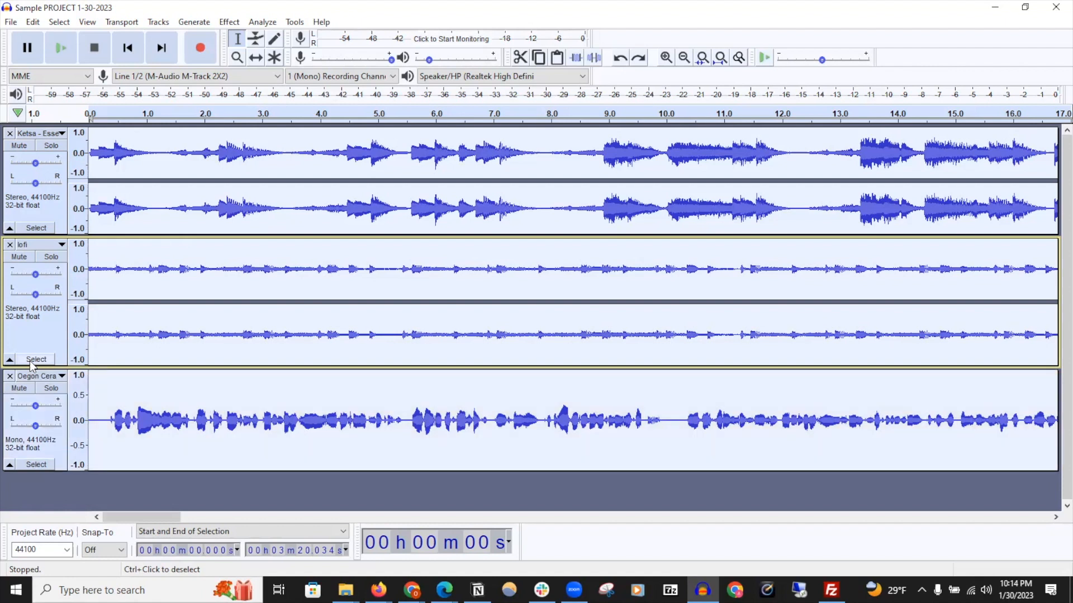
Rename the lofi track to Anchor 1
click(142, 334)
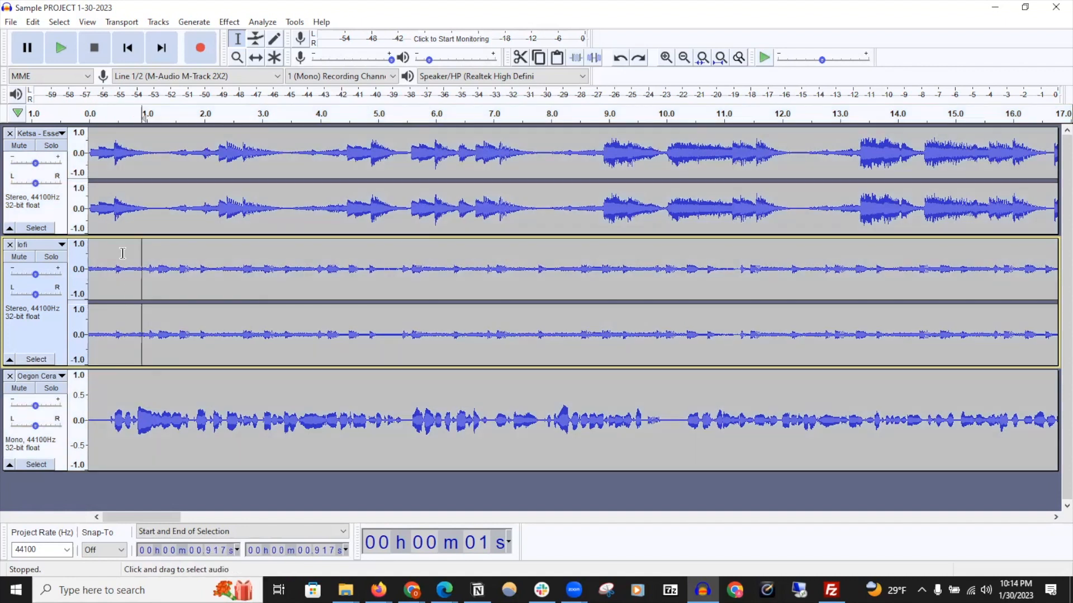
click(59, 22)
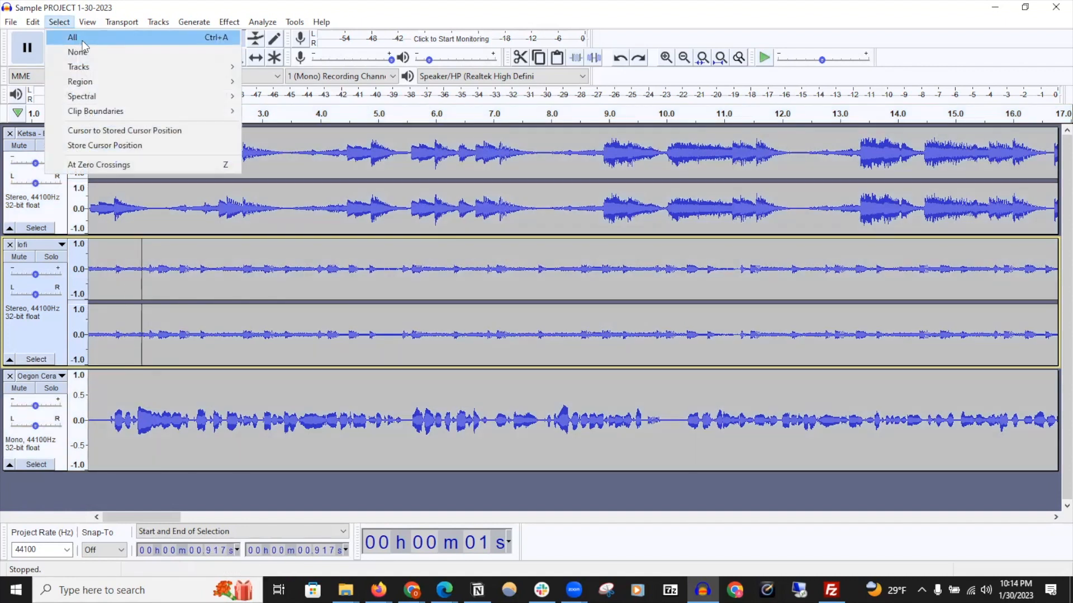
click(228, 39)
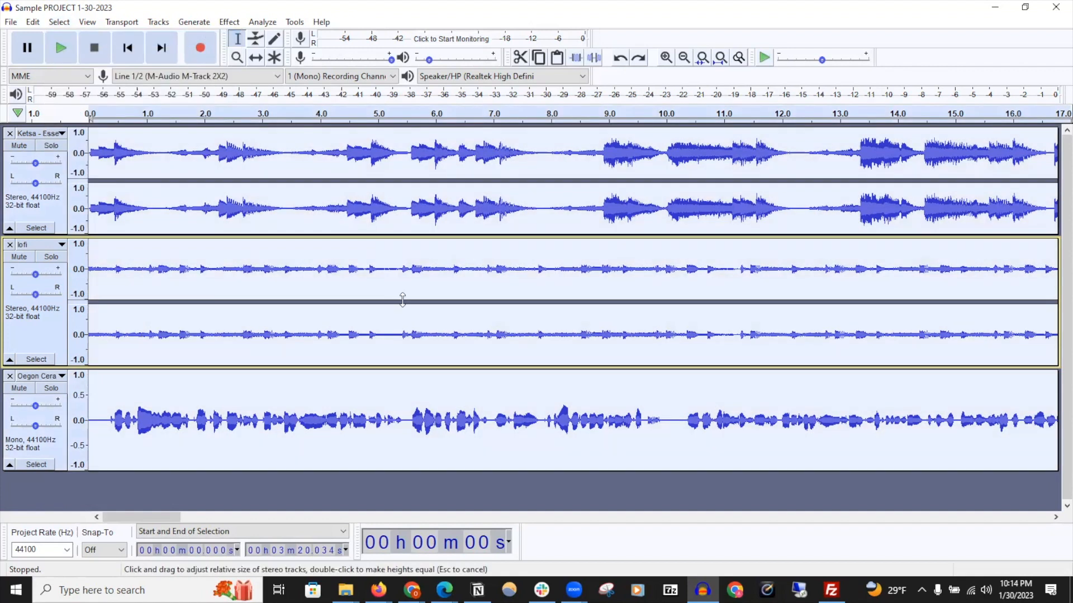
click(405, 295)
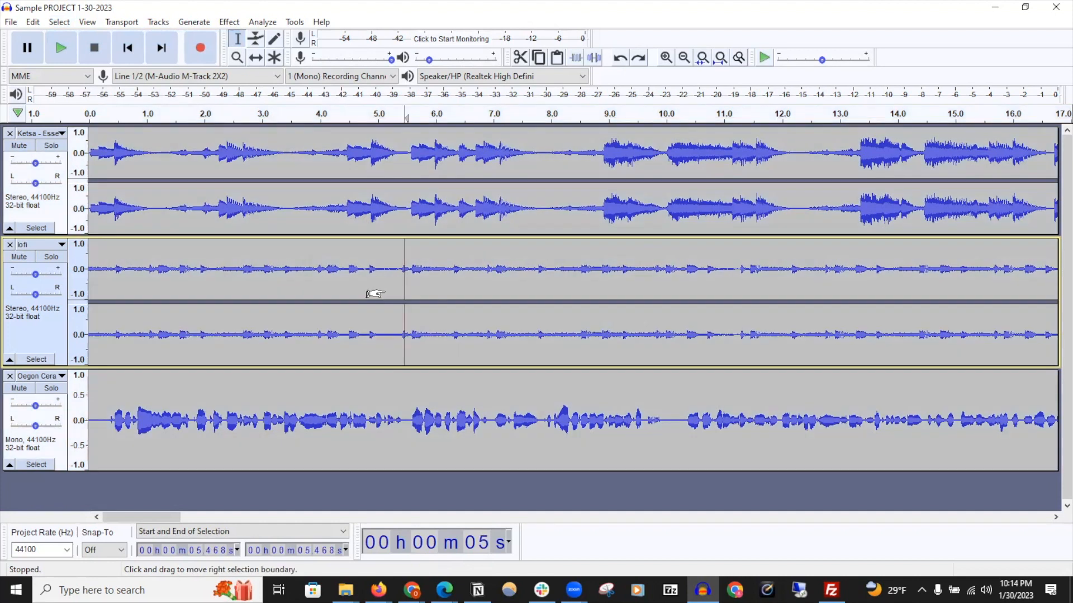
click(62, 244)
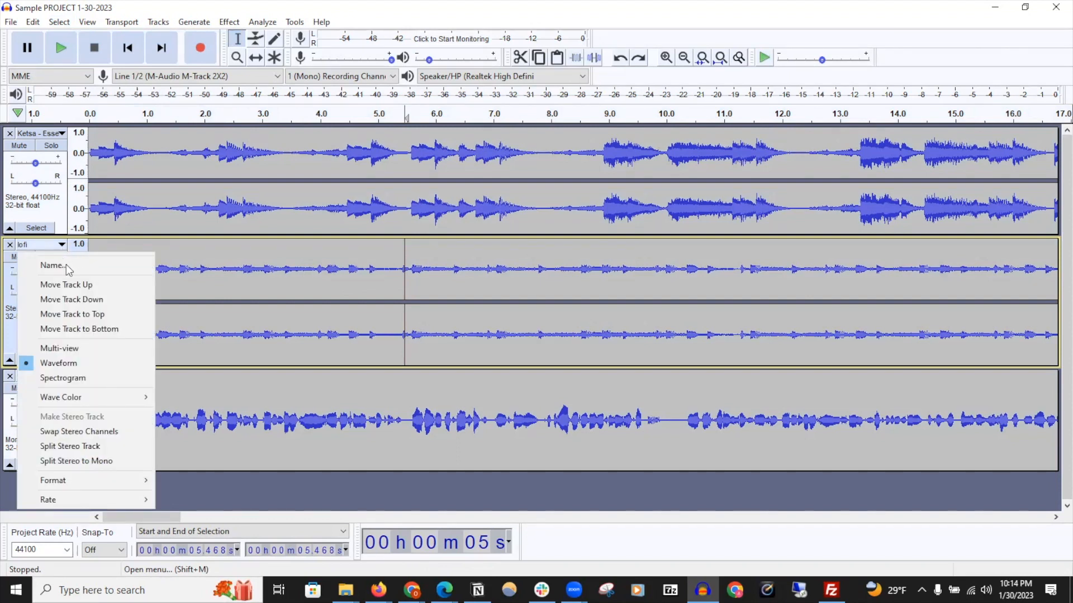
click(92, 266)
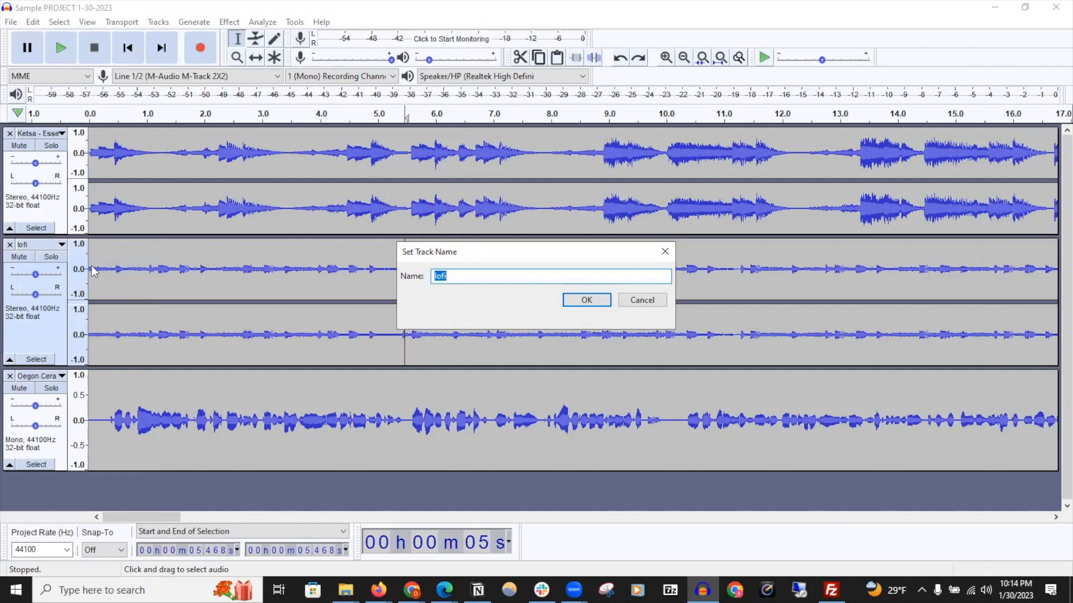
key(shift)
text(Anchor 1)
key(Return)
Move the Oegon Ceramic Showcase track to the top of the track list
click(61, 244)
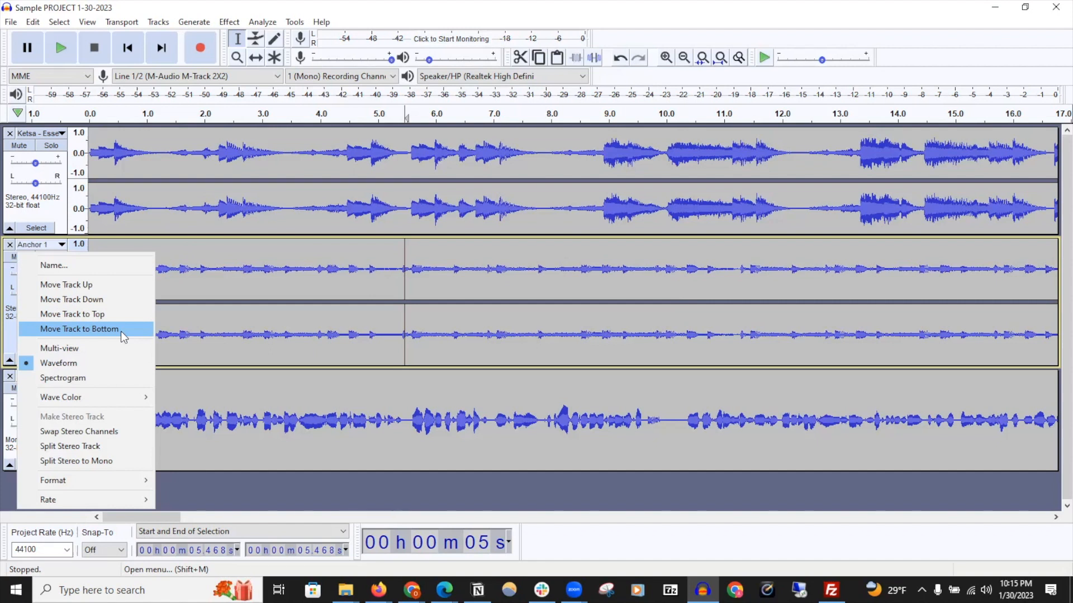
click(220, 414)
drag(59, 447, 66, 161)
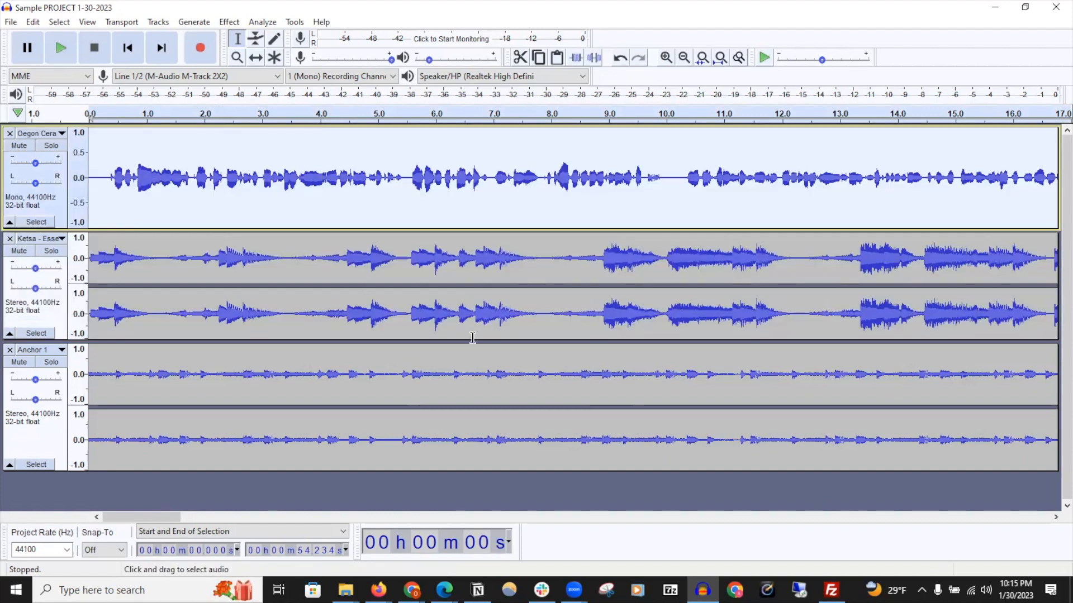
Change the Oegon Ceramic Showcase track's wave color to Instrument 2
click(60, 135)
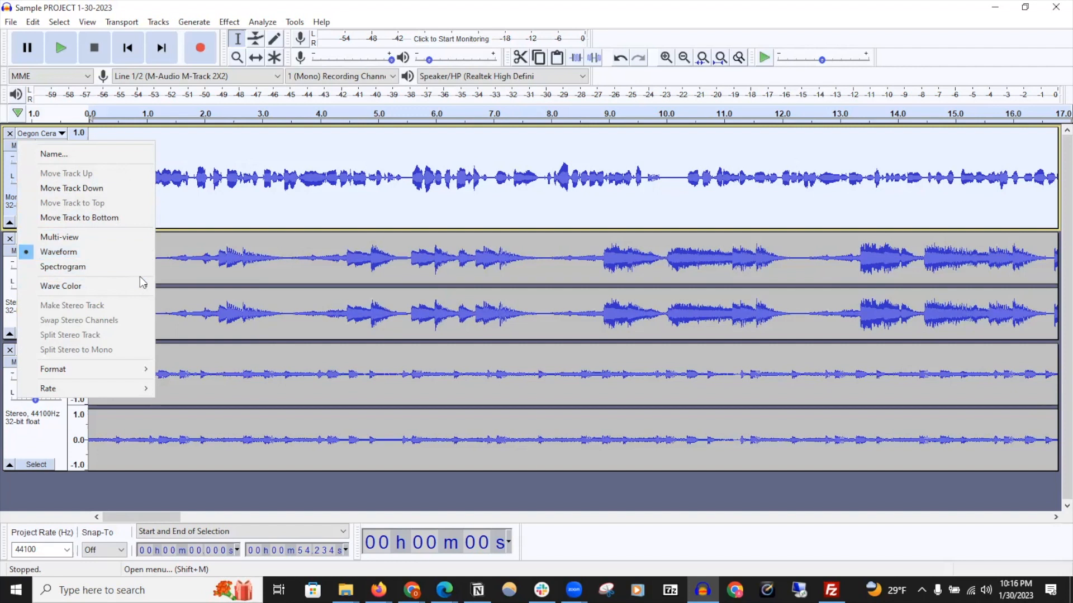
mouse_move(140, 287)
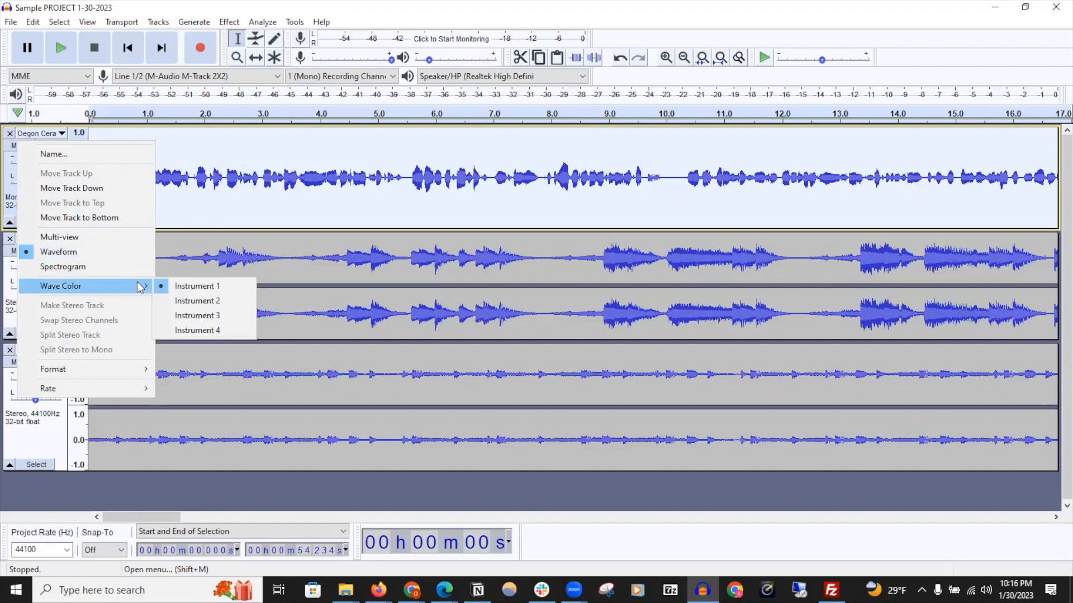
click(223, 304)
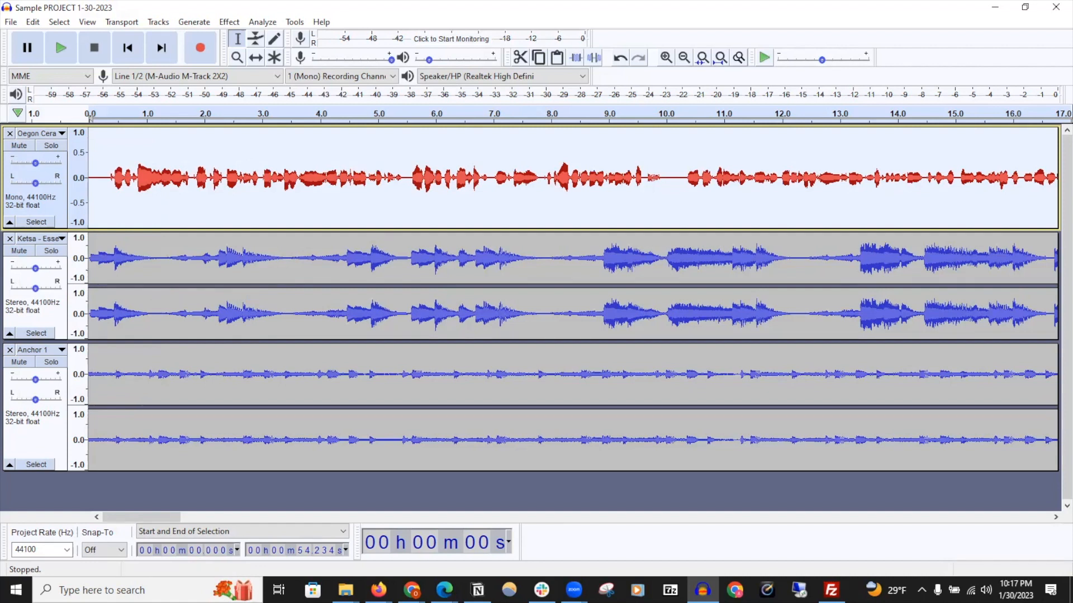
click(160, 23)
mouse_move(180, 42)
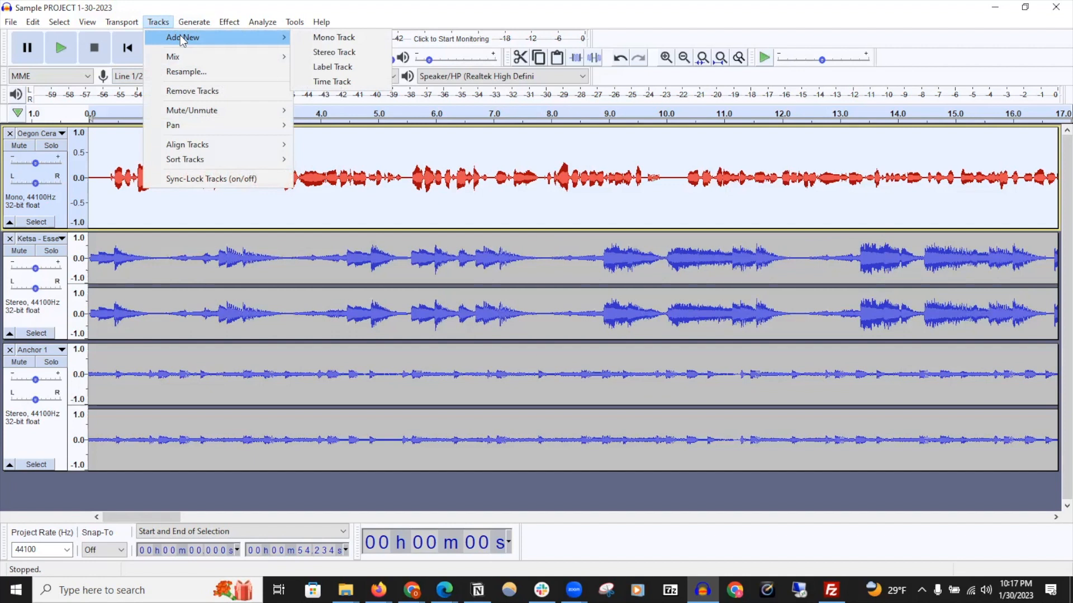
mouse_move(204, 145)
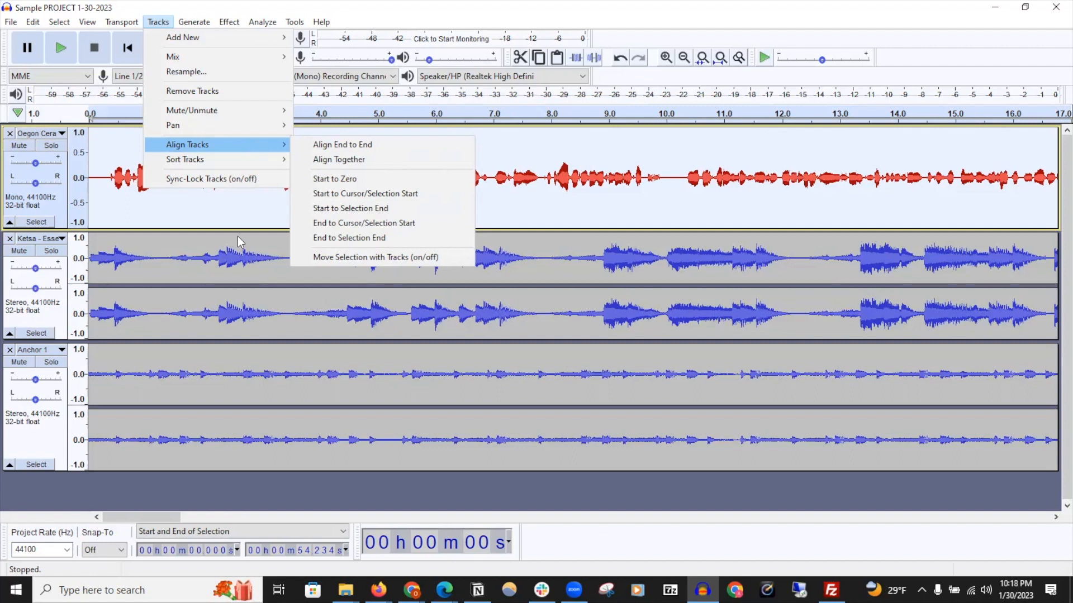
click(259, 304)
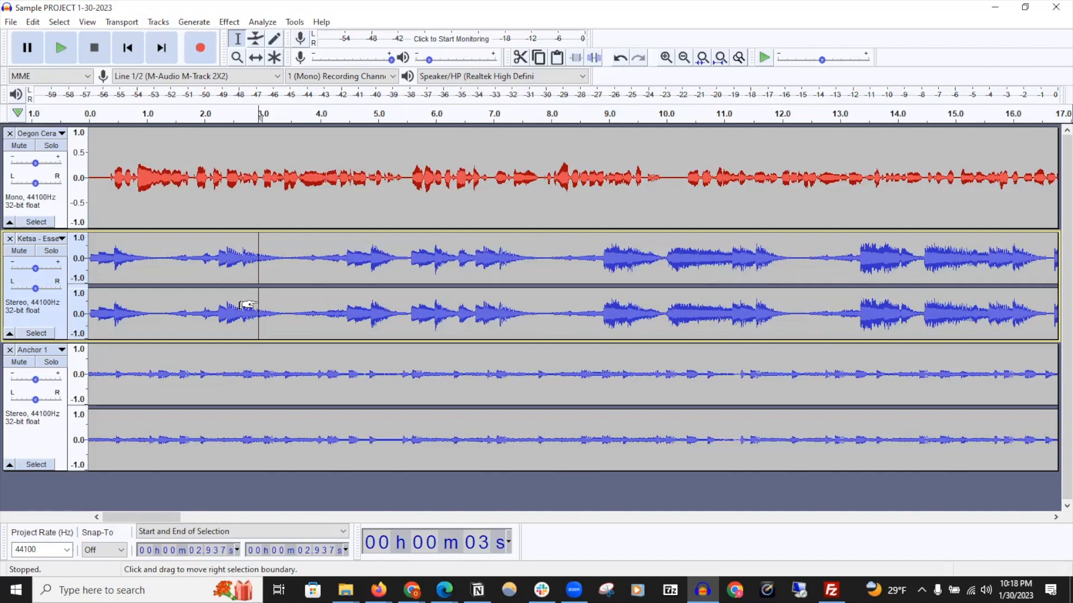
key(space)
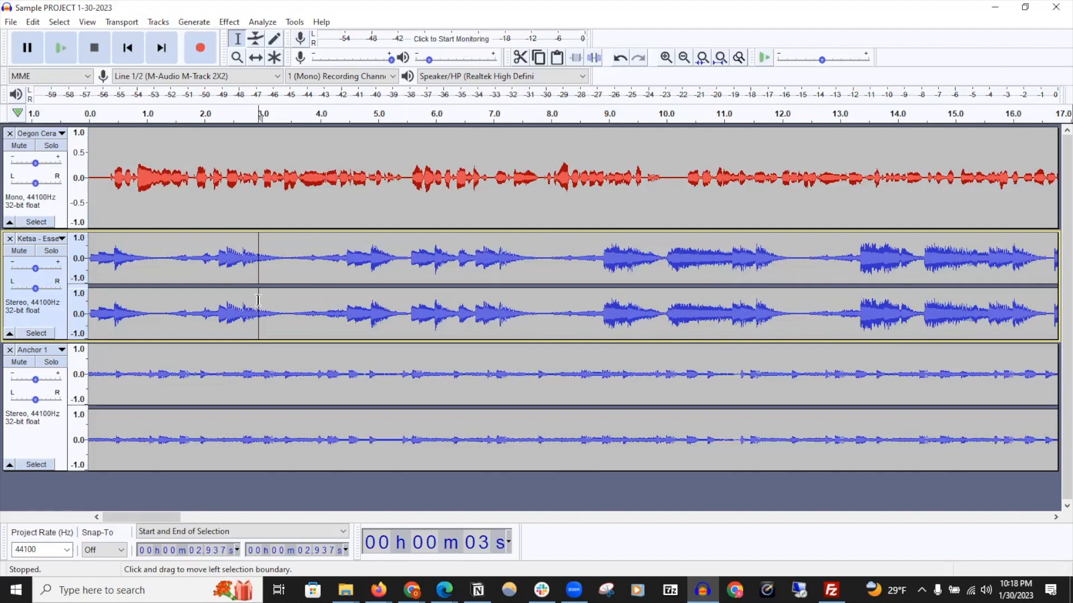
Select all tracks and align them end to end
key(ctrl+a)
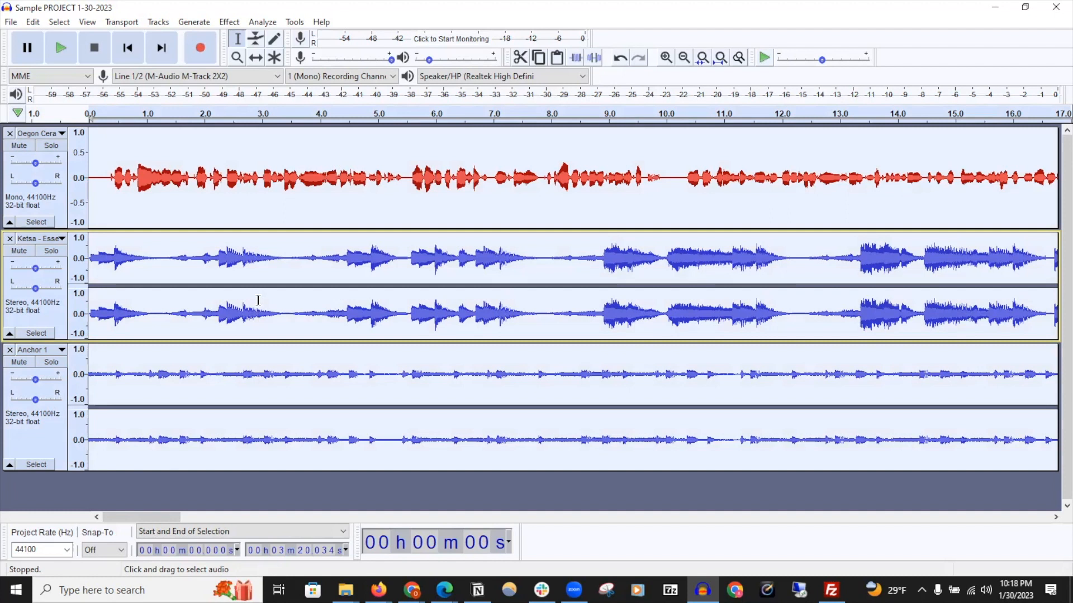
click(162, 23)
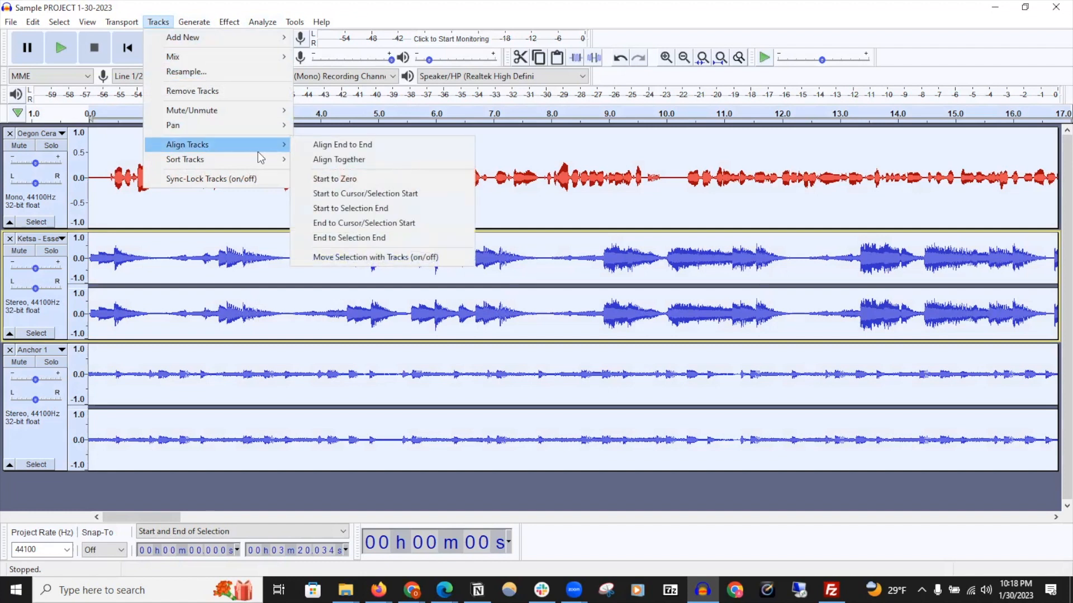
click(388, 146)
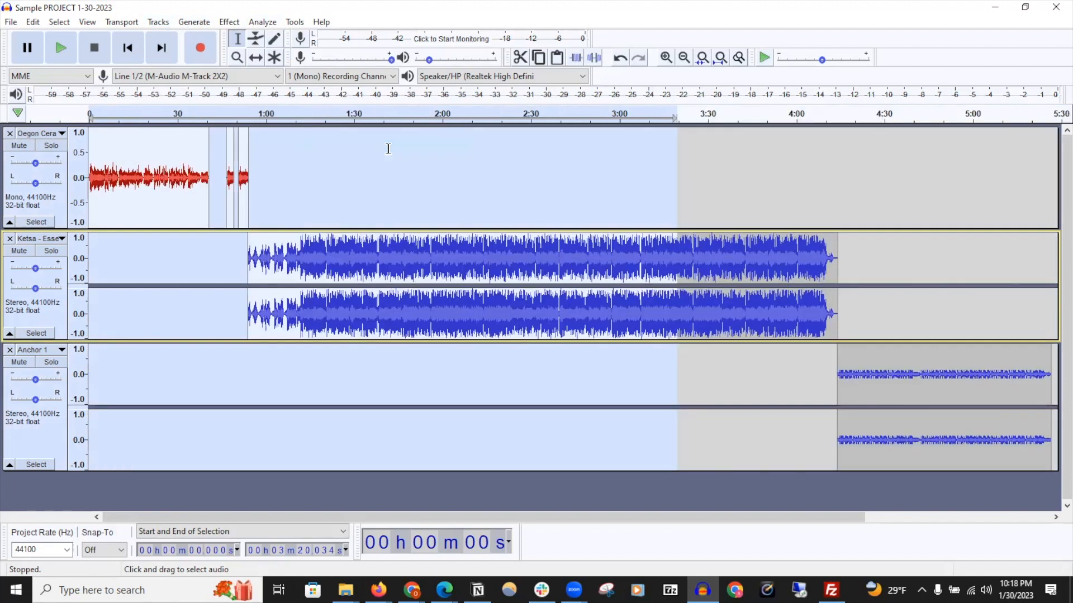
Sort the tracks by name
click(229, 23)
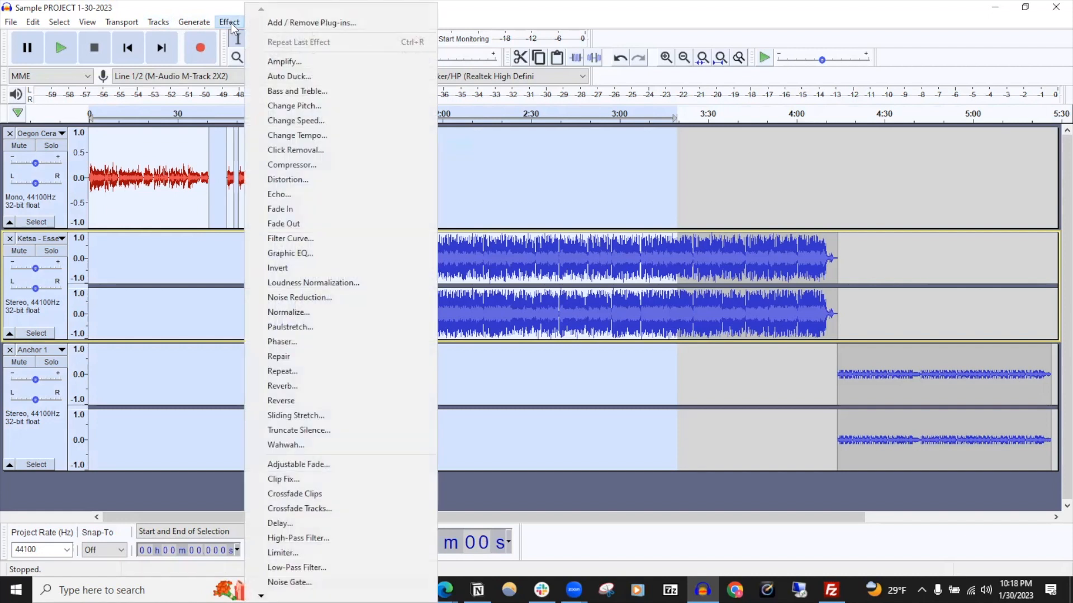
mouse_move(198, 25)
mouse_move(158, 23)
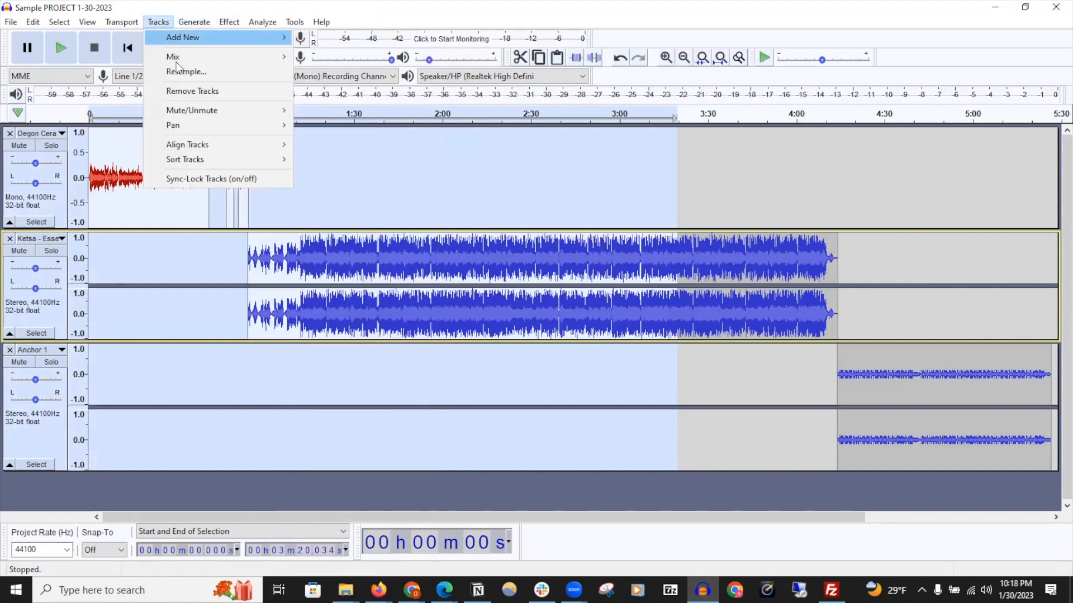
mouse_move(263, 159)
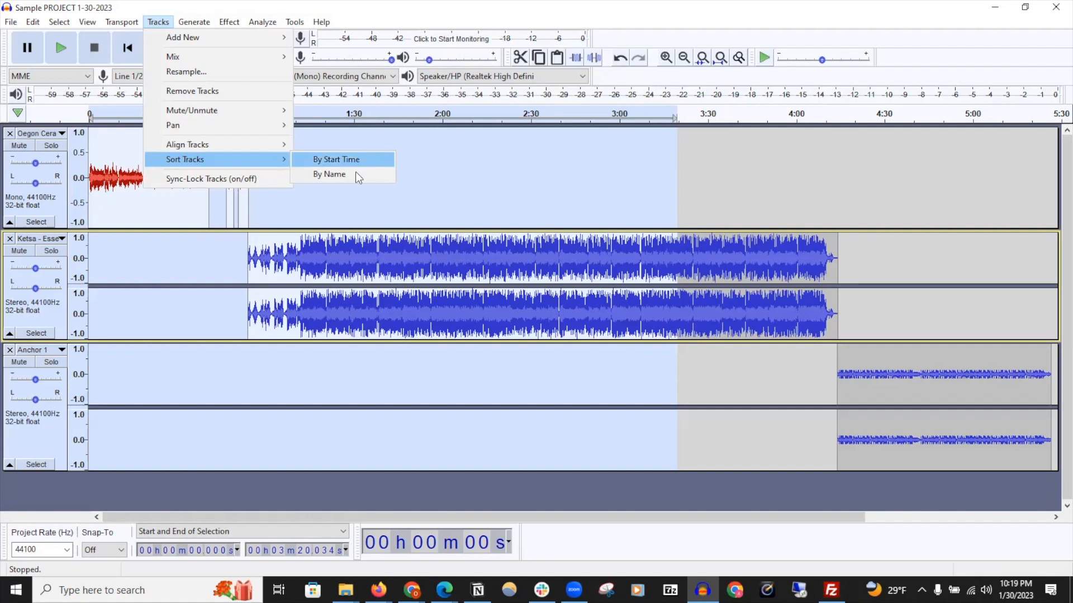
click(377, 174)
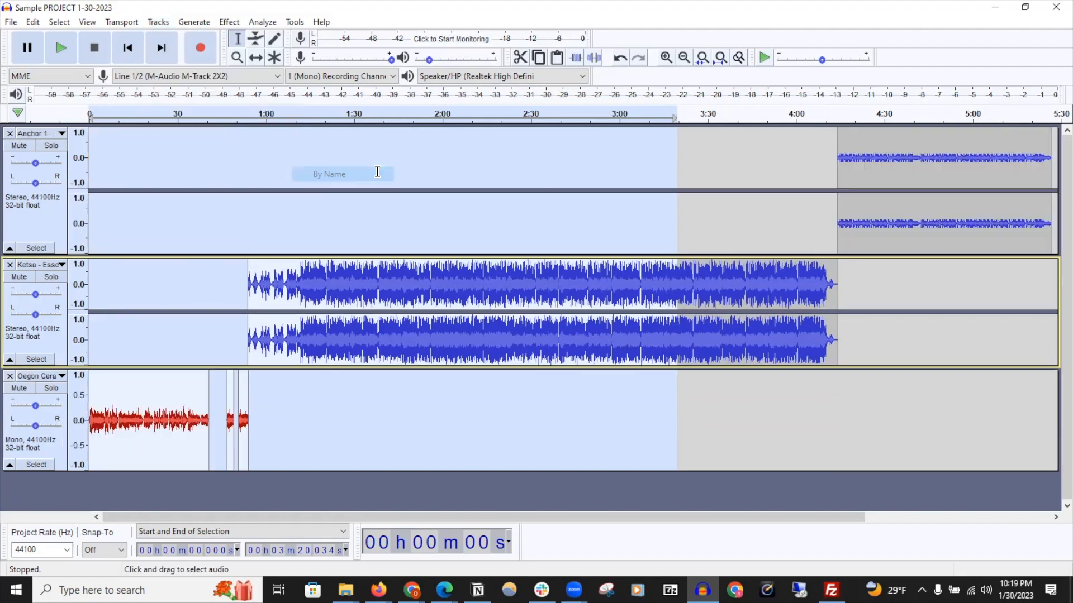
Select the Anchor 1 track and open the Amplify effect for it
click(682, 58)
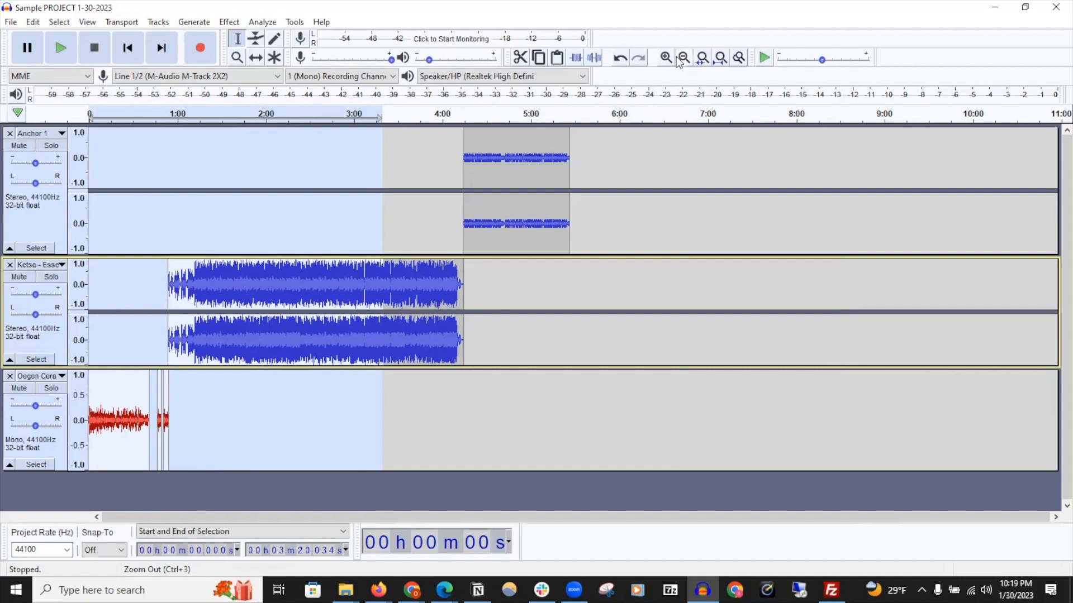
click(47, 248)
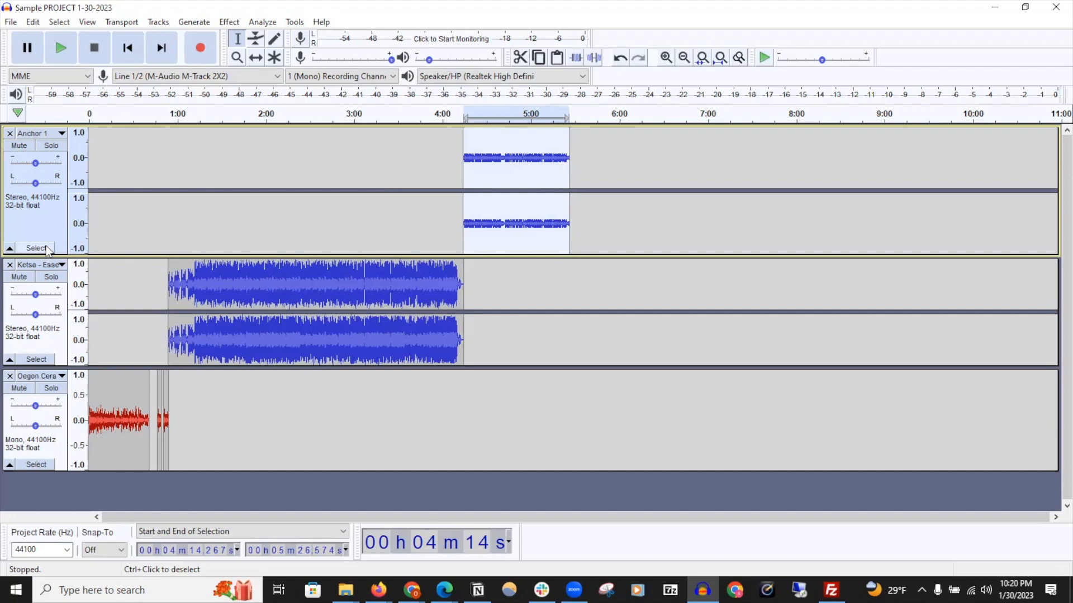
click(225, 24)
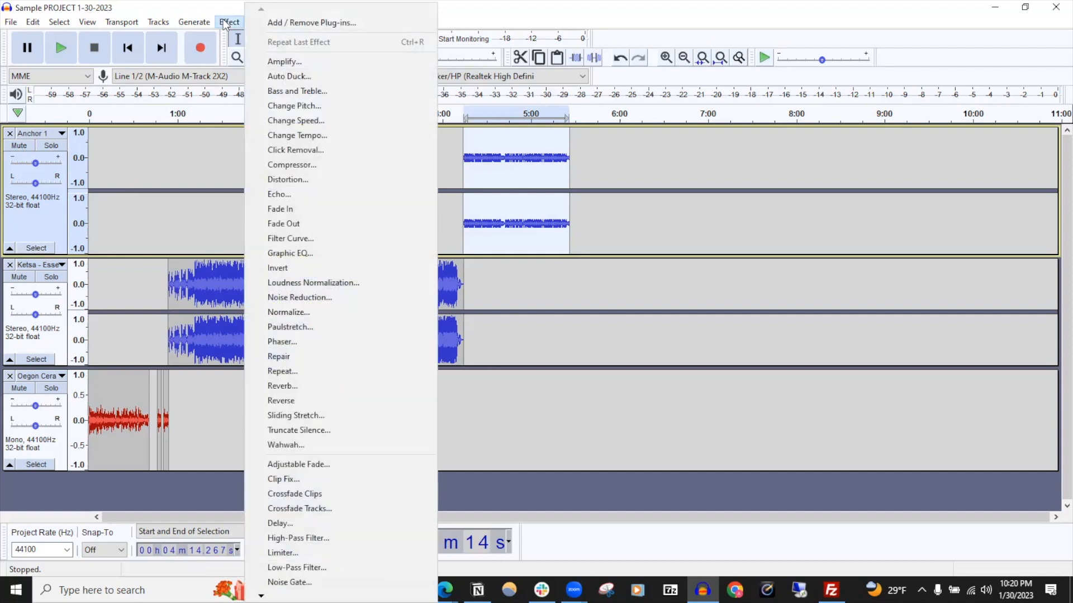
click(307, 60)
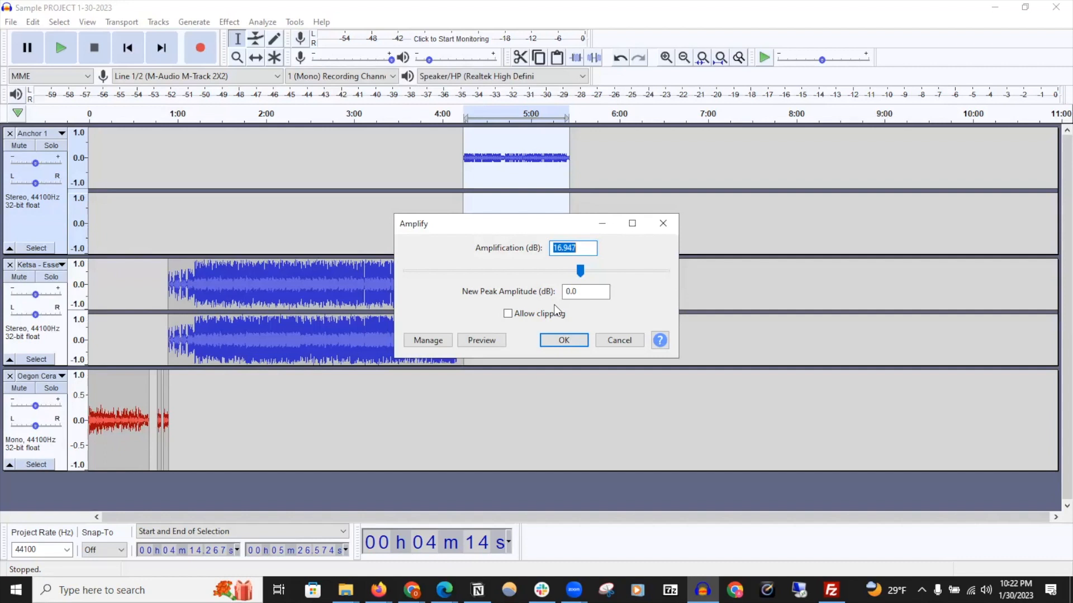
Apply the Amplify effect with 16.947 dB amplification to the Anchor 1 track
click(575, 340)
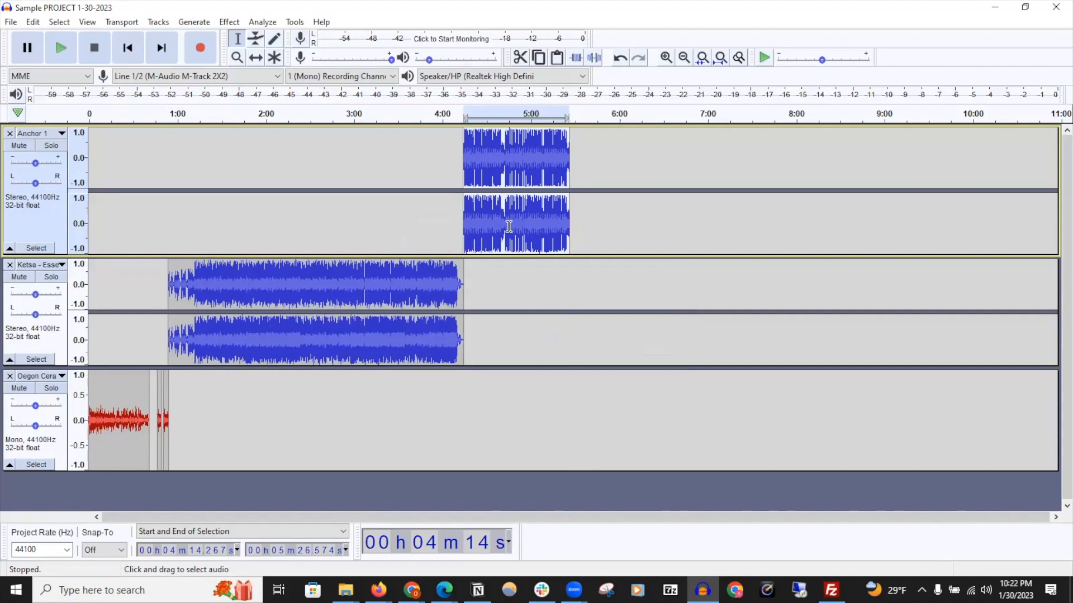
Apply Fade In to the first 12 seconds or so of the Anchor 1 clip
click(666, 58)
click(666, 58)
click(666, 58)
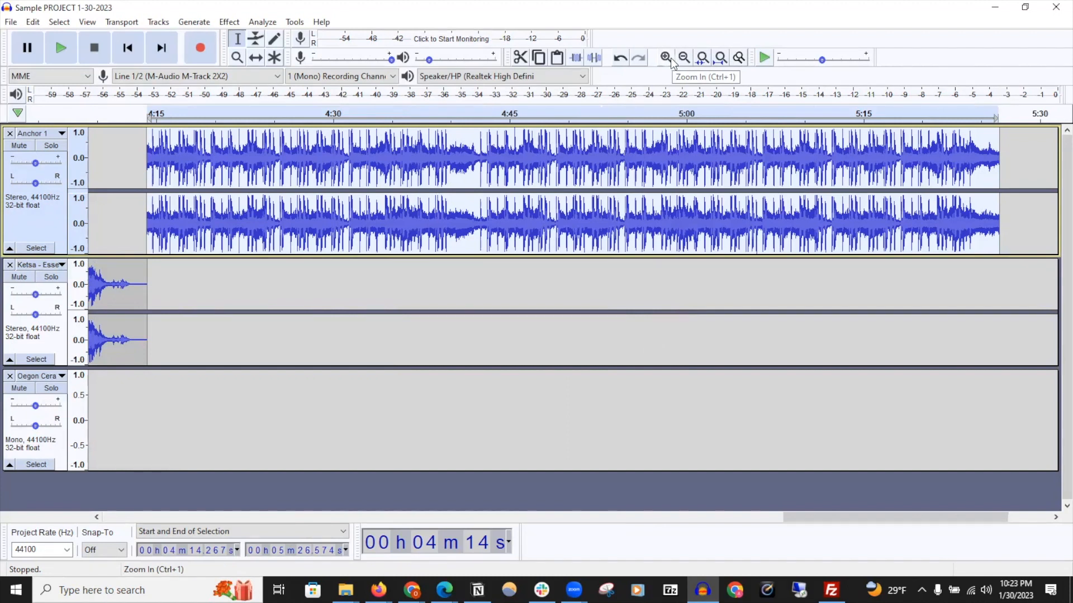
click(200, 161)
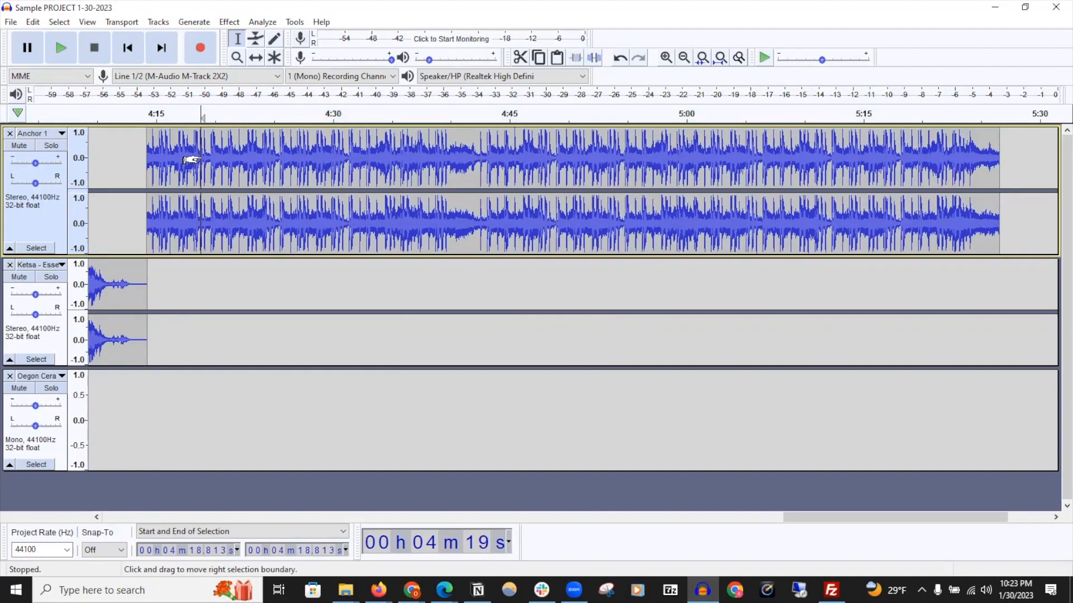
click(130, 157)
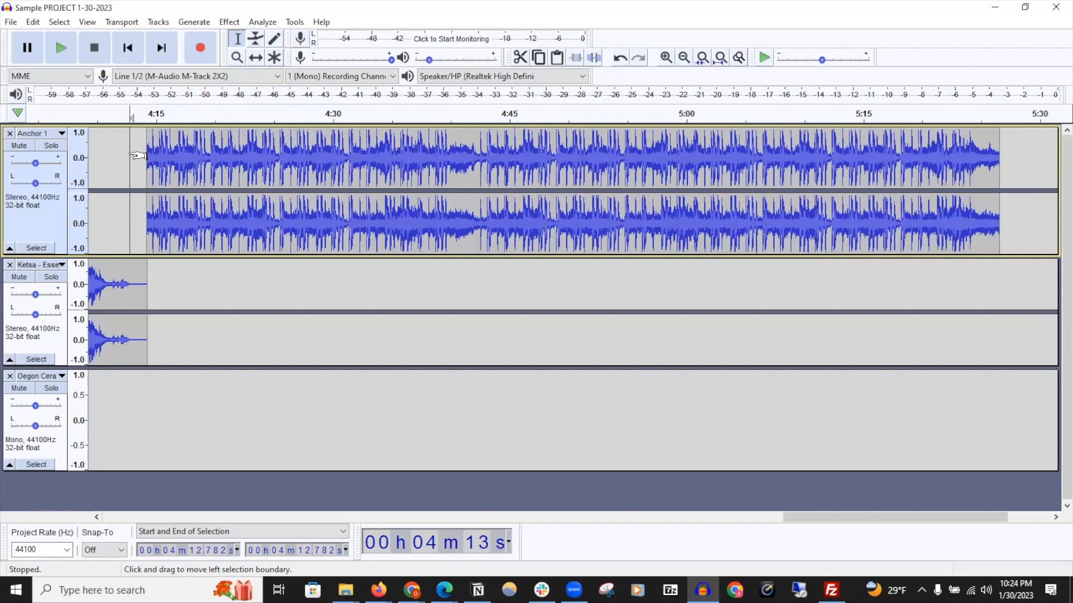
drag(147, 157, 279, 162)
click(134, 153)
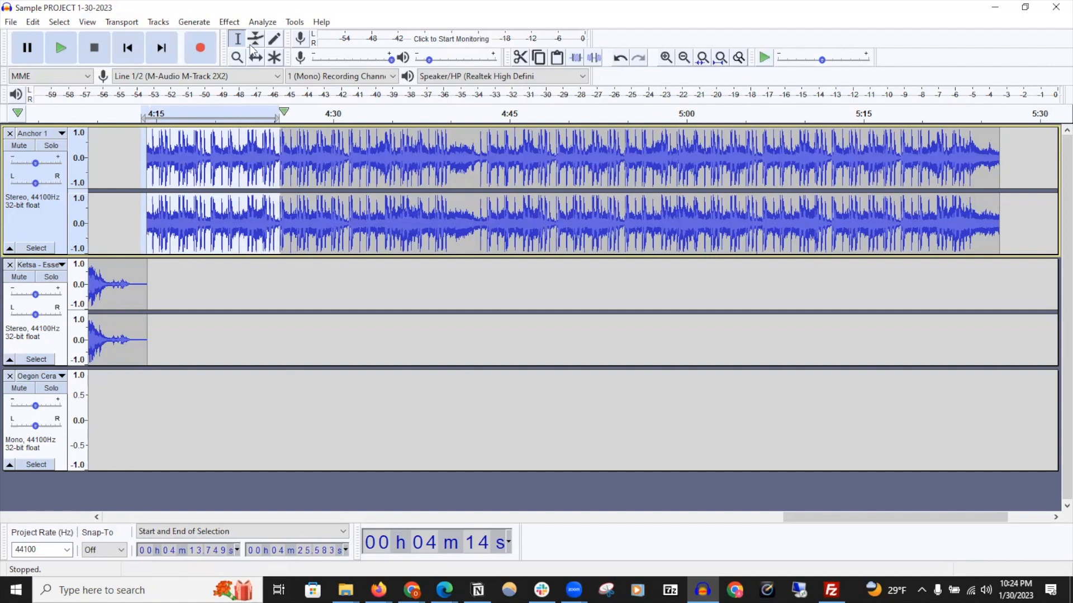
click(230, 21)
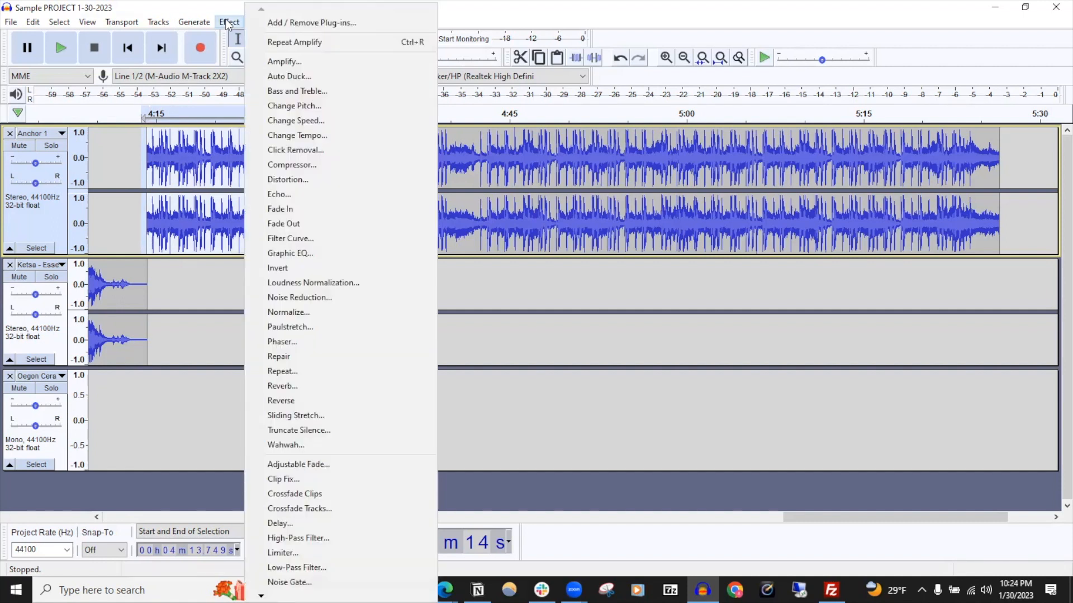
click(327, 207)
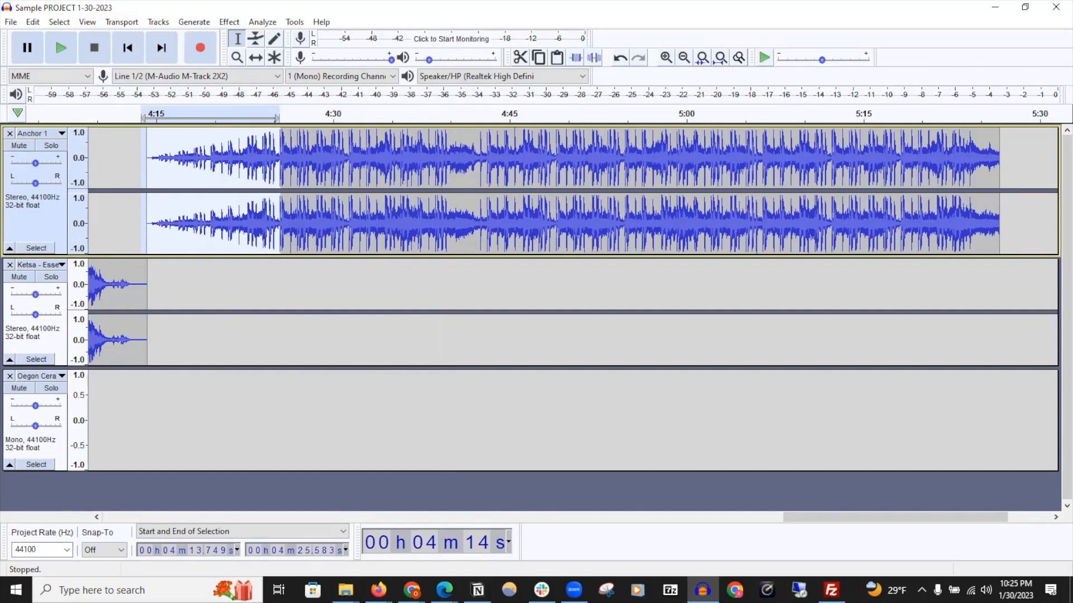
Apply Fade Out to the last 14 seconds or so of the Anchor 1 clip
drag(1001, 166, 845, 162)
click(229, 22)
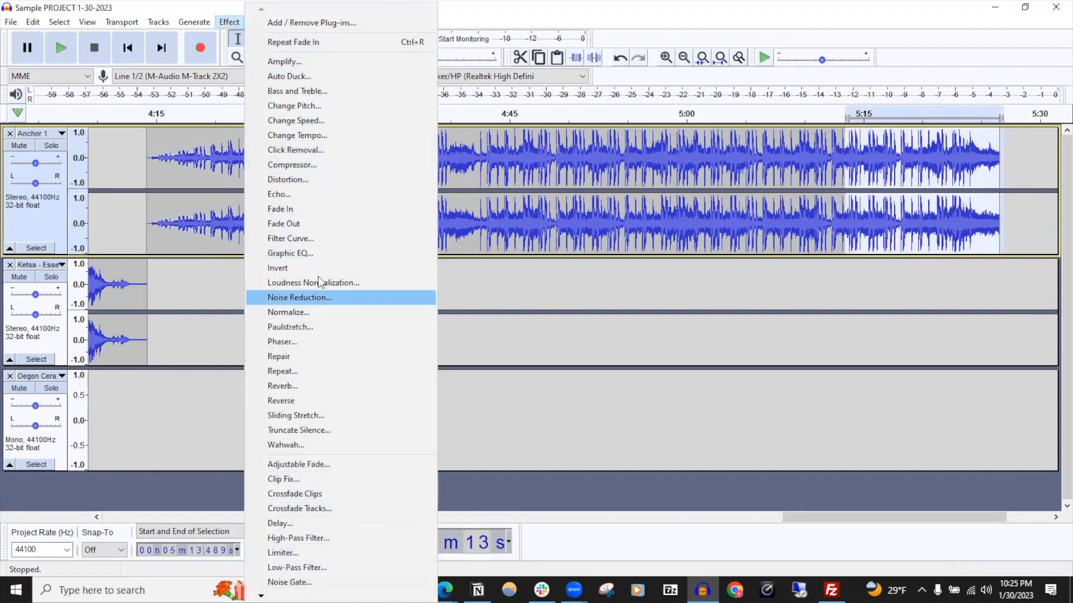
click(314, 226)
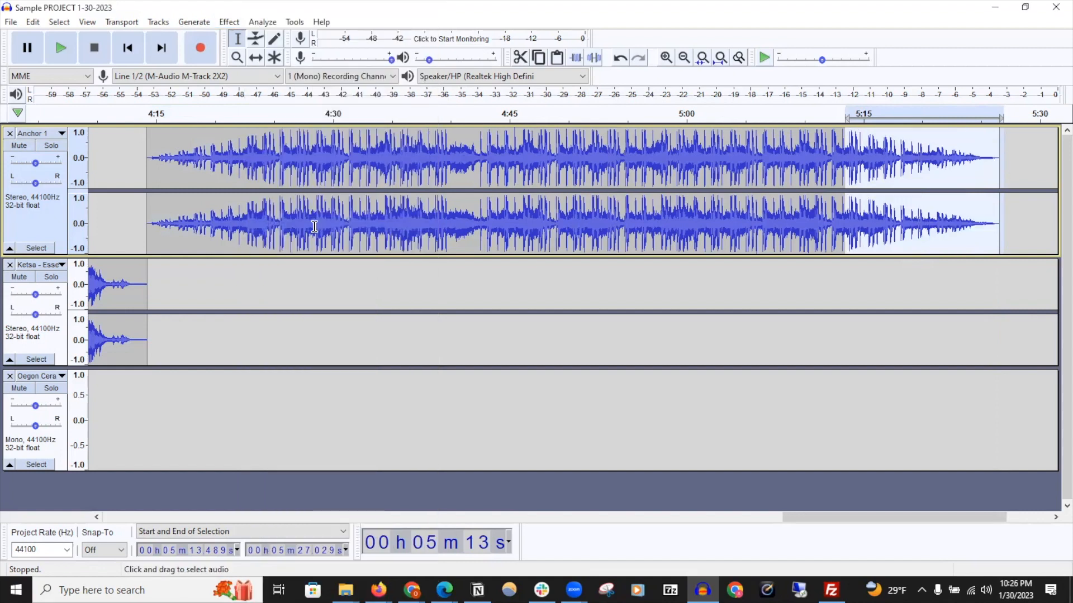
Delete the final few seconds of the Ketsa track's clip, just before the Anchor 1 clip
drag(814, 522, 635, 538)
drag(862, 292, 911, 298)
key(Delete)
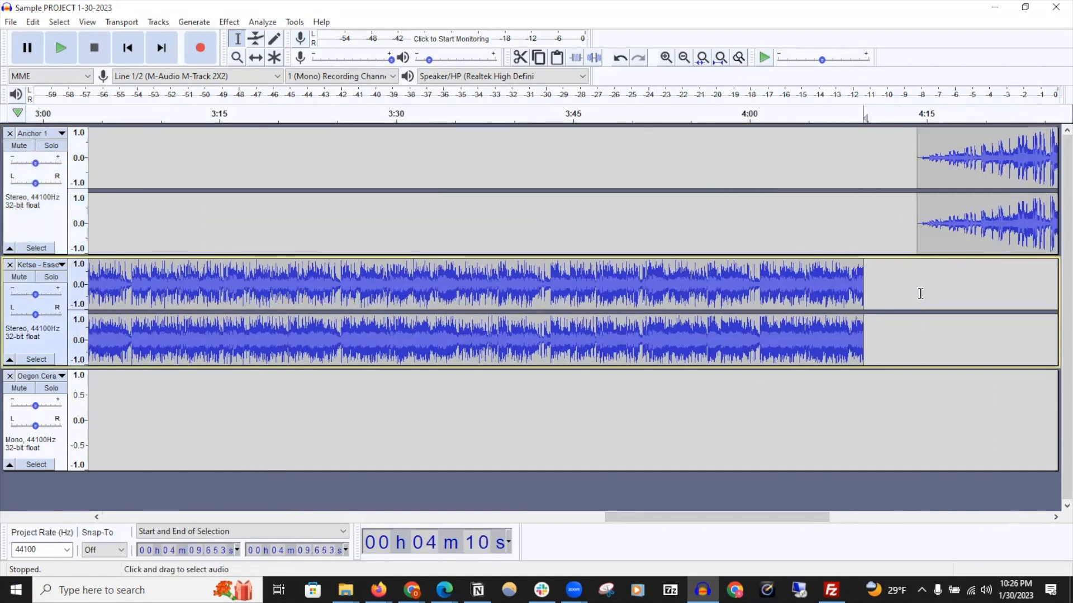
drag(918, 294, 600, 274)
click(229, 22)
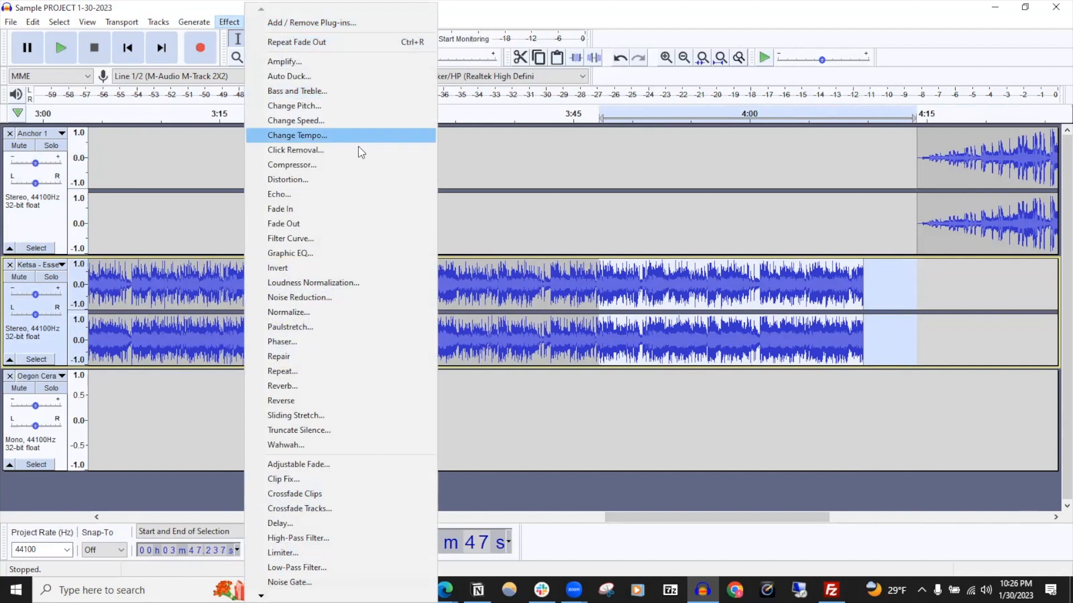
click(357, 469)
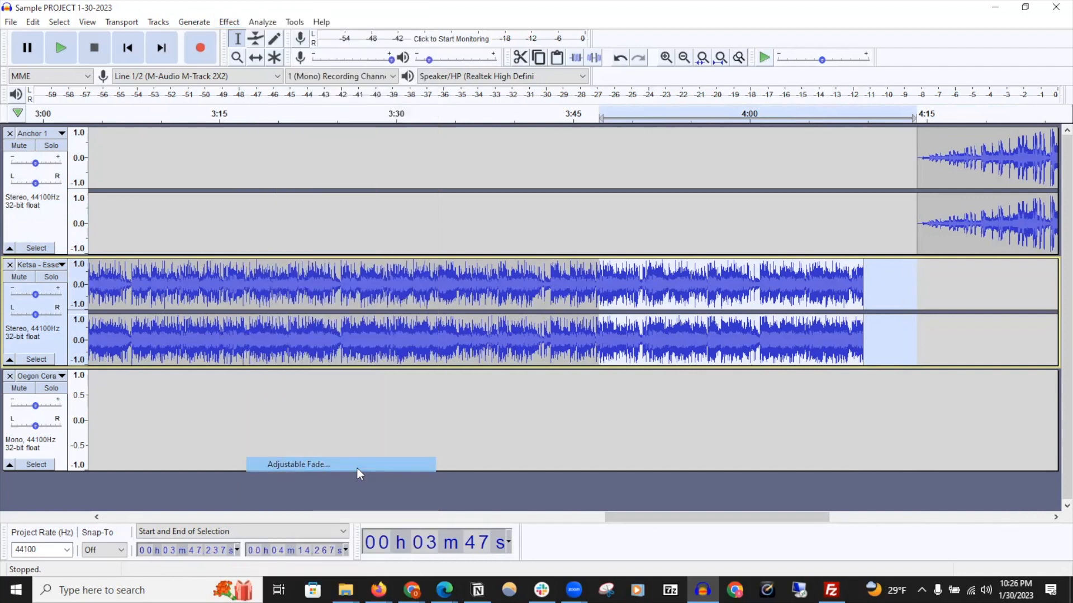
click(666, 223)
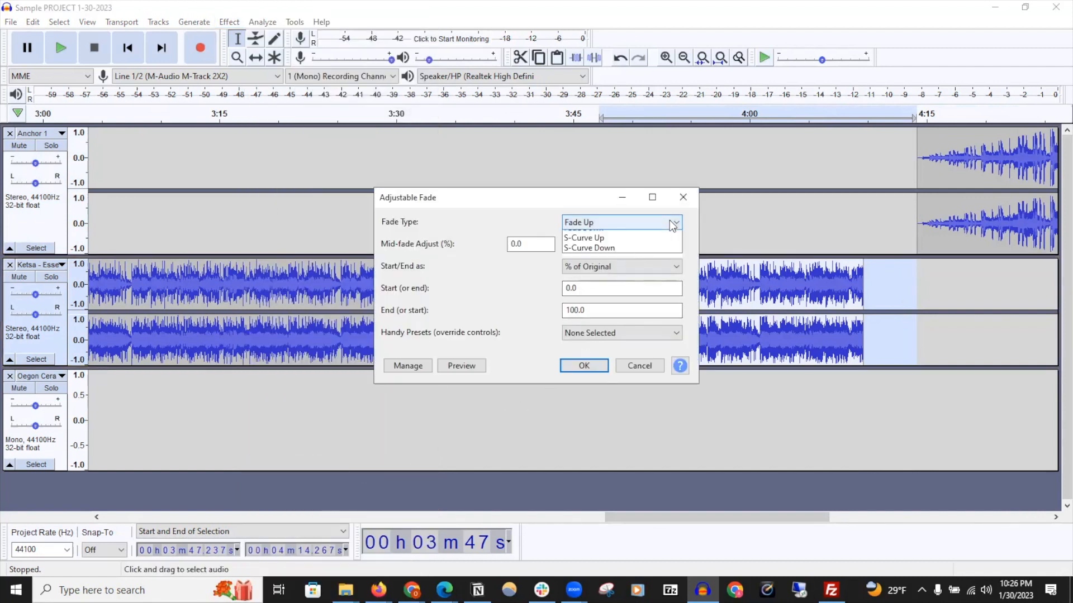
click(531, 246)
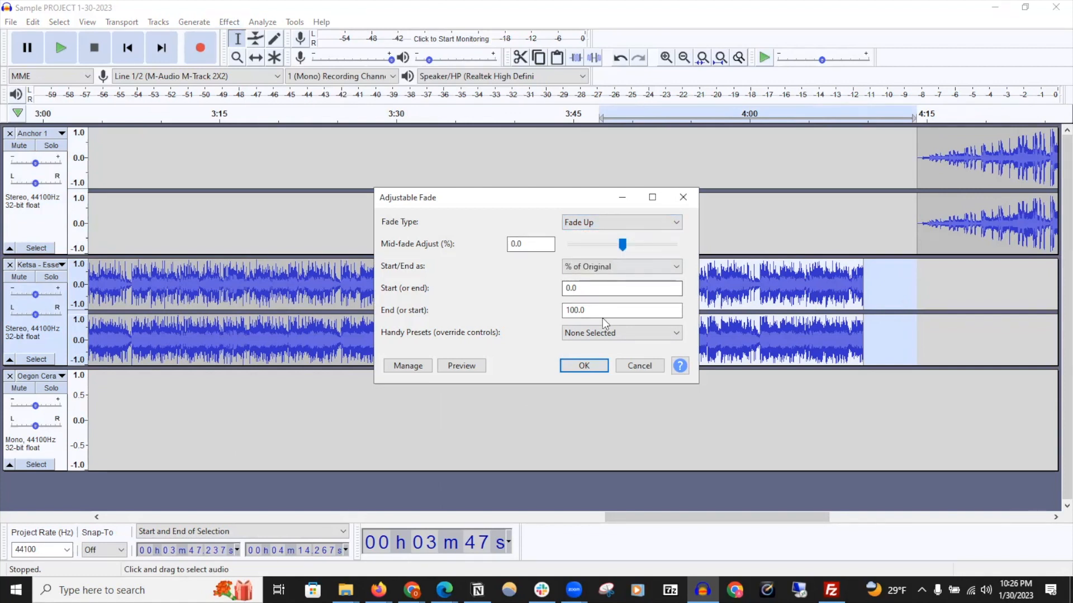
click(639, 366)
click(693, 333)
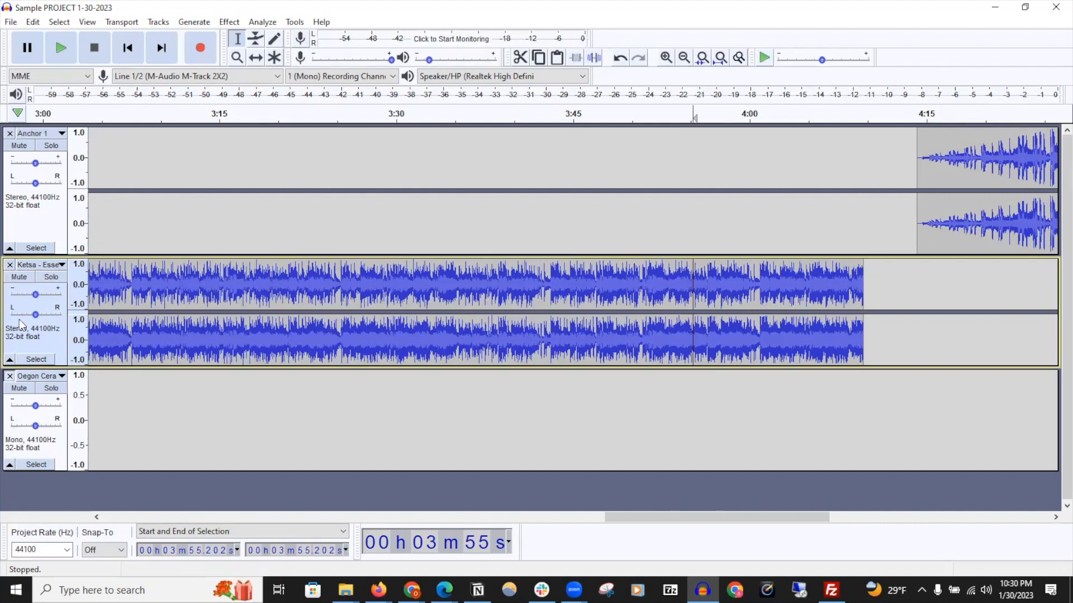
Remove all three tracks from the project
click(9, 376)
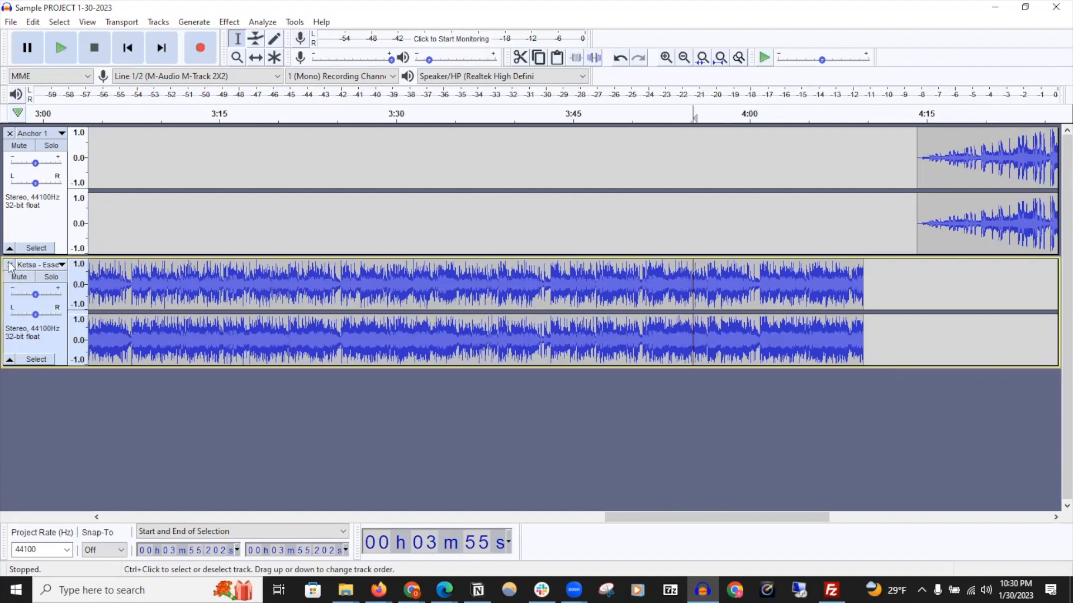
click(9, 264)
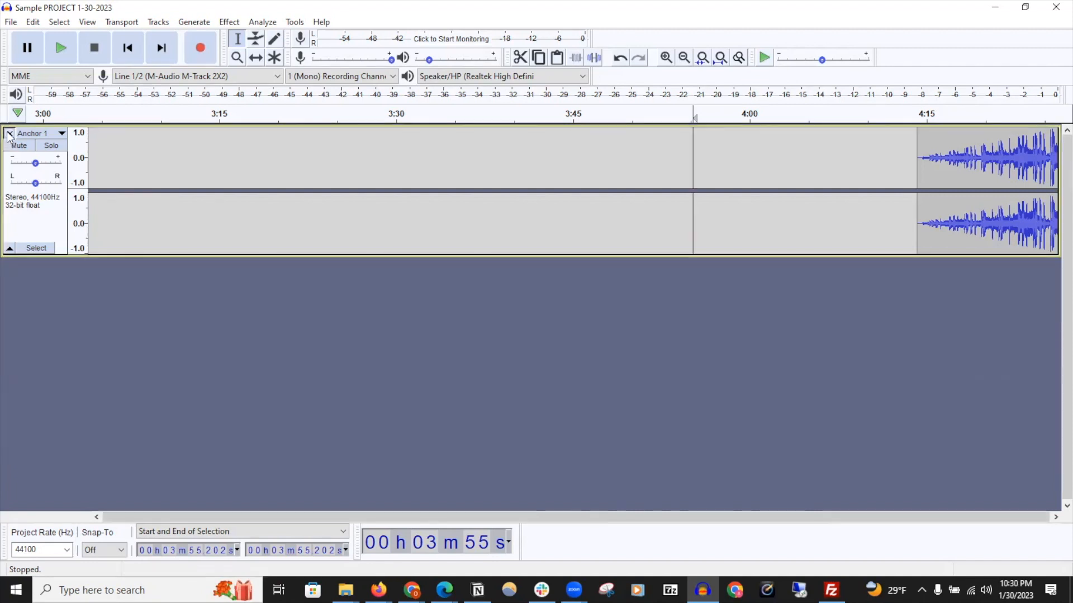
click(10, 134)
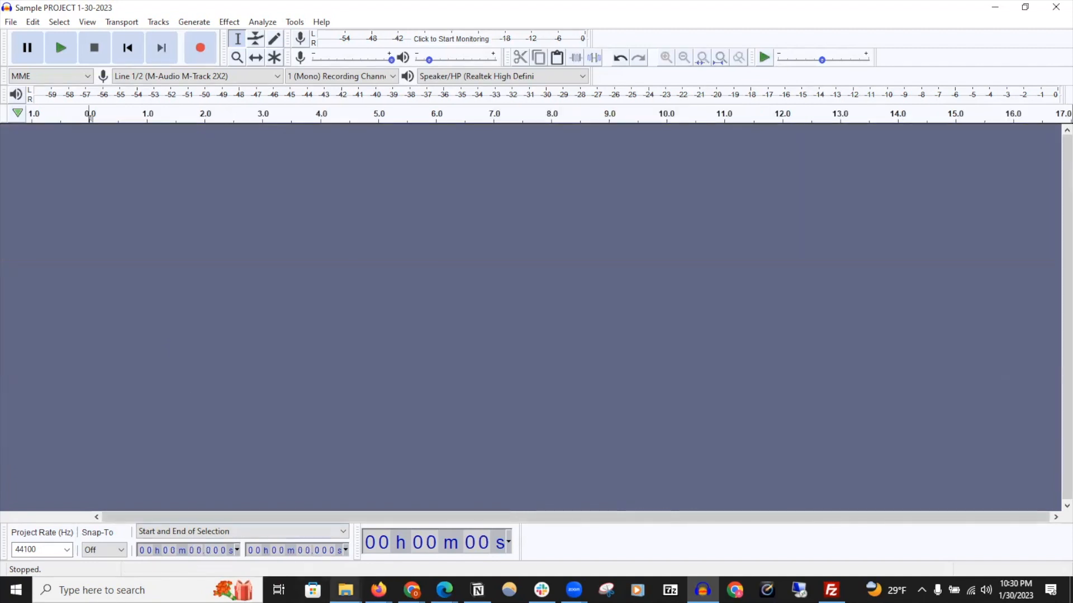
Import the jaded GD file from the Downloads folder by dragging it into the project
click(346, 590)
drag(1070, 187, 785, 124)
drag(946, 128, 806, 119)
click(944, 275)
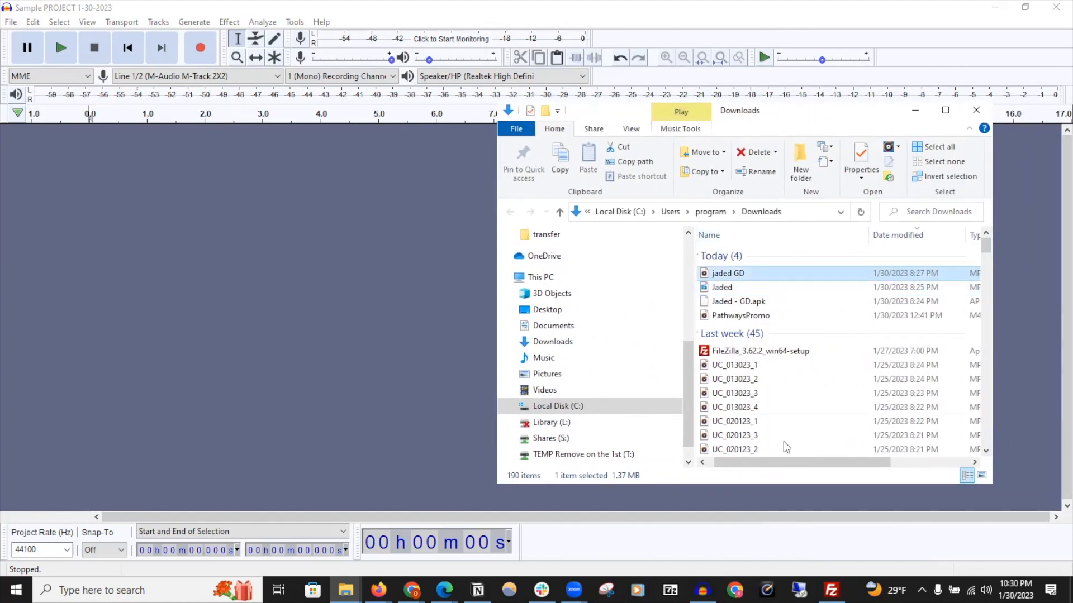
drag(785, 462, 846, 390)
drag(893, 274, 430, 288)
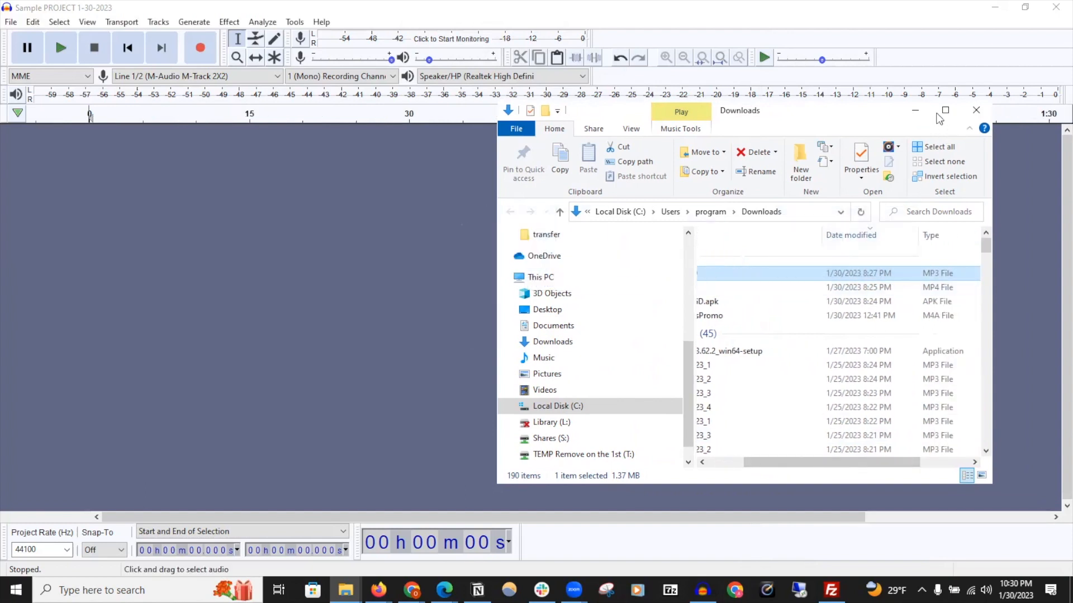
click(916, 110)
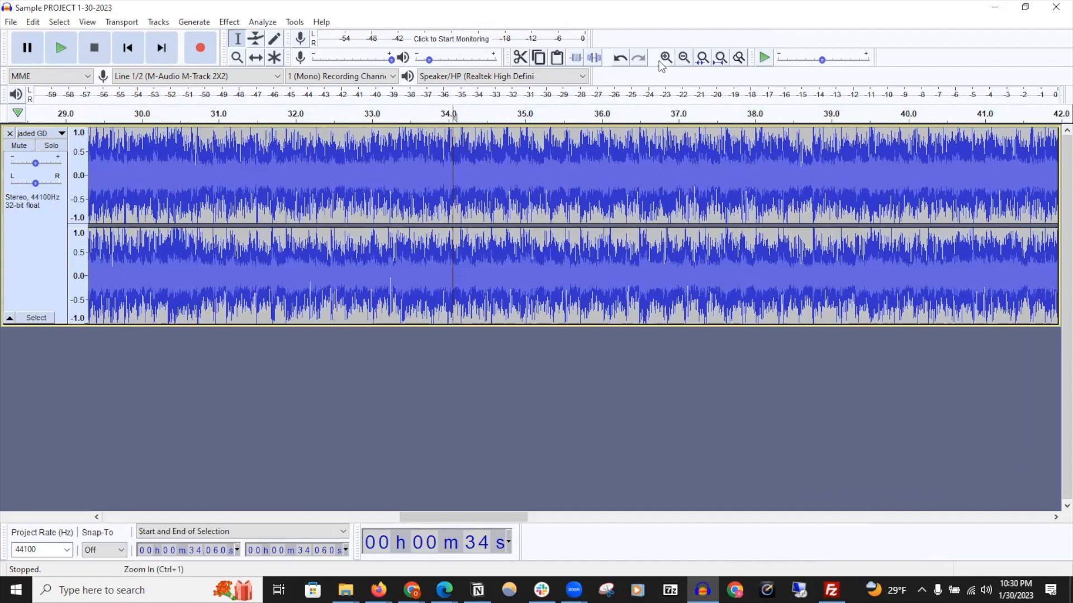
Zoom into the jaded GD track and play it back from a couple of points around 34–35 s
click(661, 61)
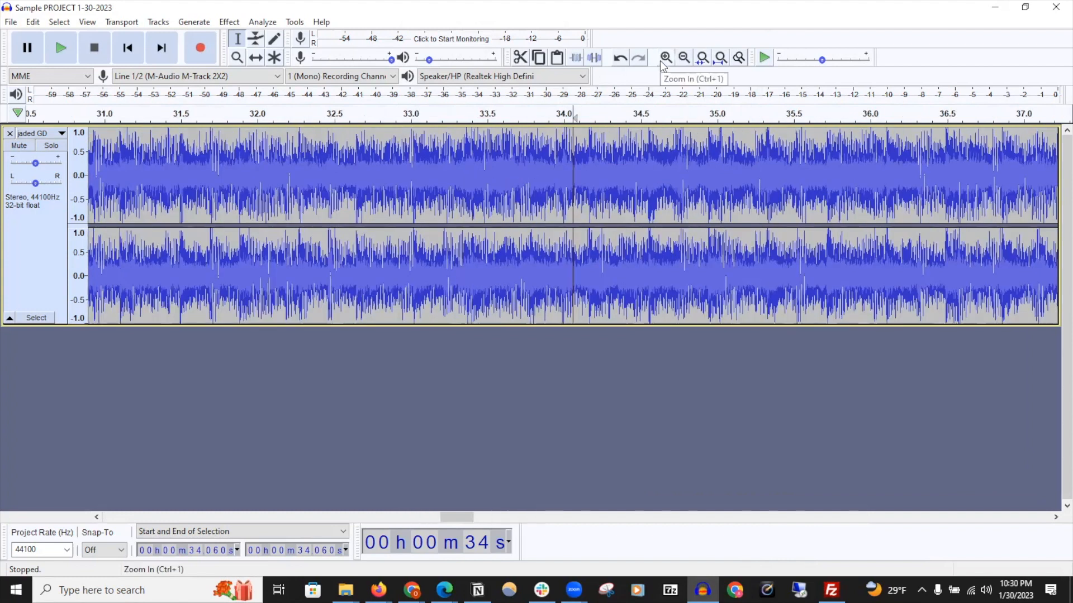
click(660, 62)
click(561, 156)
key(ctrl+3)
key(ctrl+3)
key(space)
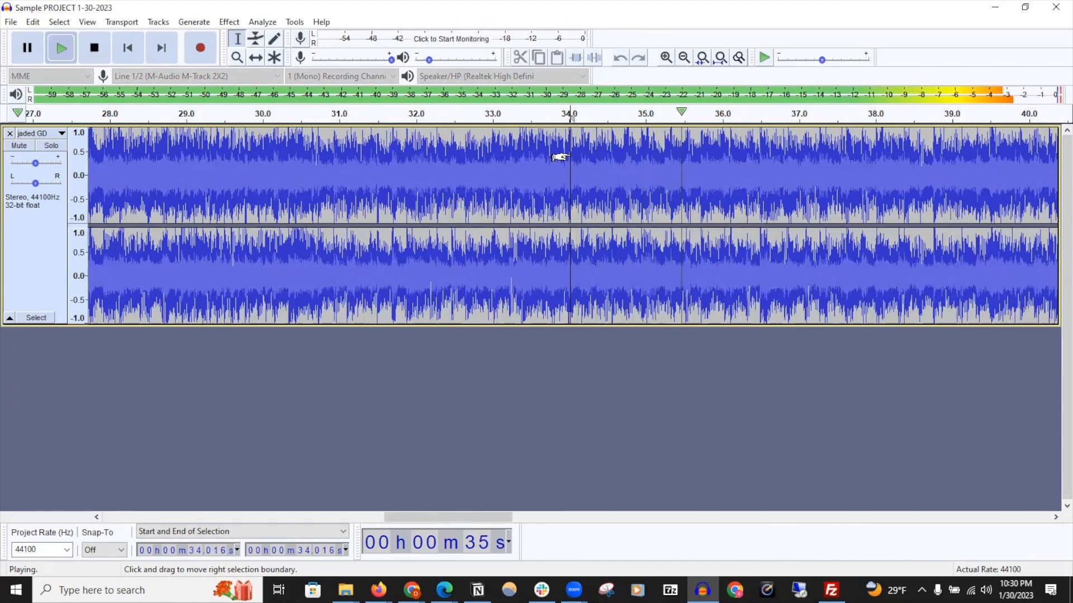
key(space)
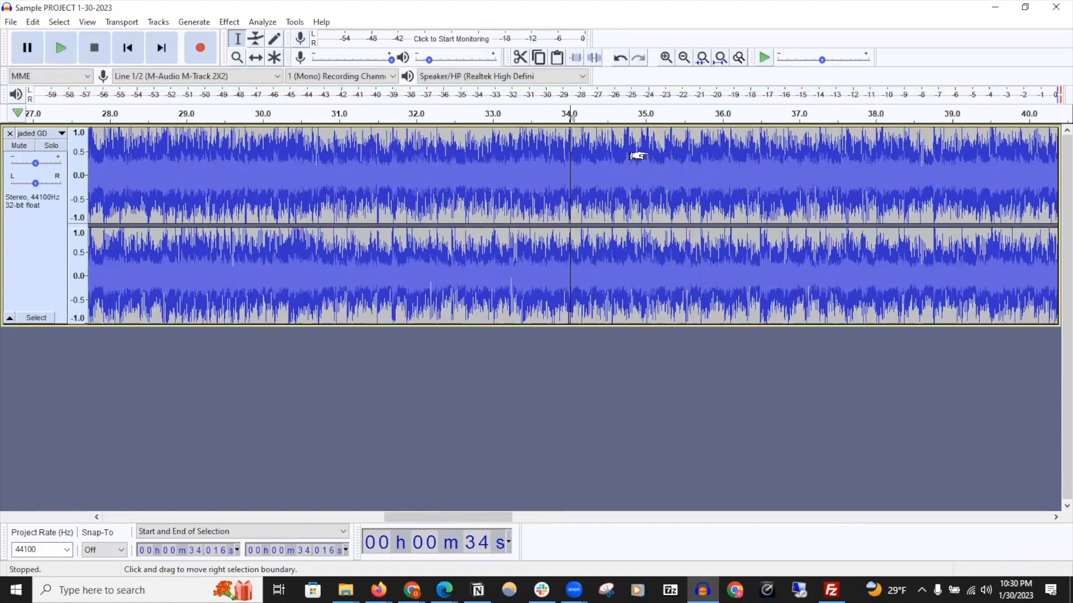
click(647, 156)
key(space)
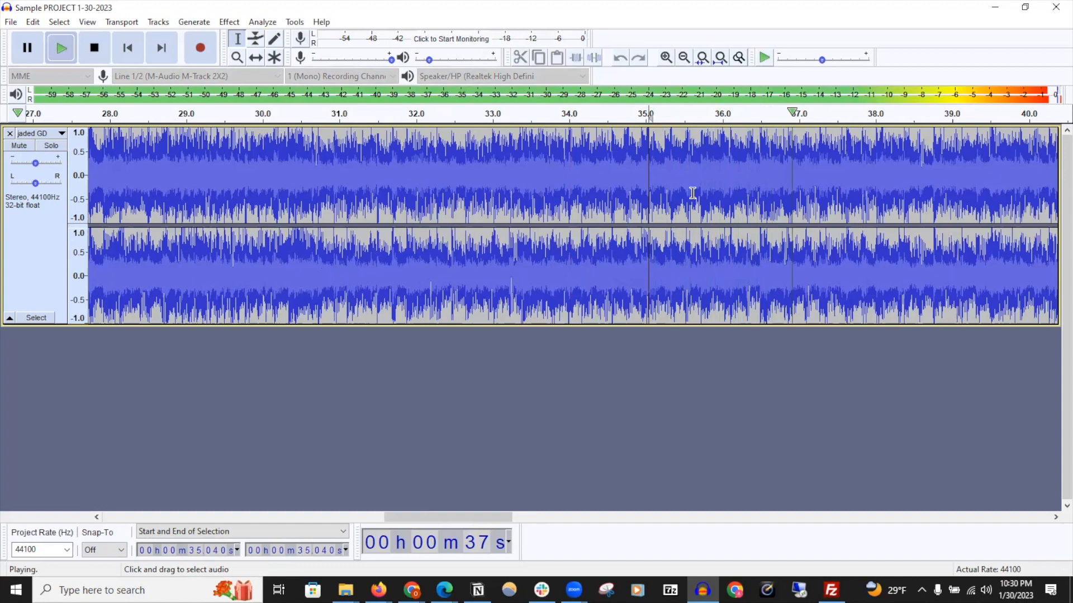
key(space)
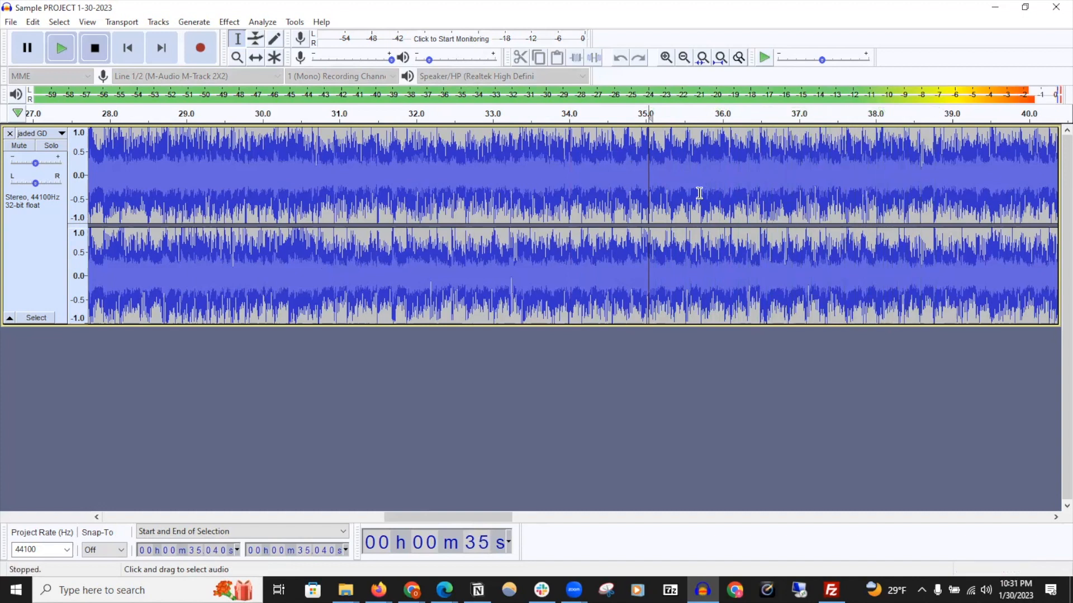
Zoom in on a short section of jaded GD around 36 s and play it back
drag(742, 152, 793, 150)
drag(656, 147, 872, 148)
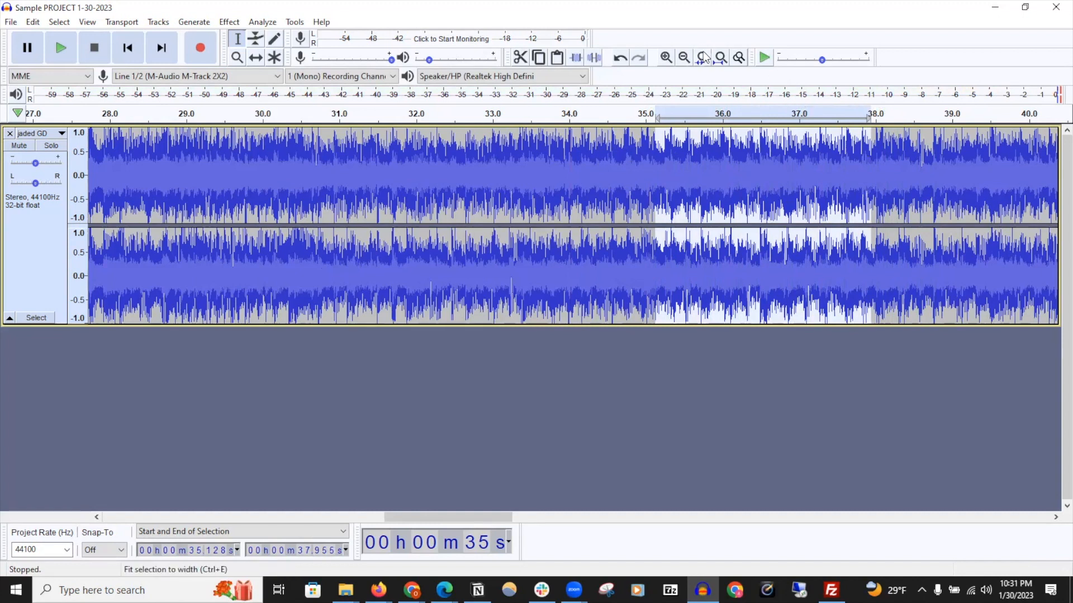
click(706, 58)
drag(575, 168, 694, 168)
click(665, 58)
key(space)
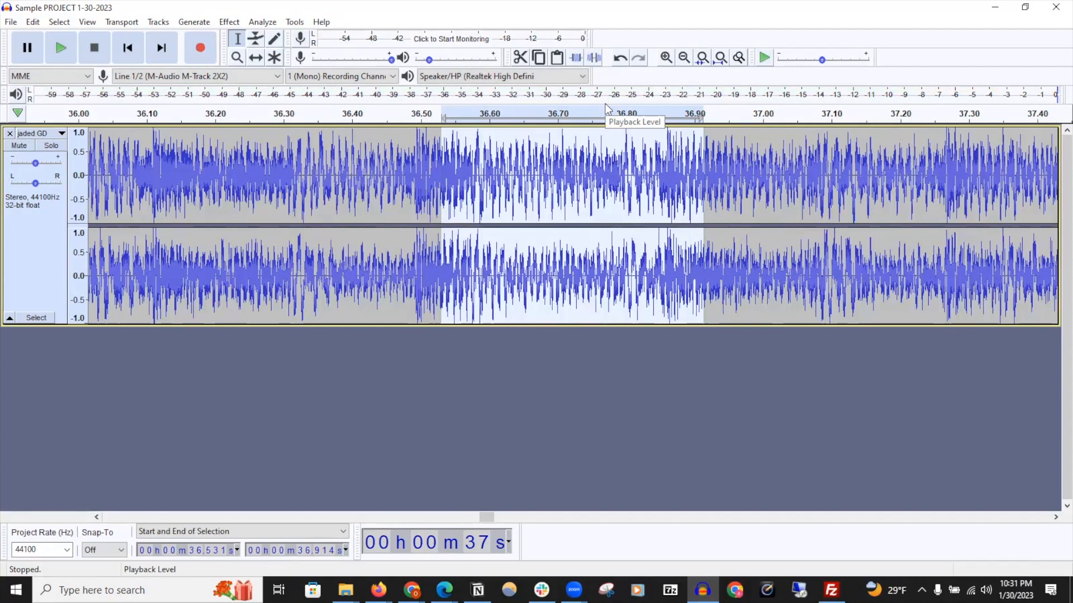
Select about 36.54 to 36.82 s of jaded GD and apply the Reverse effect
drag(471, 171, 648, 170)
key(space)
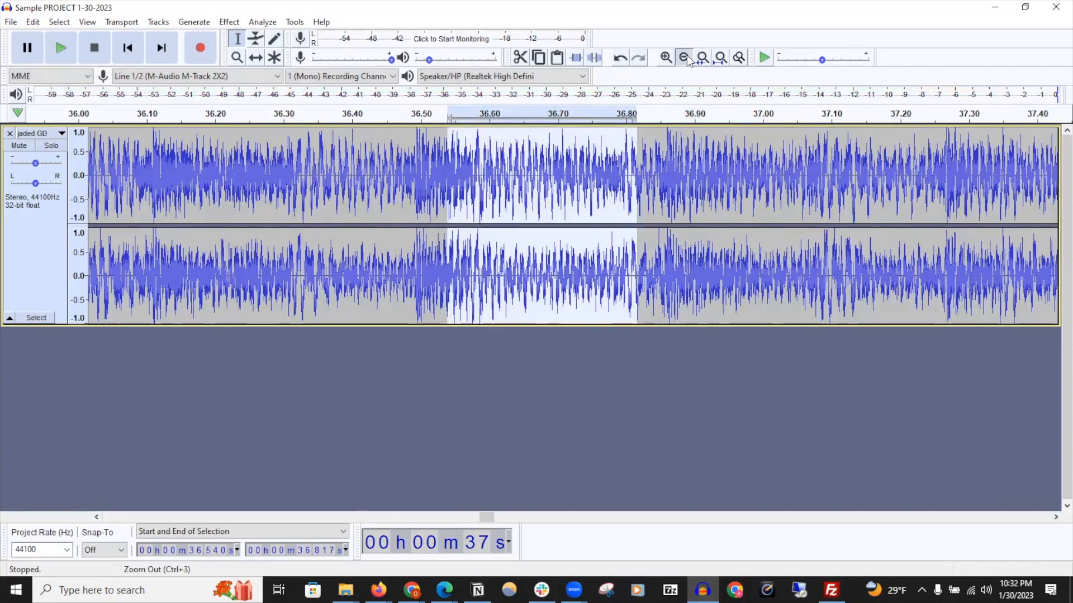
click(686, 58)
click(686, 58)
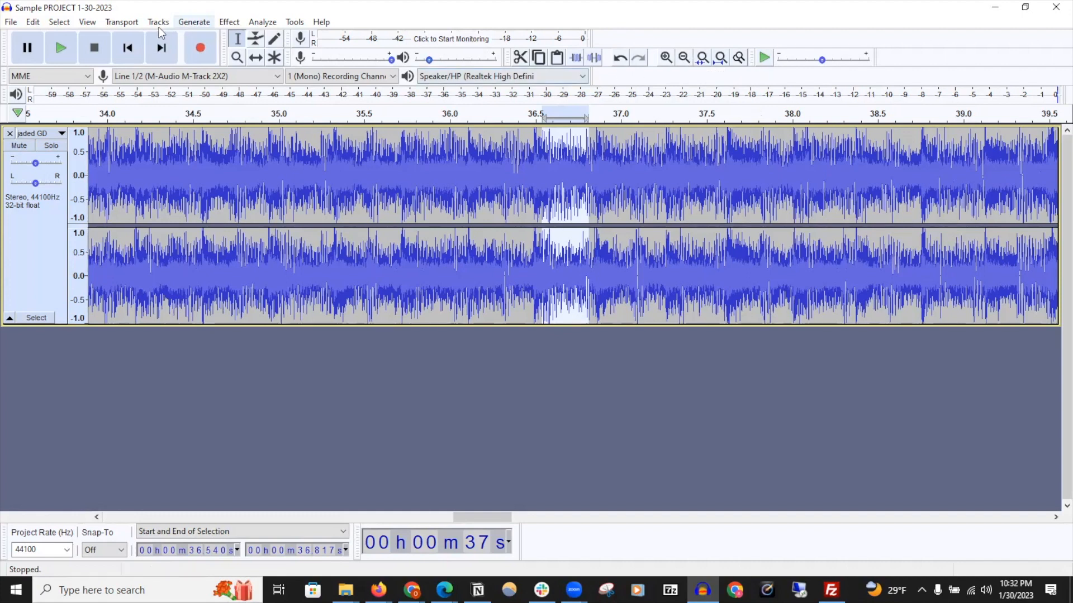
click(225, 24)
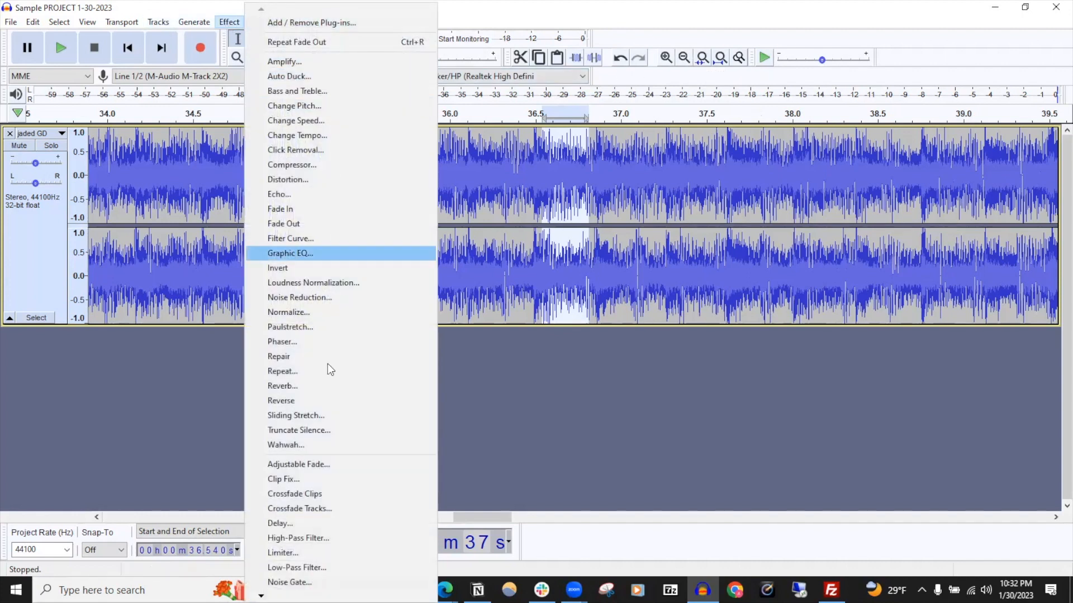
click(316, 399)
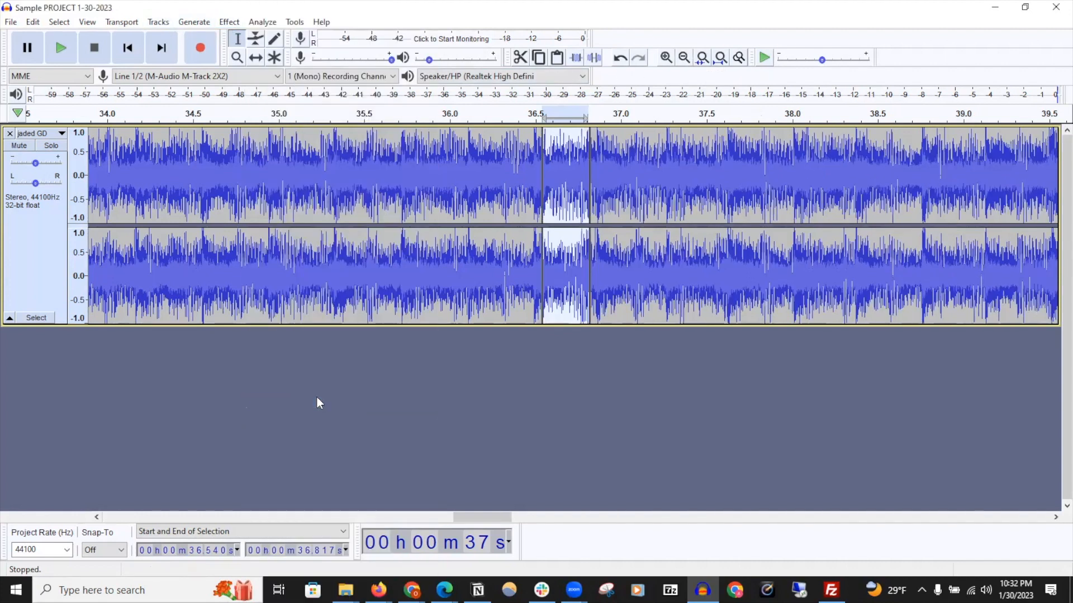
Play the jaded GD track back from points before the reversed section
click(520, 179)
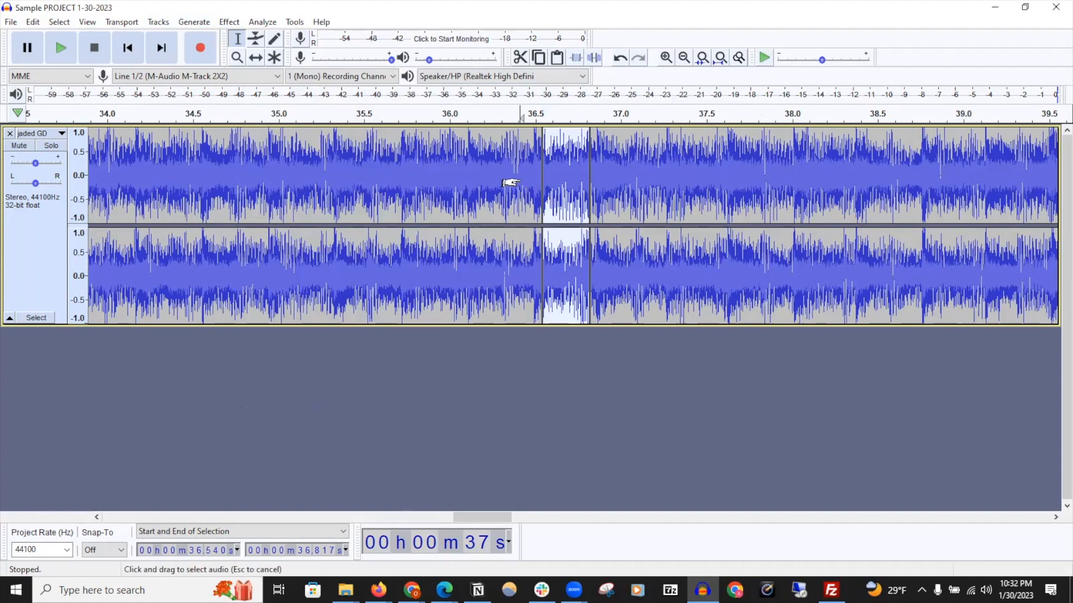
key(space)
key(space)
click(369, 175)
click(307, 173)
key(space)
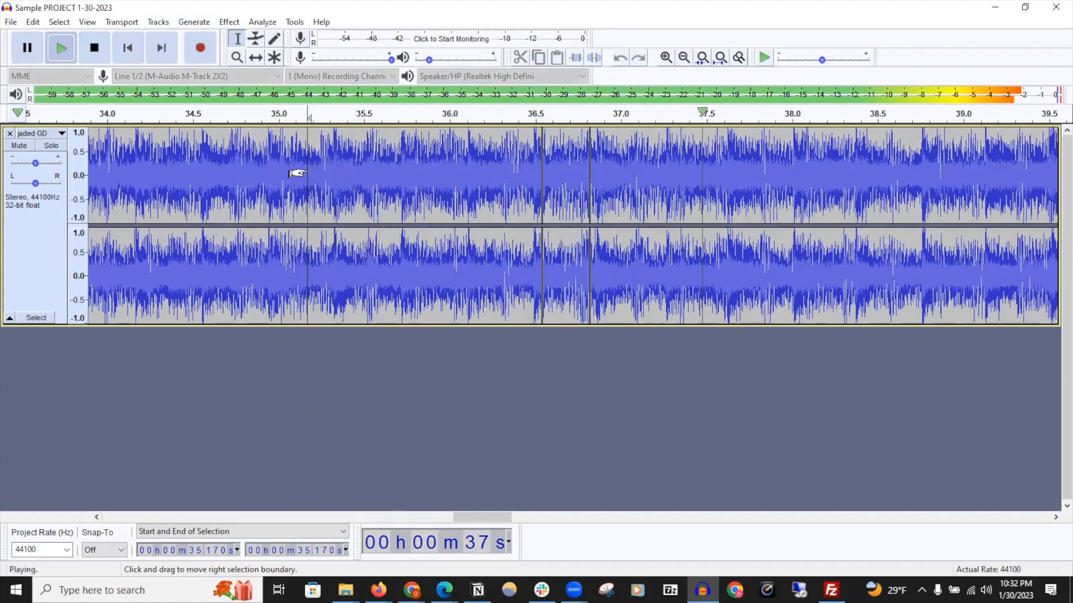
key(space)
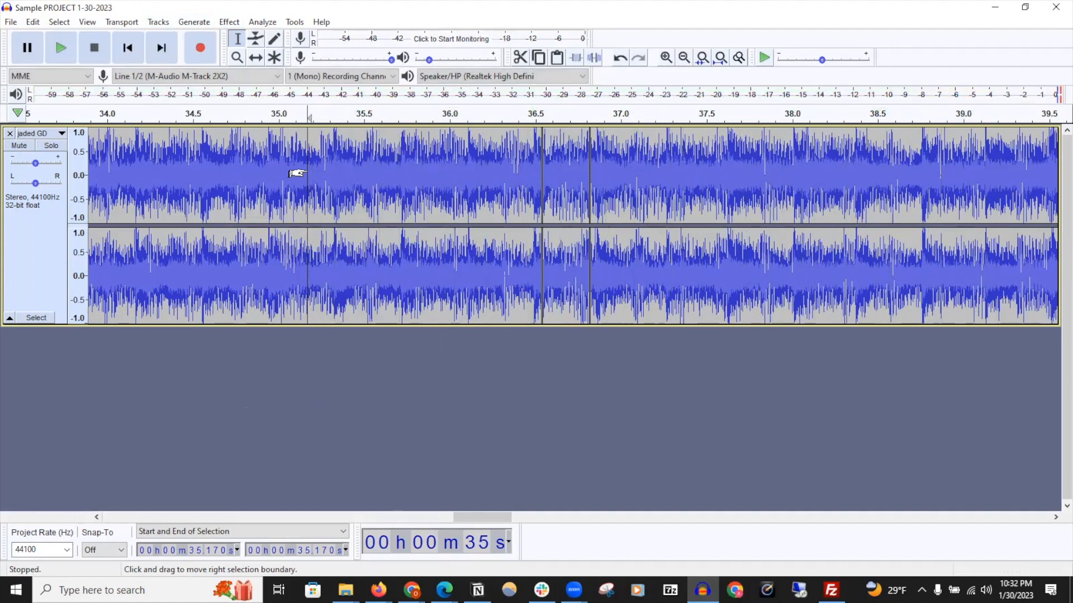